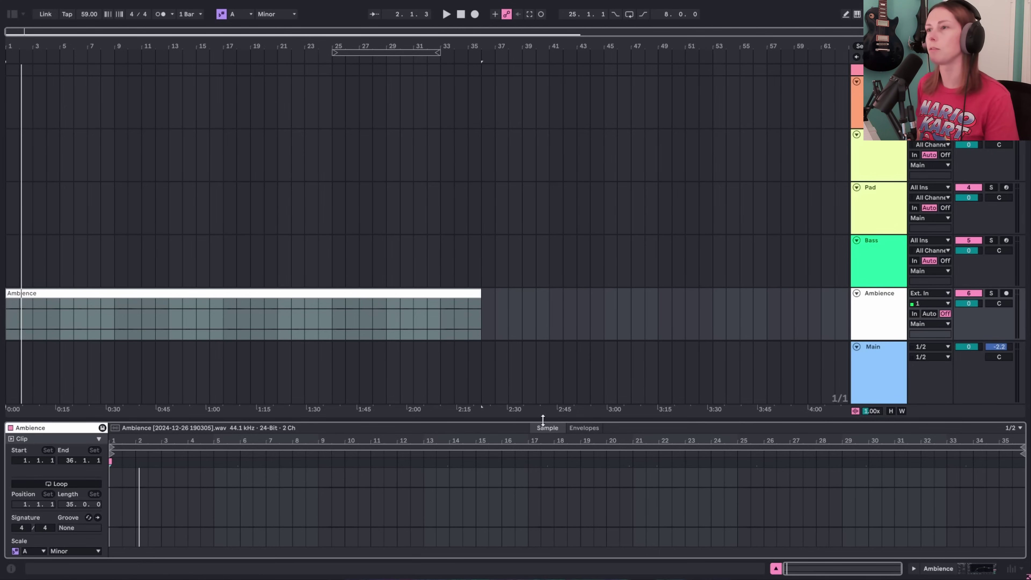
Create an empty four-bar MIDI clip on the Bass track, spanning bar 1 to bar 5
{"action": "left_click_drag", "start_coordinate": [543, 420], "coordinate": [542, 563]}
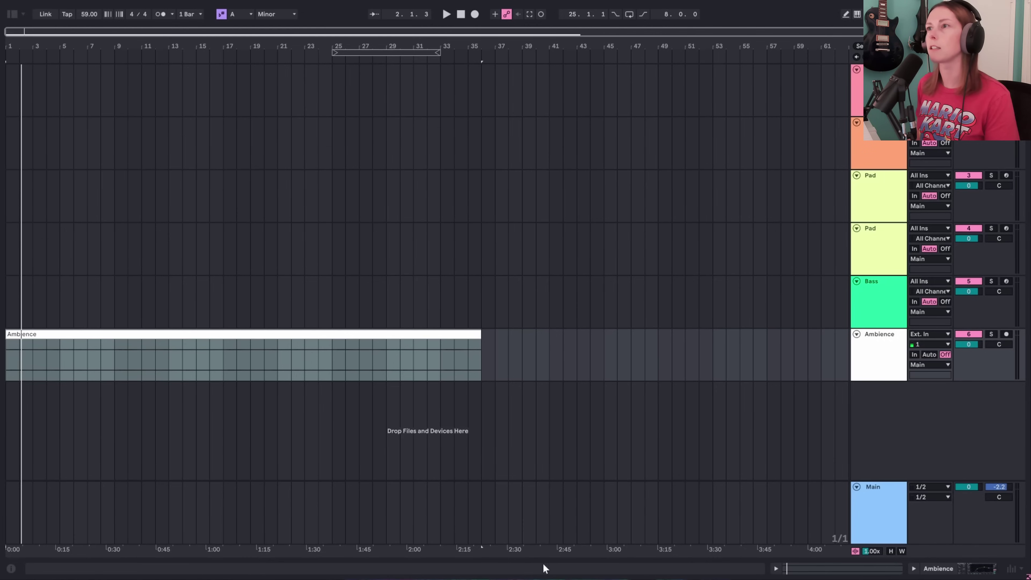
{"action": "double_click", "coordinate": [884, 303]}
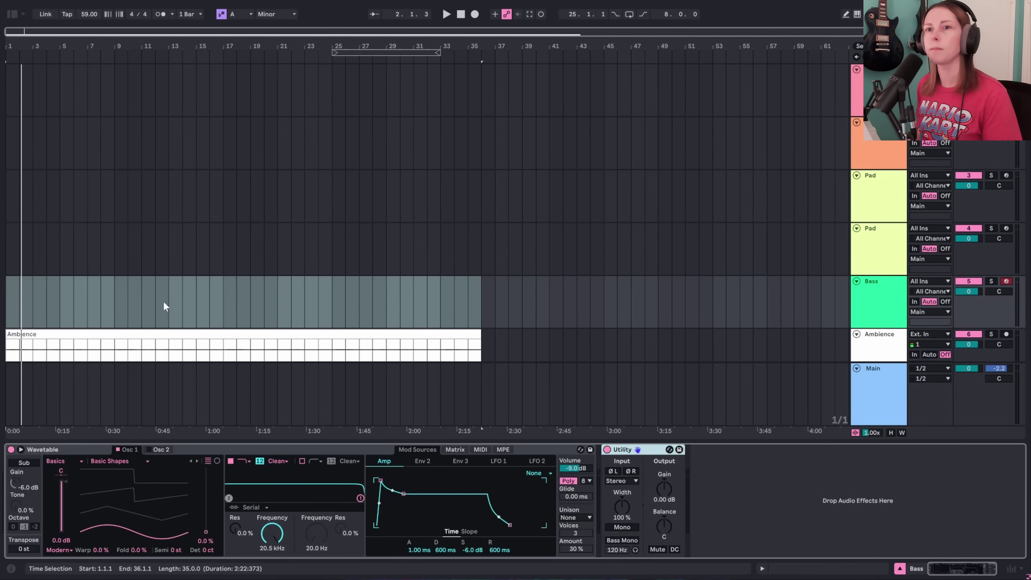
{"action": "left_click", "coordinate": [20, 305]}
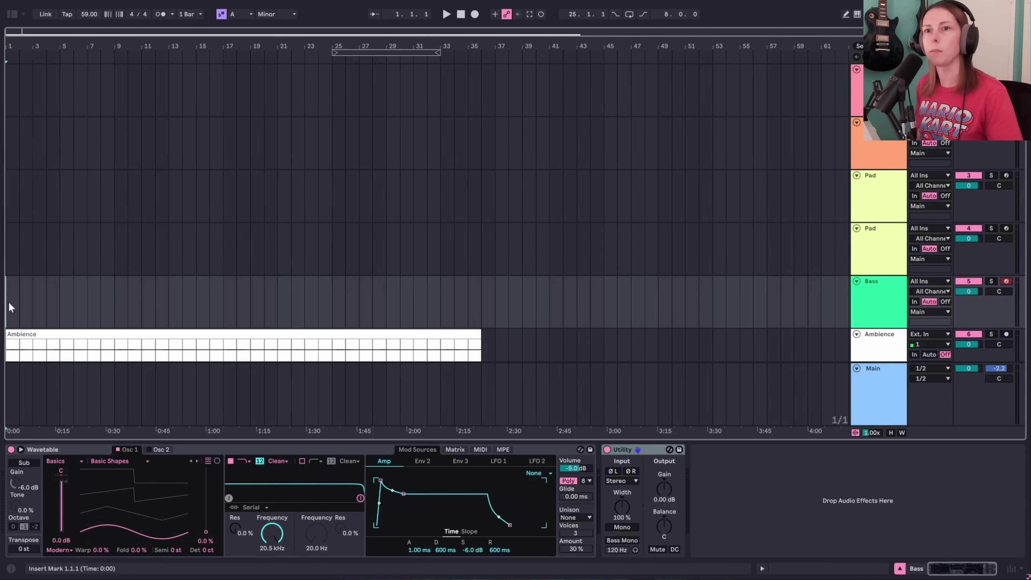
{"action": "left_click_drag", "start_coordinate": [9, 304], "coordinate": [57, 307]}
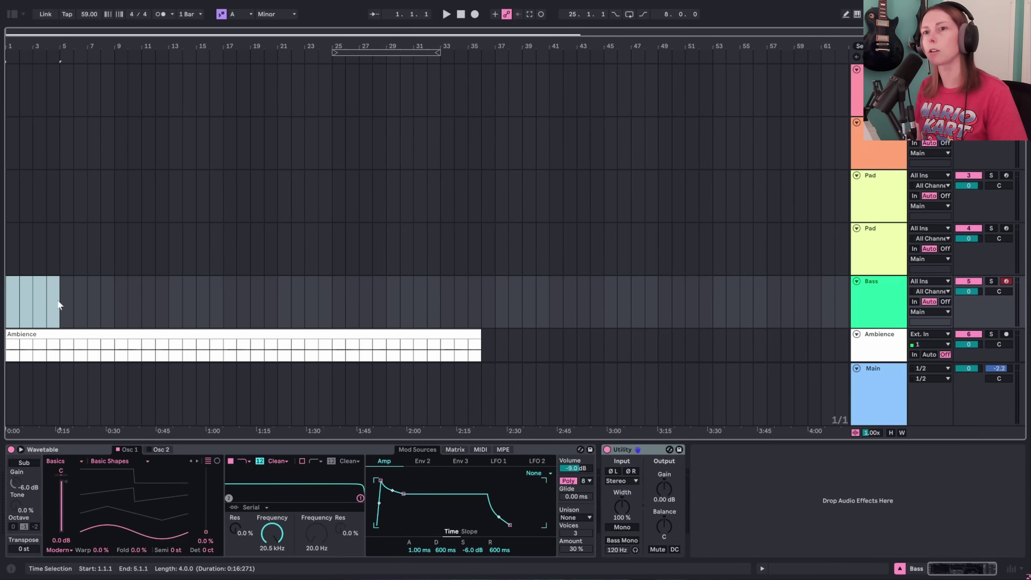
{"action": "key", "text": "ctrl+shift+m"}
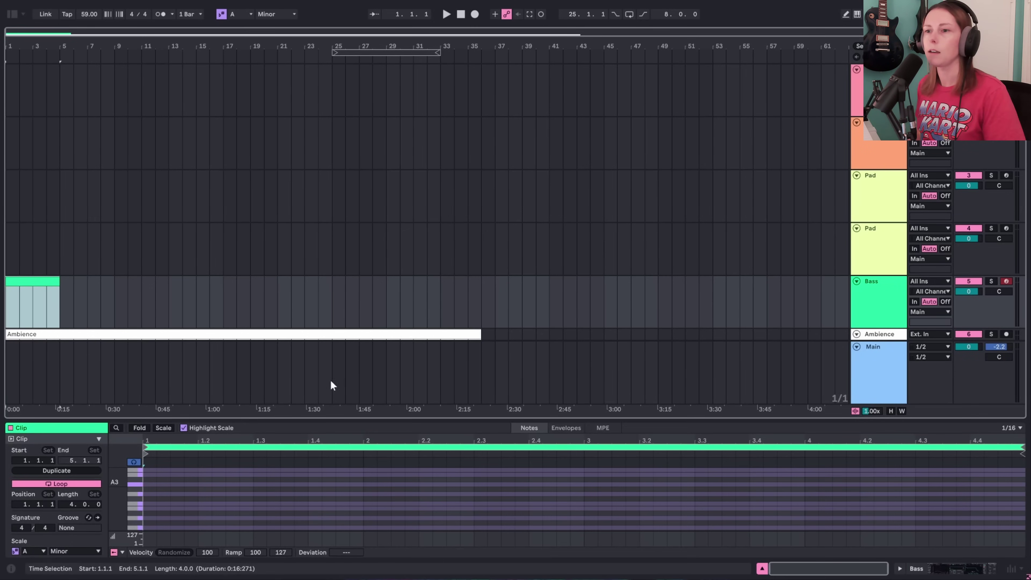
Enlarge the Bass clip's note editor and set its fixed grid to 1 Bar
{"action": "left_click_drag", "start_coordinate": [325, 414], "coordinate": [357, 114]}
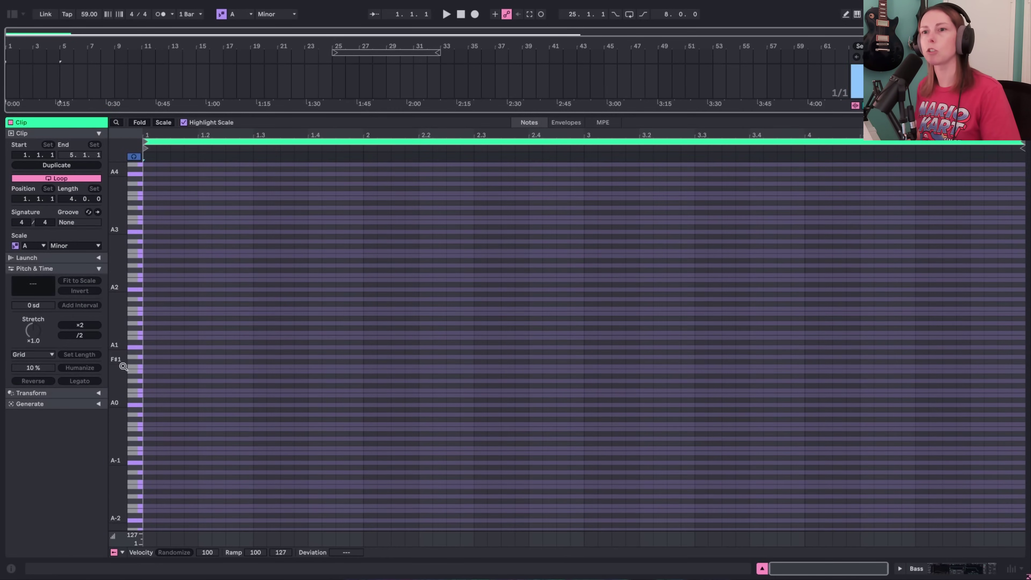
{"action": "left_click_drag", "start_coordinate": [123, 366], "coordinate": [189, 328]}
{"action": "right_click", "coordinate": [195, 315]}
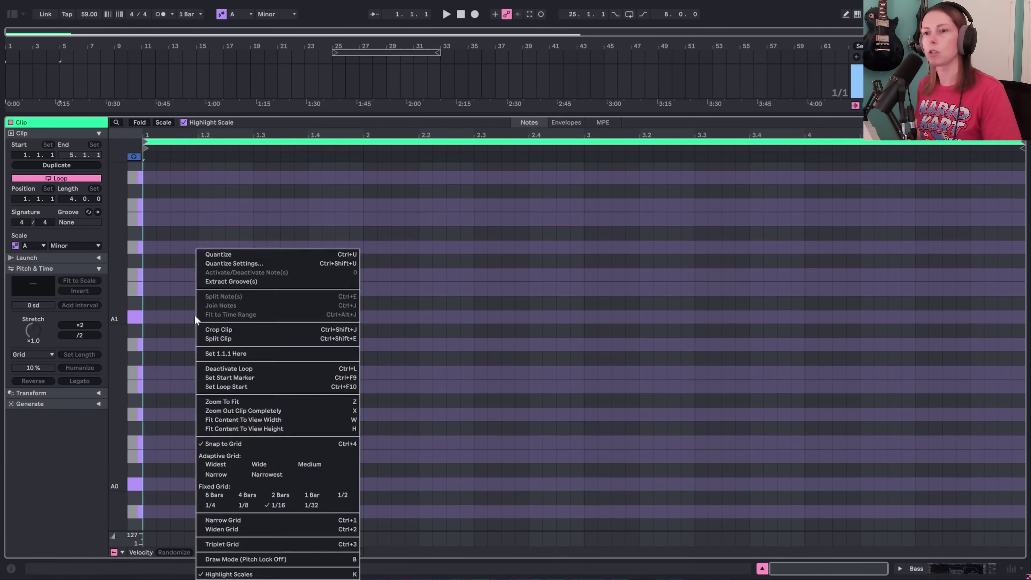
{"action": "left_click", "coordinate": [194, 315]}
{"action": "right_click", "coordinate": [177, 306]}
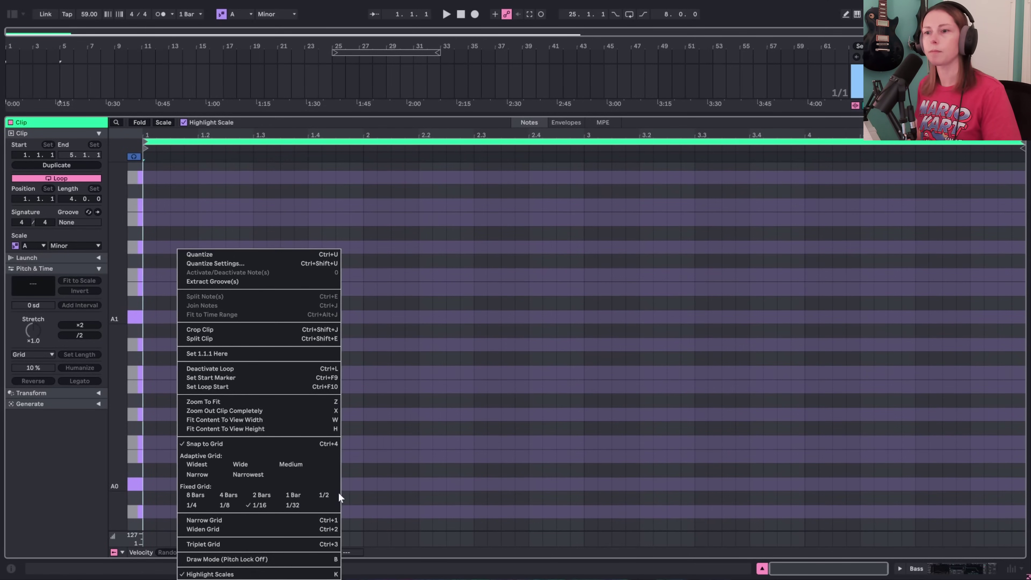
{"action": "left_click", "coordinate": [294, 495]}
Draw four consecutive one-bar bass notes in the clip: A1, G1, F1 and D1
{"action": "key", "text": "b"}
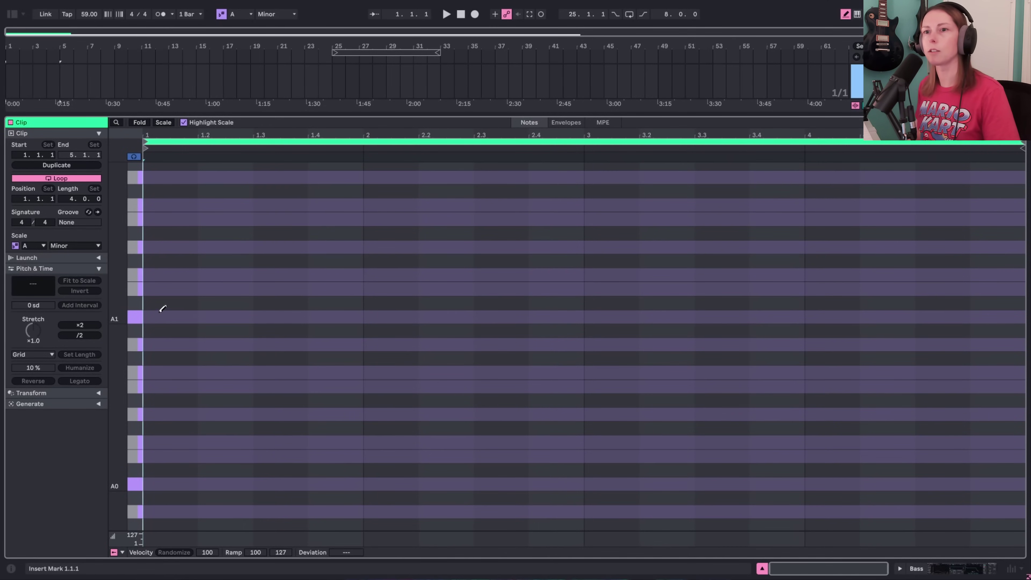
{"action": "left_click", "coordinate": [176, 316]}
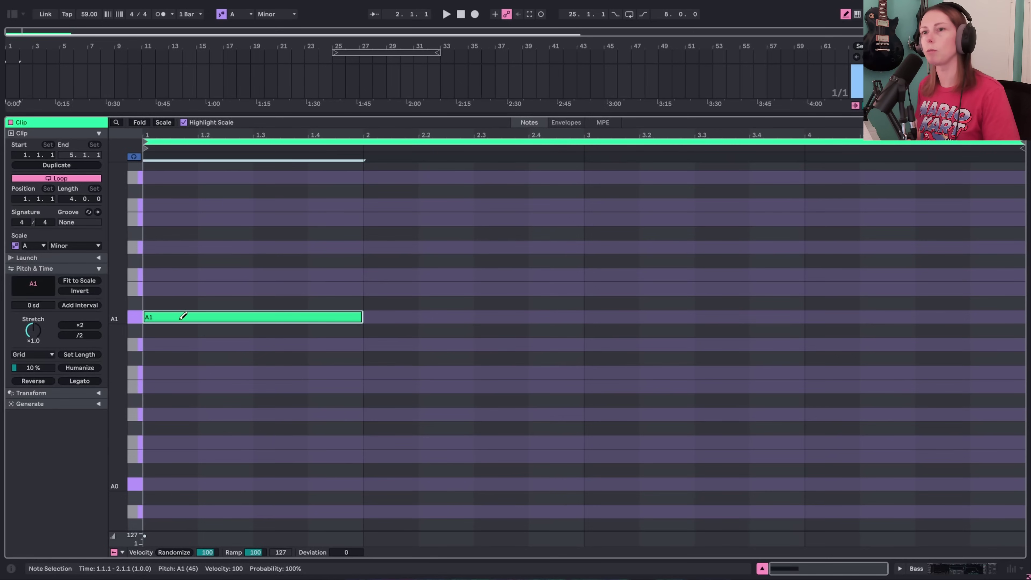
{"action": "left_click", "coordinate": [425, 343]}
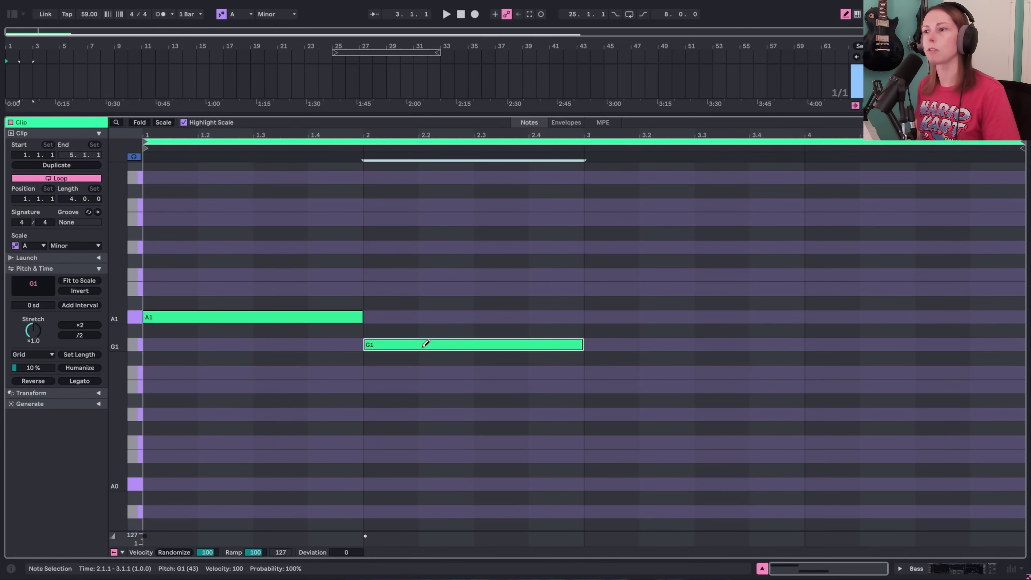
{"action": "left_click", "coordinate": [610, 368]}
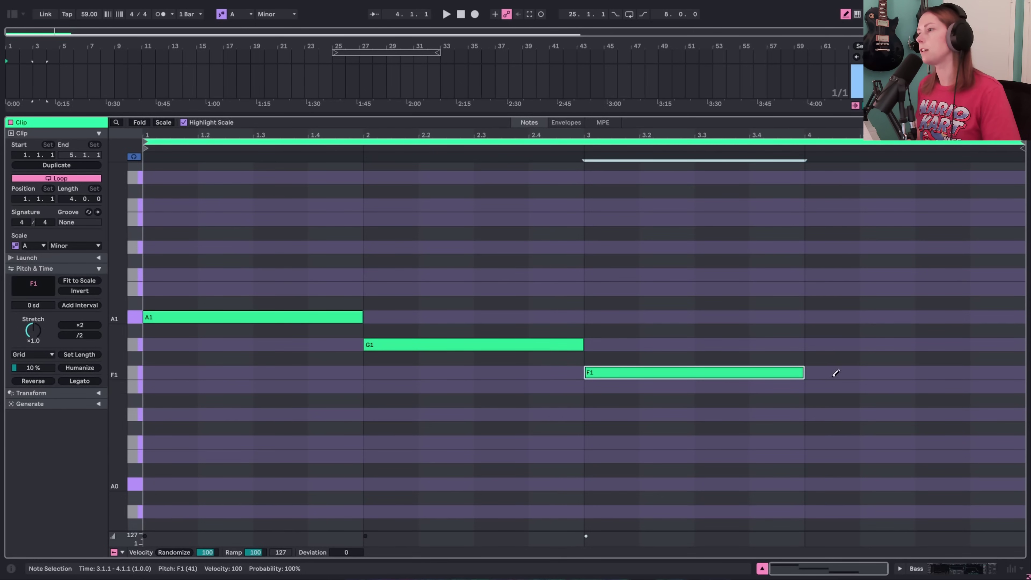
{"action": "left_click", "coordinate": [836, 413]}
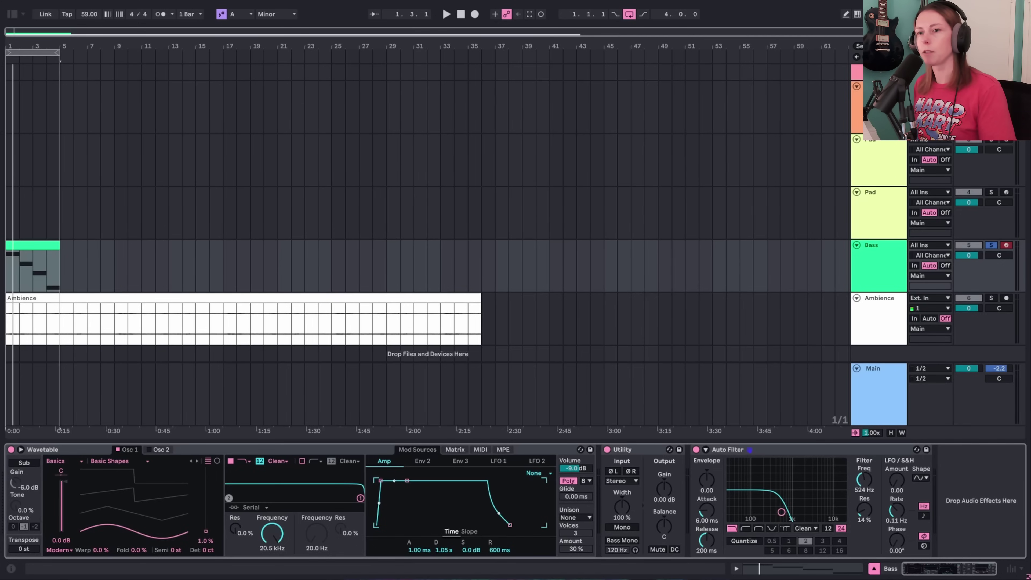
Set Wavetable's Osc 1 position to 68% and enable Osc 2 with its wavetable position at 66%
{"action": "left_click_drag", "start_coordinate": [206, 531], "coordinate": [206, 488]}
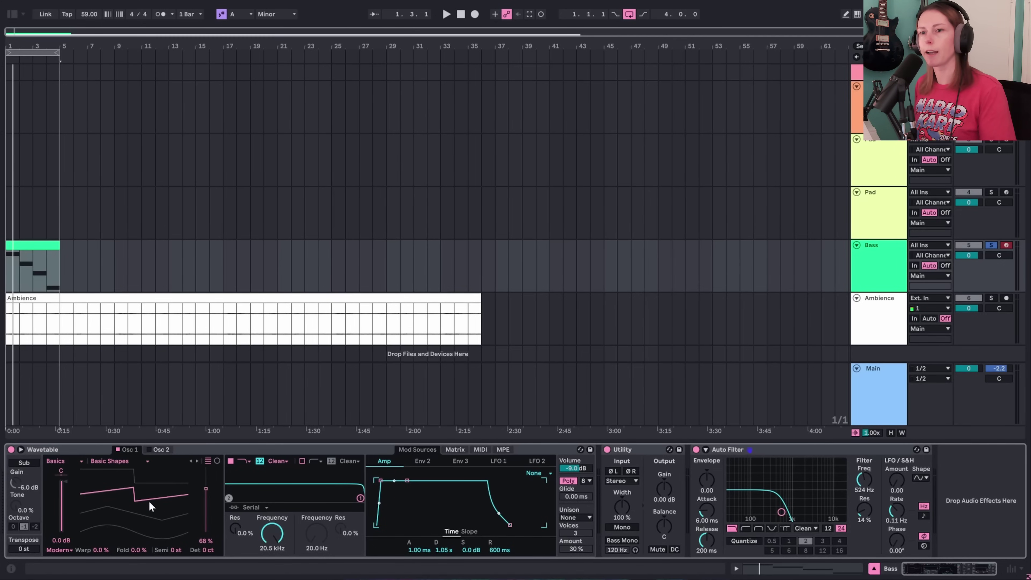
{"action": "left_click", "coordinate": [155, 450]}
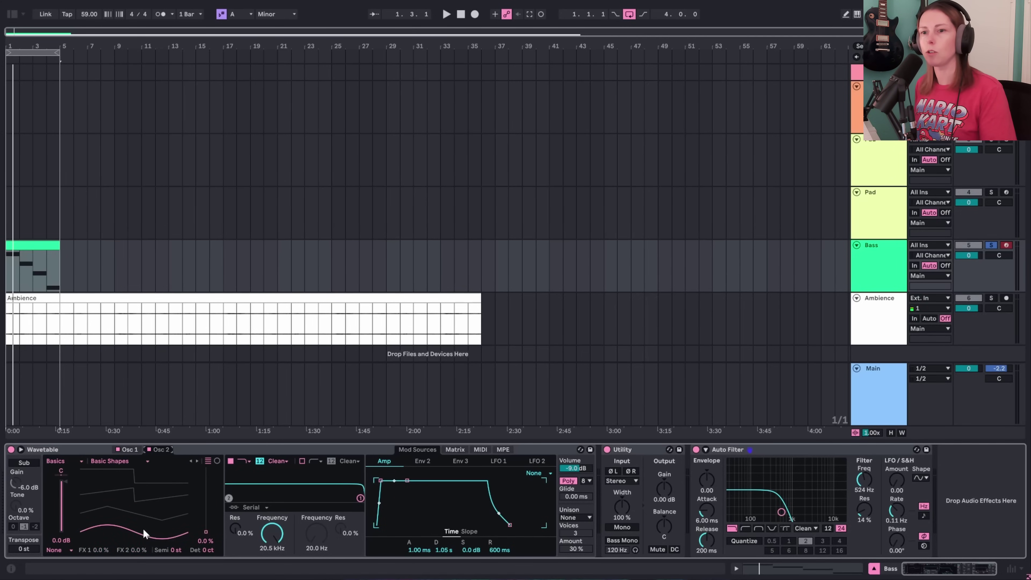
{"action": "left_click_drag", "start_coordinate": [144, 533], "coordinate": [144, 492]}
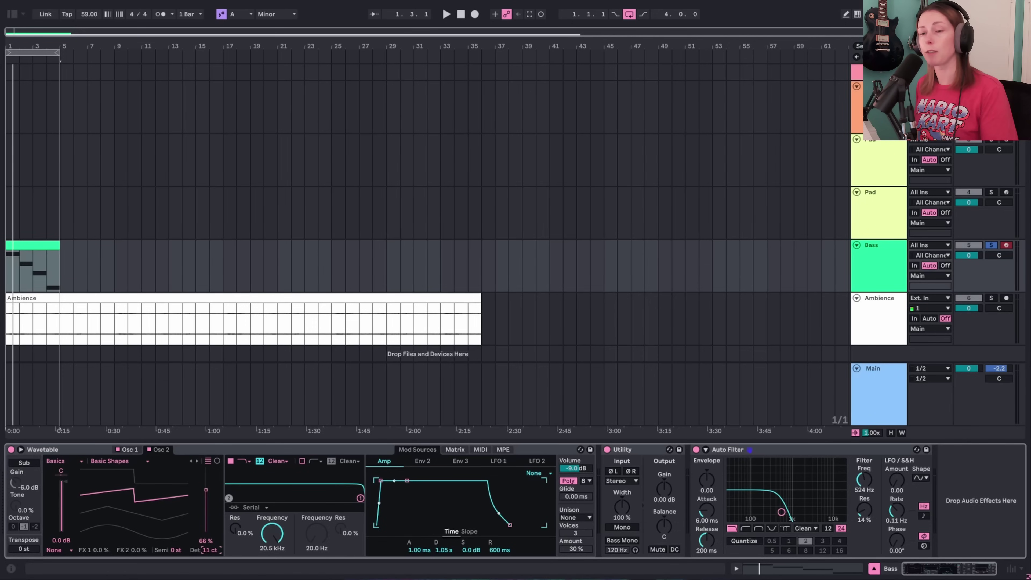
Set Osc 2's detune to 15 ct and transposition to -12 semitones, with the amp envelope release at 716 ms
{"action": "left_click_drag", "start_coordinate": [210, 550], "coordinate": [210, 546]}
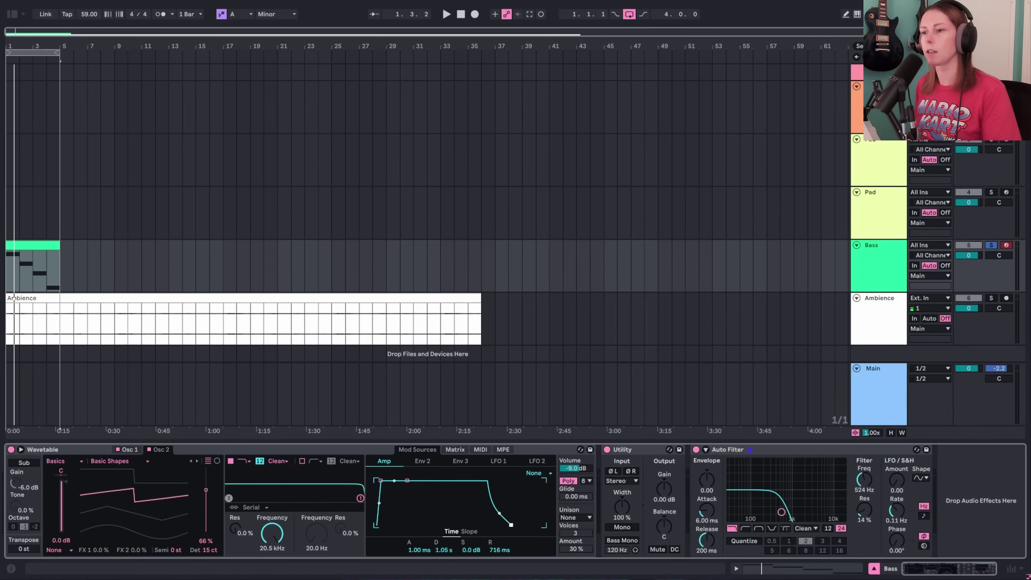
{"action": "key", "text": "space"}
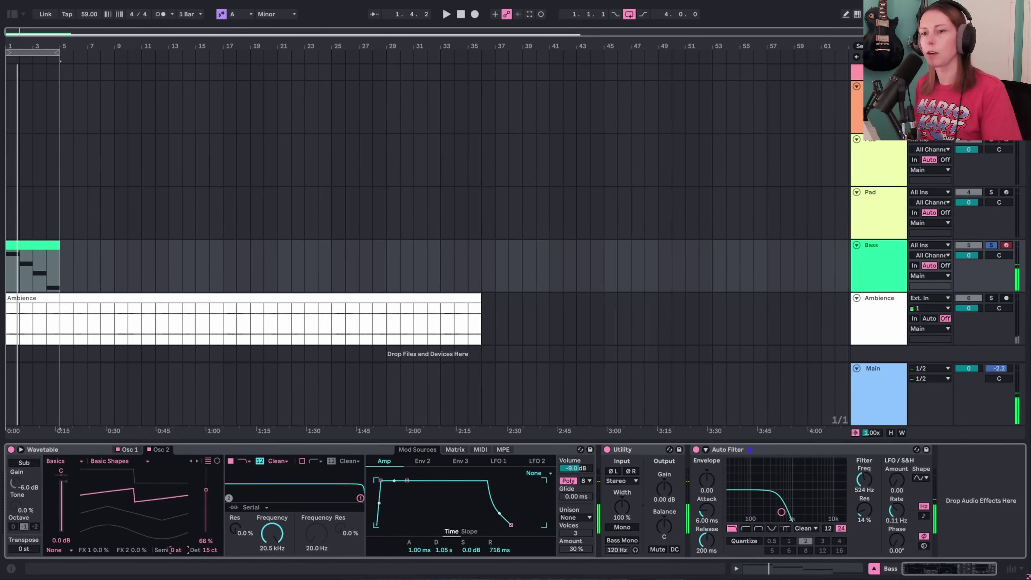
{"action": "type", "text": "-12"}
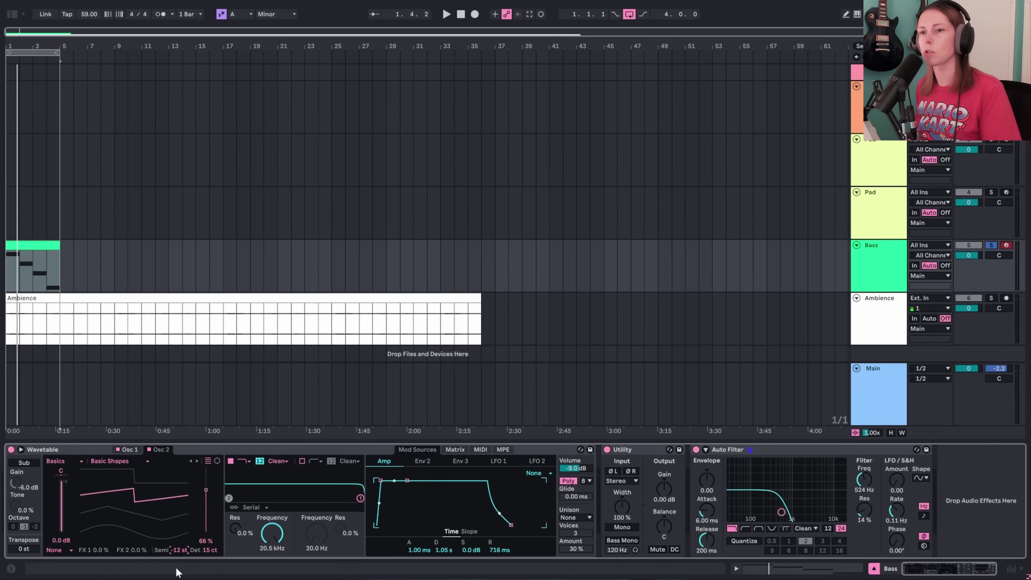
{"action": "key", "text": "space"}
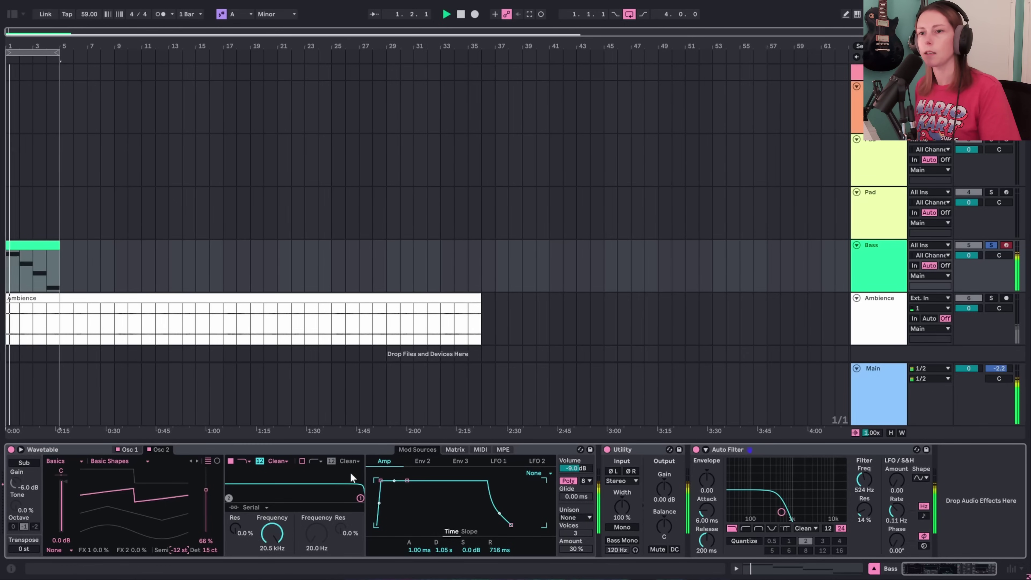
Switch Wavetable's voice mode to Mono and set the glide time to 155 ms
{"action": "left_click", "coordinate": [128, 449]}
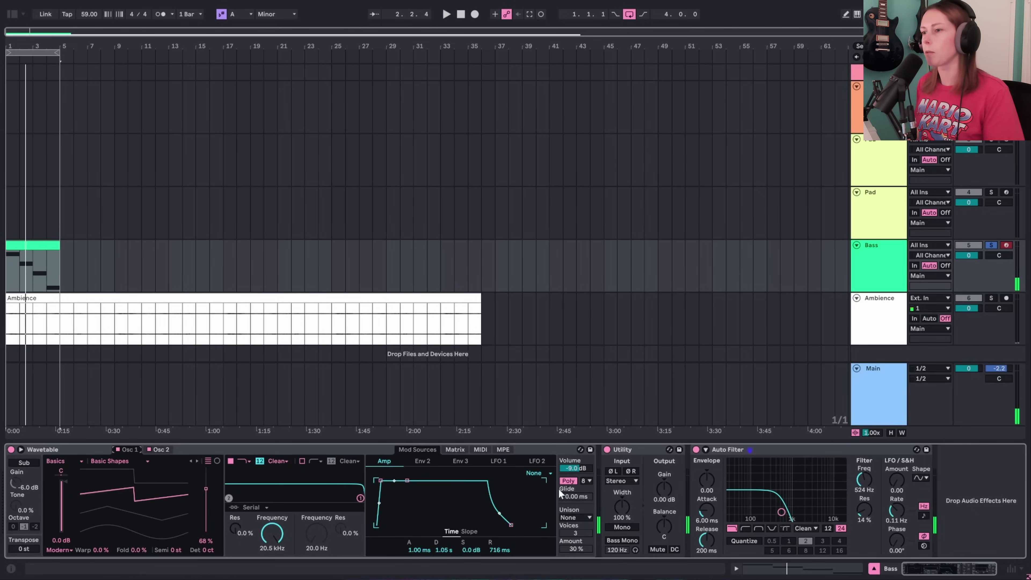
{"action": "left_click", "coordinate": [568, 481]}
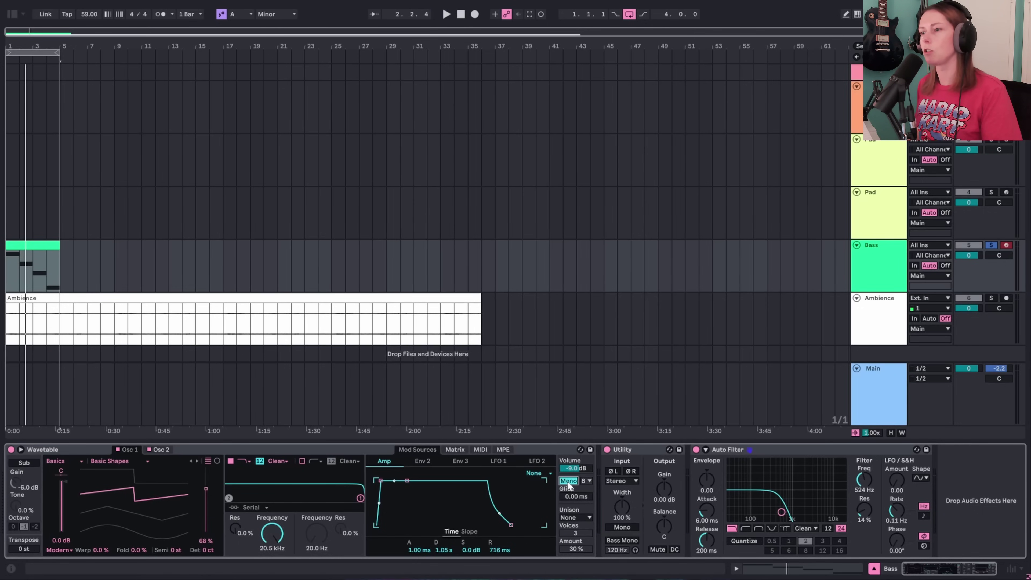
{"action": "left_click", "coordinate": [584, 499]}
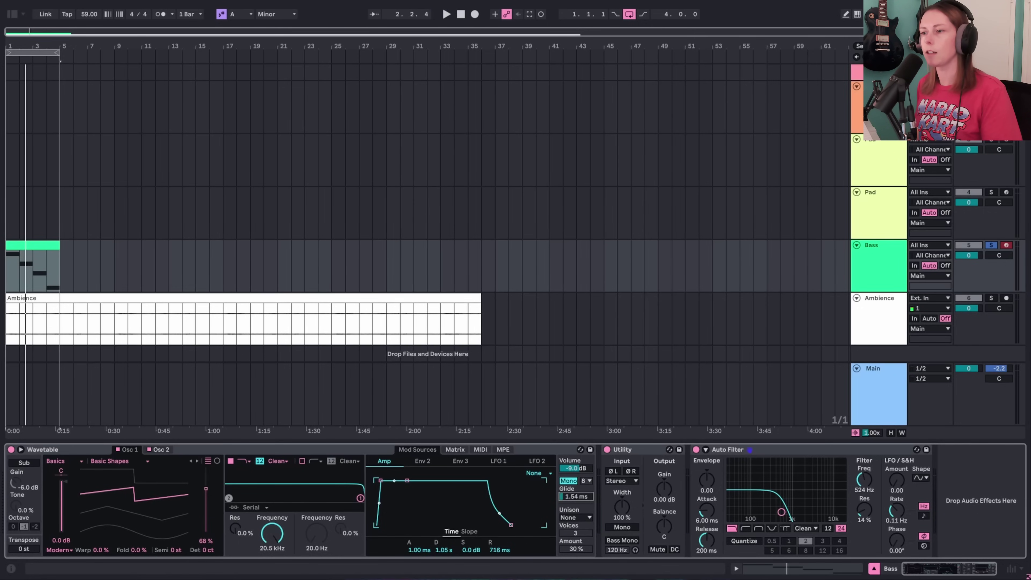
{"action": "key", "text": "space"}
Lengthen the A1, G1 and F1 notes slightly so each overlaps the start of the following note
{"action": "key", "text": "shift+Tab"}
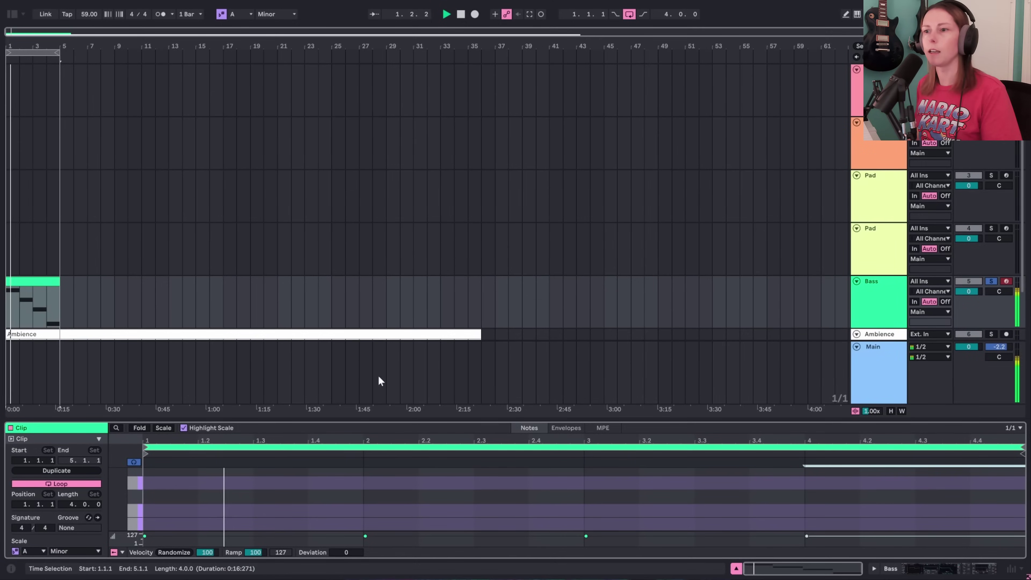
{"action": "left_click_drag", "start_coordinate": [495, 421], "coordinate": [507, 37]}
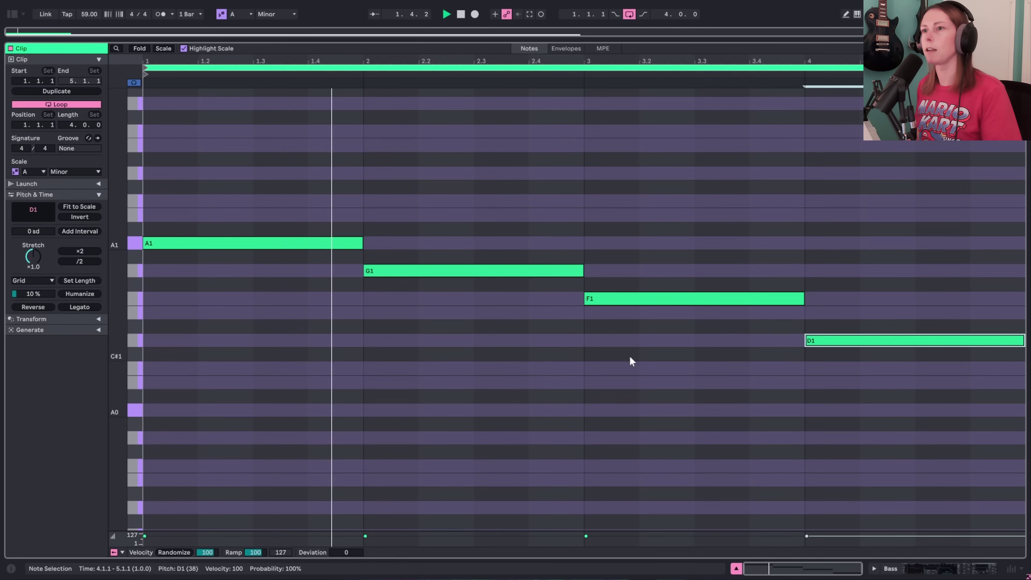
{"action": "key", "text": "space"}
{"action": "left_click", "coordinate": [361, 243]}
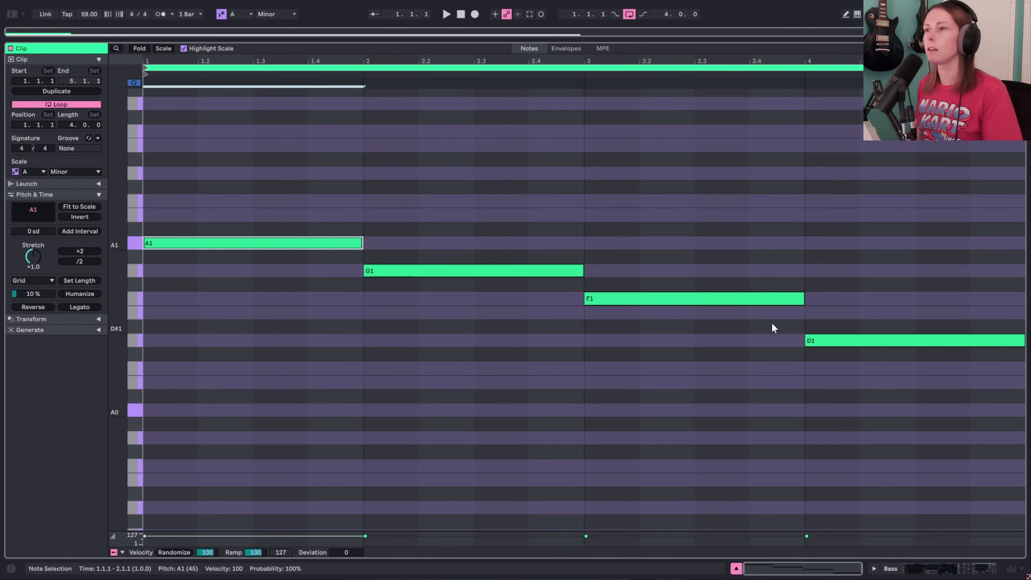
{"action": "left_click_drag", "start_coordinate": [776, 331], "coordinate": [303, 182]}
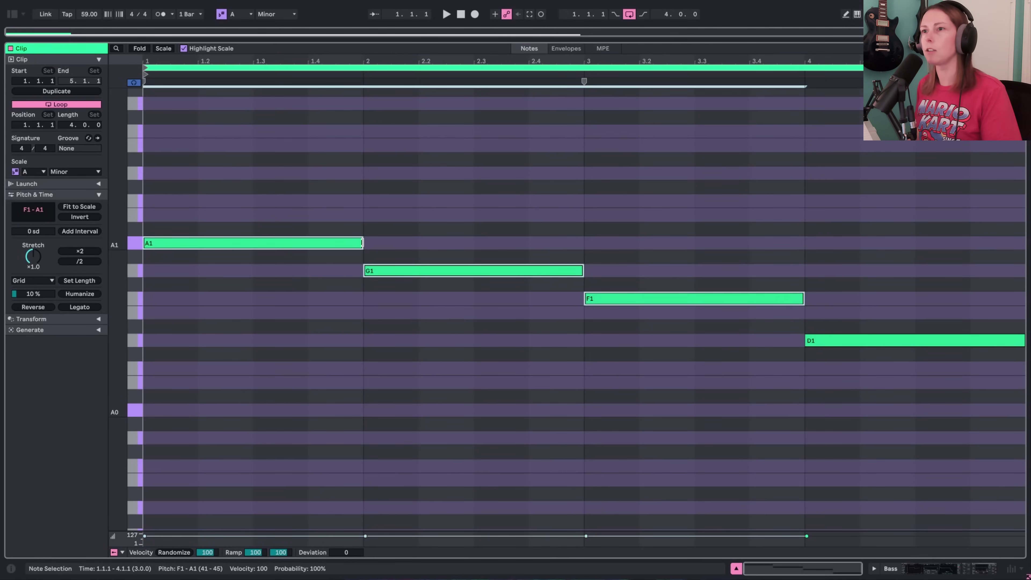
{"action": "left_click_drag", "start_coordinate": [361, 243], "coordinate": [374, 243]}
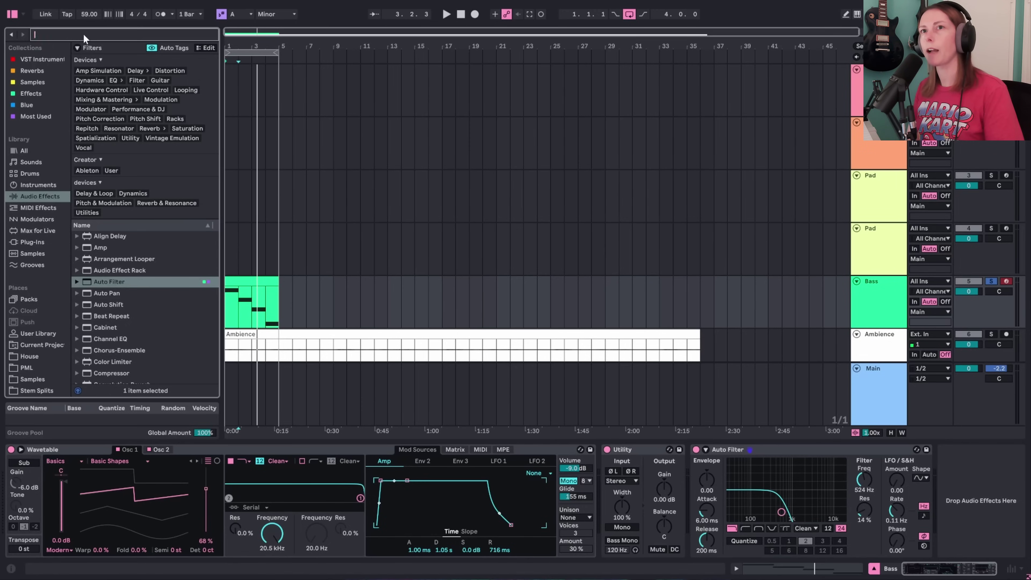
Add a Saturator between Wavetable and Auto Filter on the Bass track and set its curve to Bass Shaper
{"action": "type", "text": "satu"}
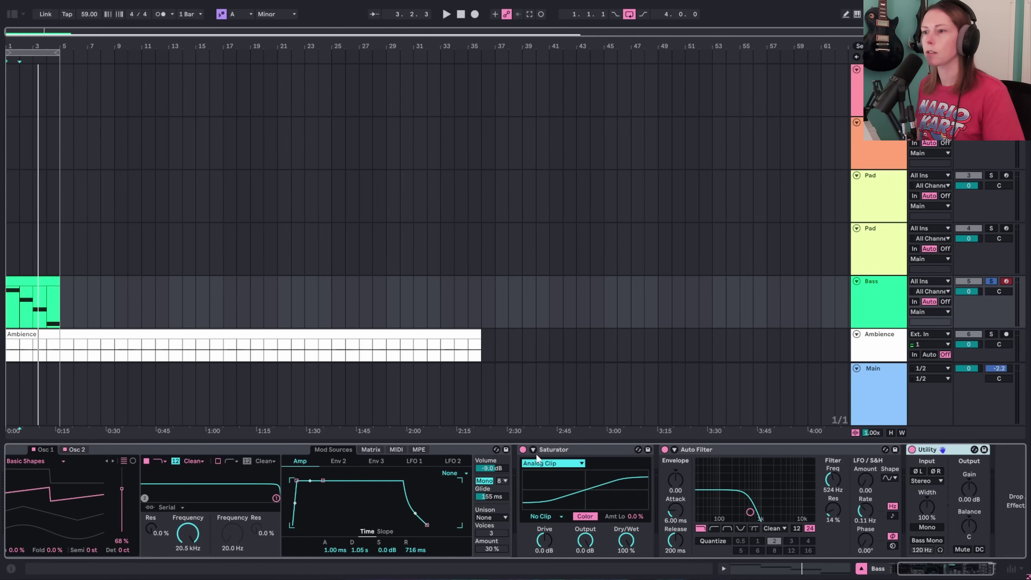
{"action": "left_click", "coordinate": [551, 464]}
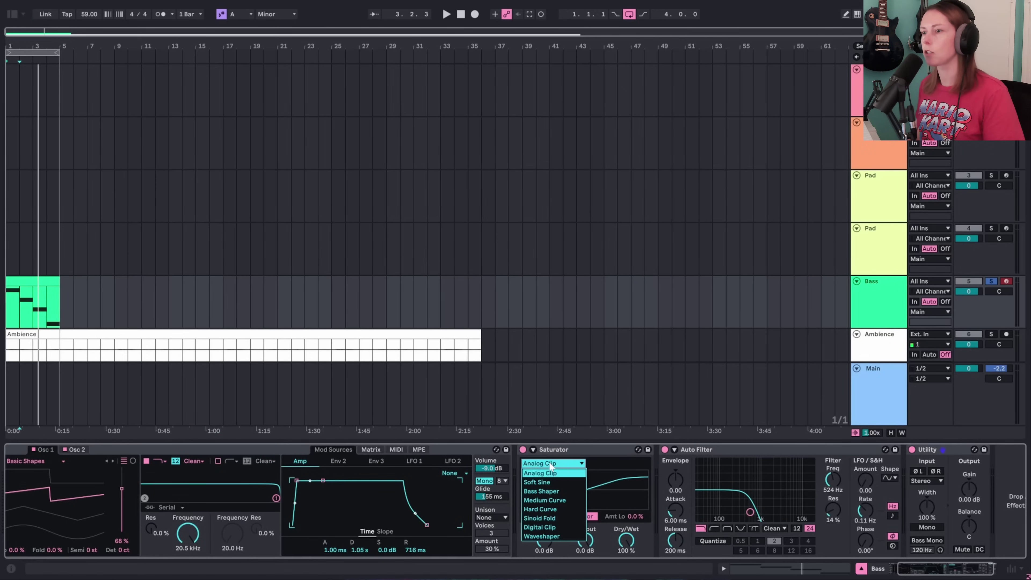
{"action": "left_click", "coordinate": [568, 495]}
Set the Saturator to Soft Clip with 11 dB of drive while the bass loop plays
{"action": "key", "text": "space"}
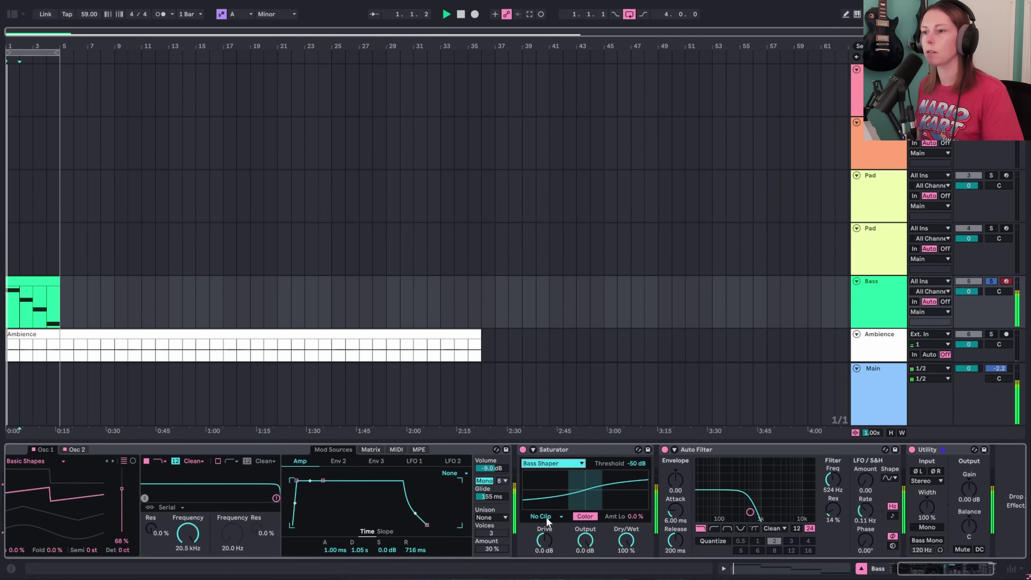
{"action": "left_click", "coordinate": [546, 518]}
{"action": "left_click", "coordinate": [548, 537]}
{"action": "left_click_drag", "start_coordinate": [550, 546], "coordinate": [550, 526]}
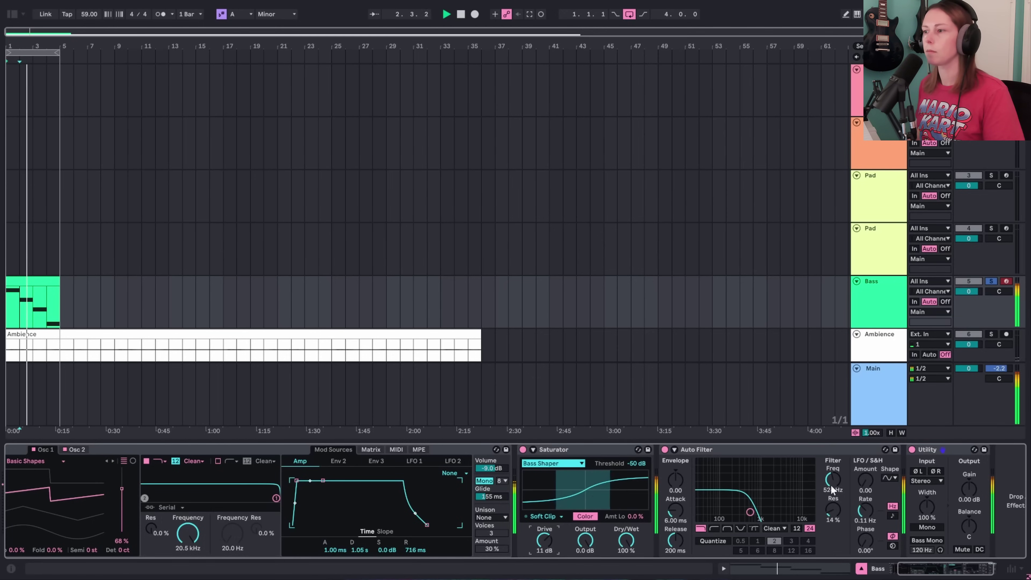
Set Auto Filter's frequency to 264 Hz and resonance to 26%, and lower the Bass track volume to -4.3 dB
{"action": "left_click_drag", "start_coordinate": [830, 484], "coordinate": [830, 497]}
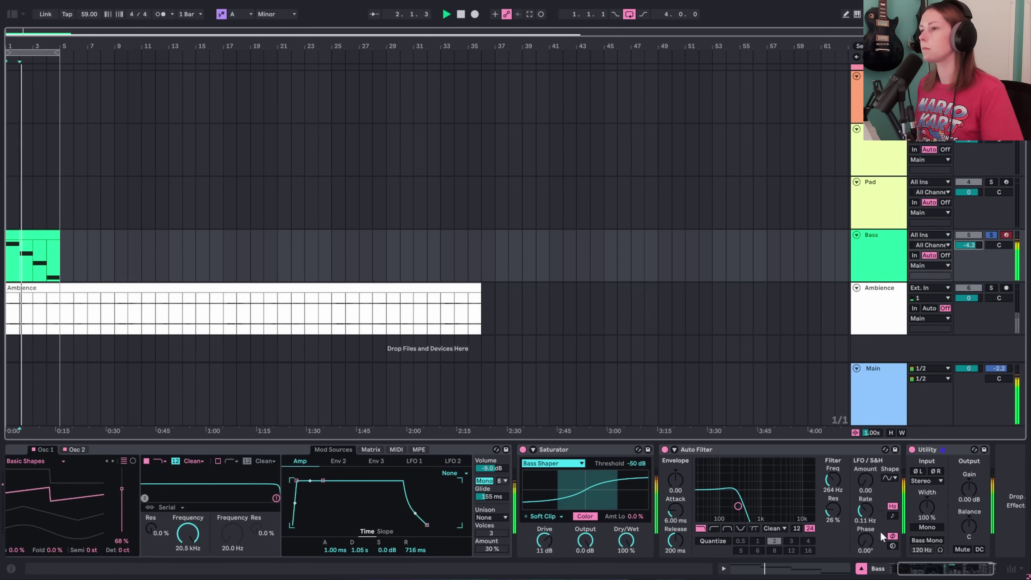
{"action": "key", "text": "space"}
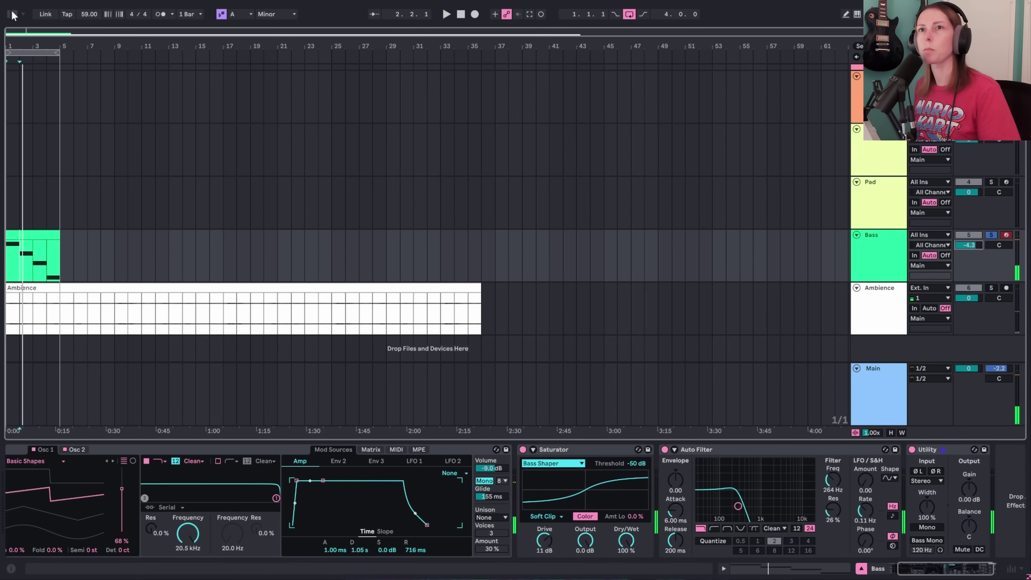
Find Hybrid Reverb in the browser and insert it between Auto Filter and Utility on the Bass track
{"action": "left_click", "coordinate": [13, 14]}
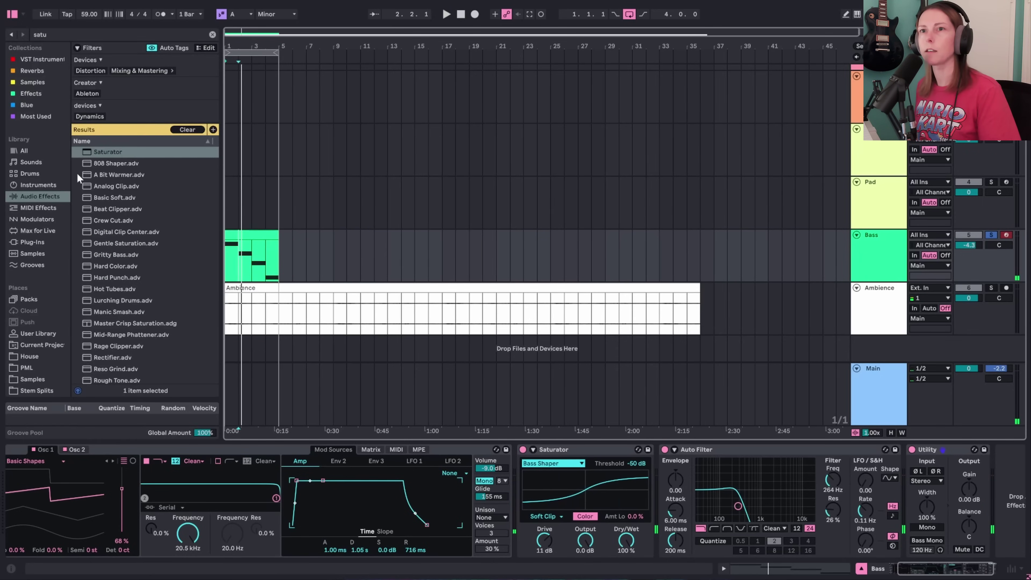
{"action": "left_click", "coordinate": [51, 33]}
{"action": "type", "text": "hybri"}
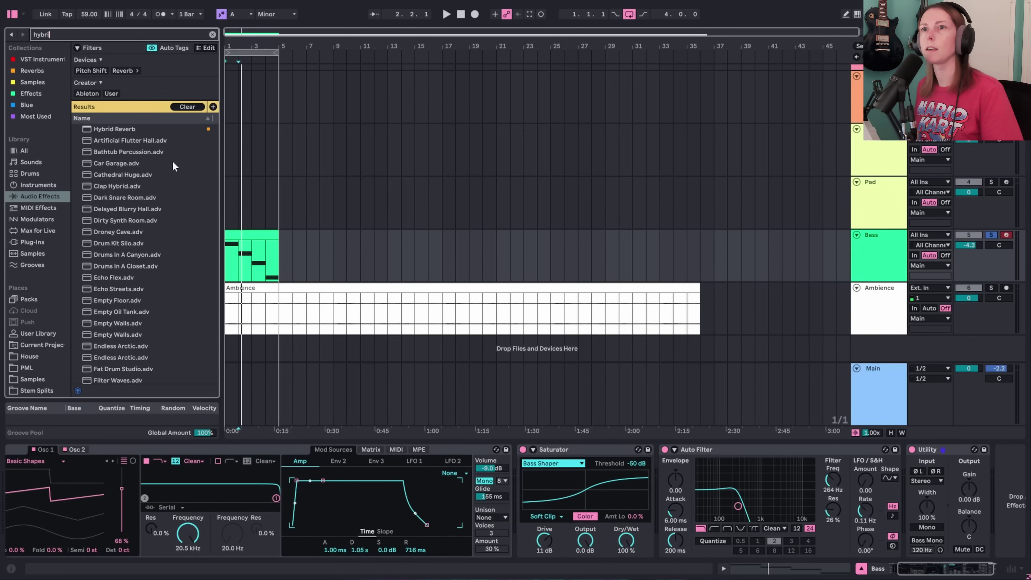
{"action": "left_click", "coordinate": [144, 132]}
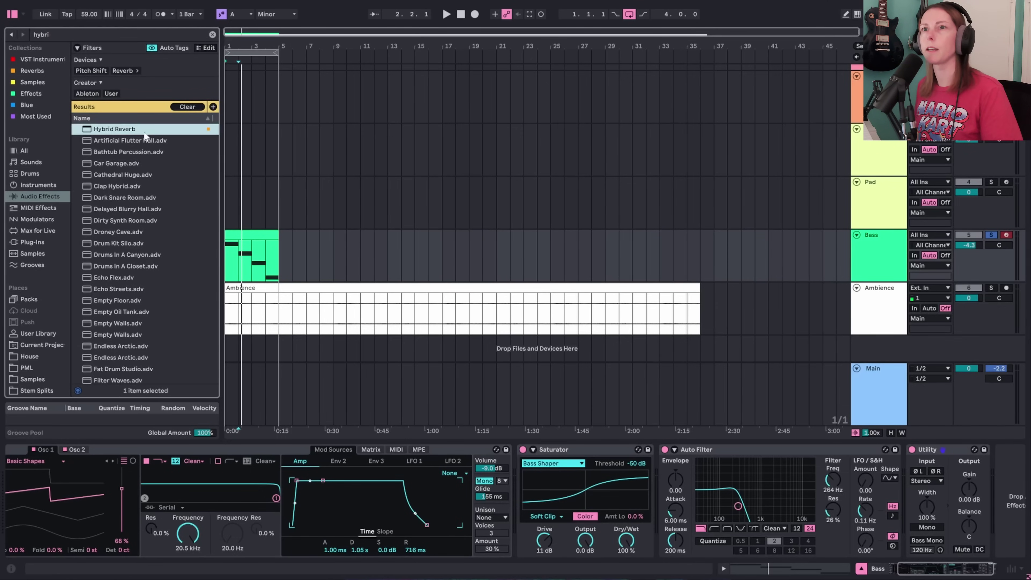
{"action": "left_click_drag", "start_coordinate": [120, 135], "coordinate": [904, 483]}
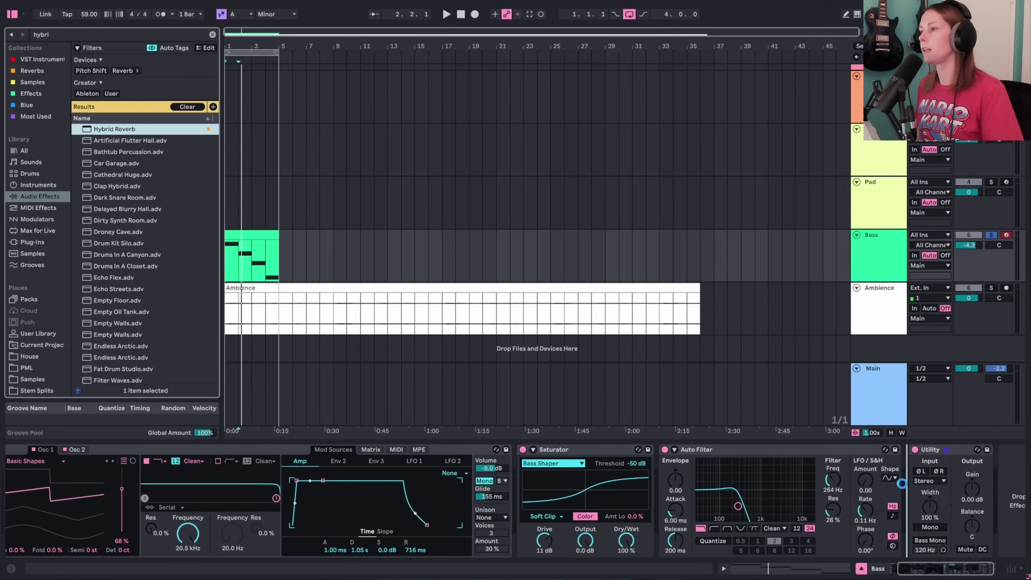
Cut Hybrid Reverb's lows at 117 Hz with its EQ and lower its Dry/Wet mix while the bass loop plays
{"action": "left_click", "coordinate": [865, 450]}
{"action": "key", "text": "space"}
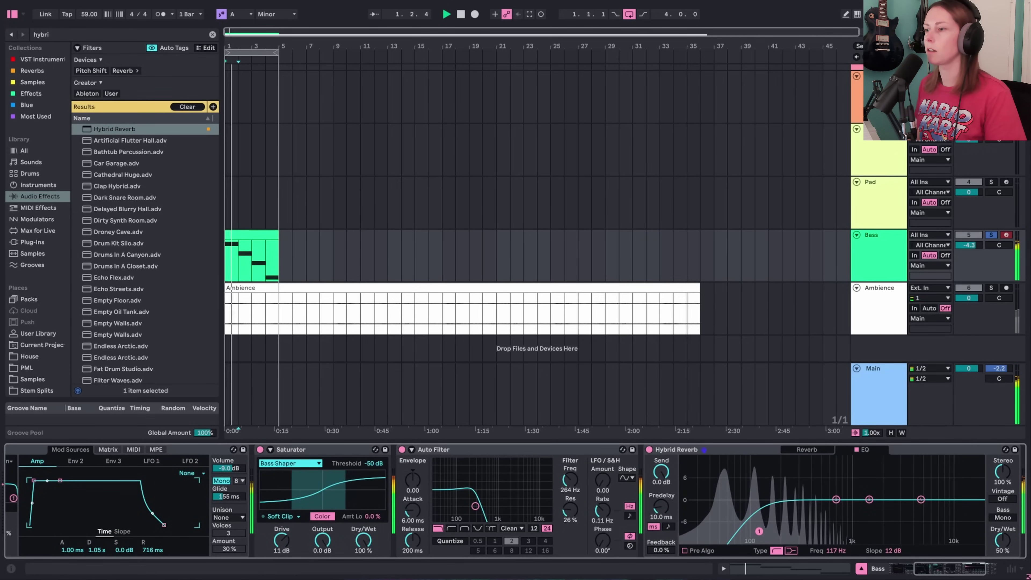
{"action": "left_click", "coordinate": [829, 451]}
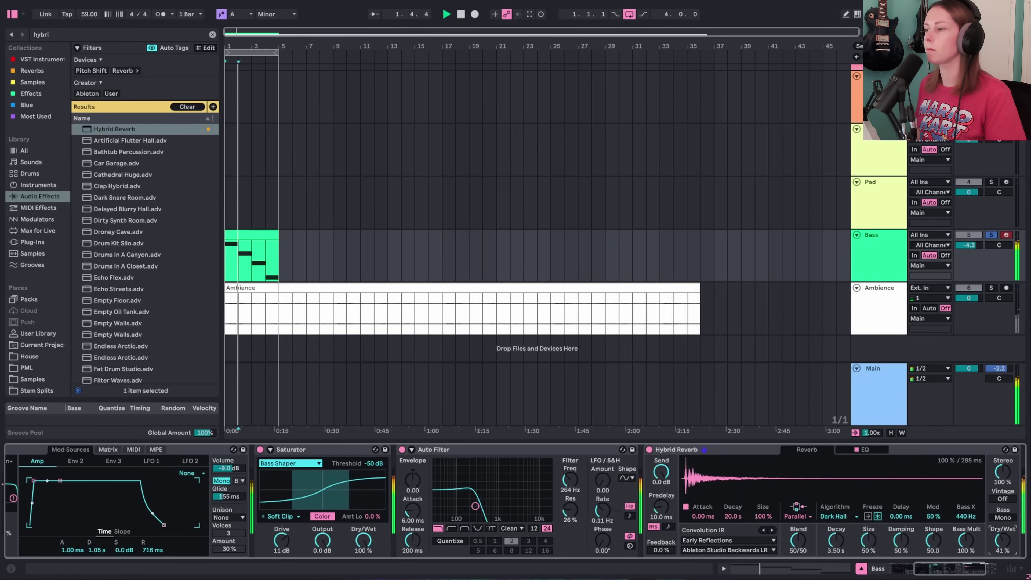
{"action": "left_click_drag", "start_coordinate": [1002, 540], "coordinate": [986, 545]}
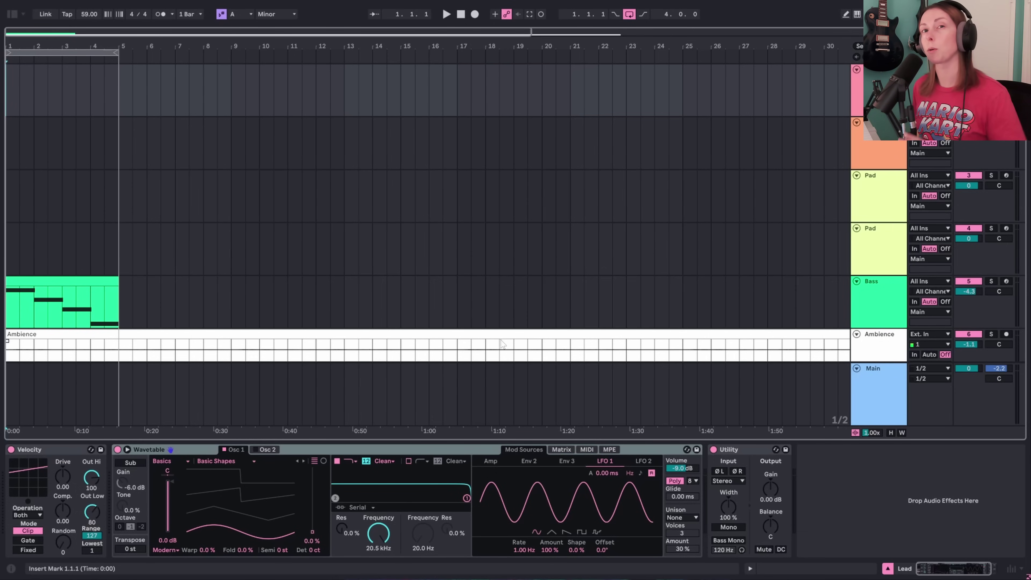
On the Lead track's Wavetable, enable oscillator 2 at 18% wavetable position and lower the low-pass filter to 460 Hz
{"action": "left_click", "coordinate": [55, 114]}
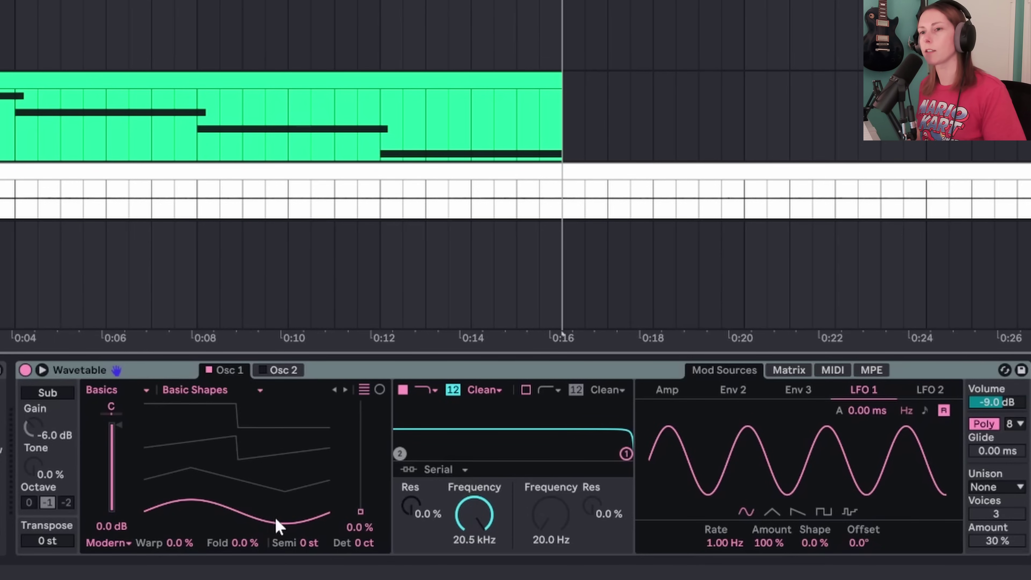
{"action": "left_click", "coordinate": [286, 371]}
{"action": "left_click", "coordinate": [263, 370]}
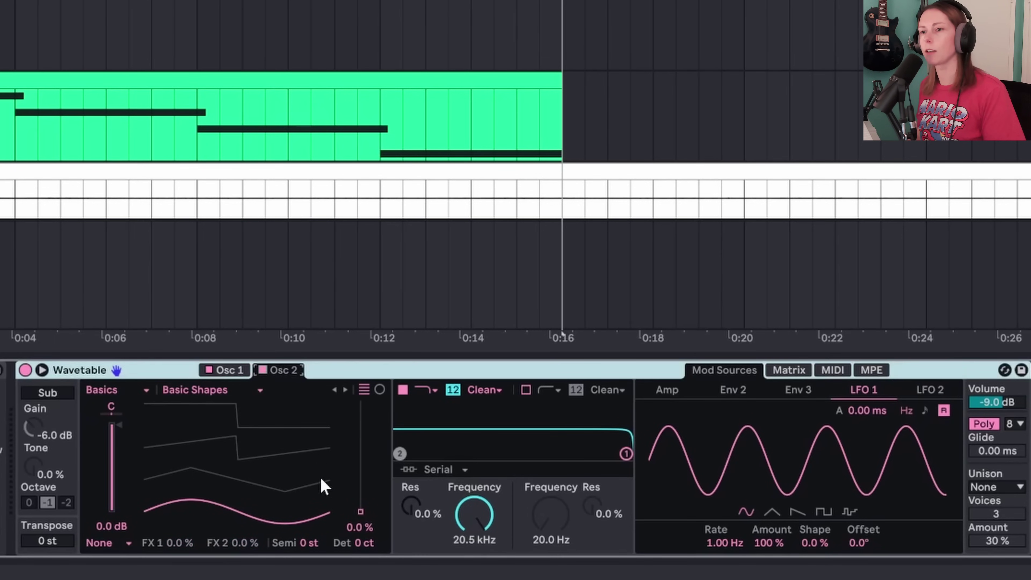
{"action": "left_click_drag", "start_coordinate": [254, 524], "coordinate": [254, 508]}
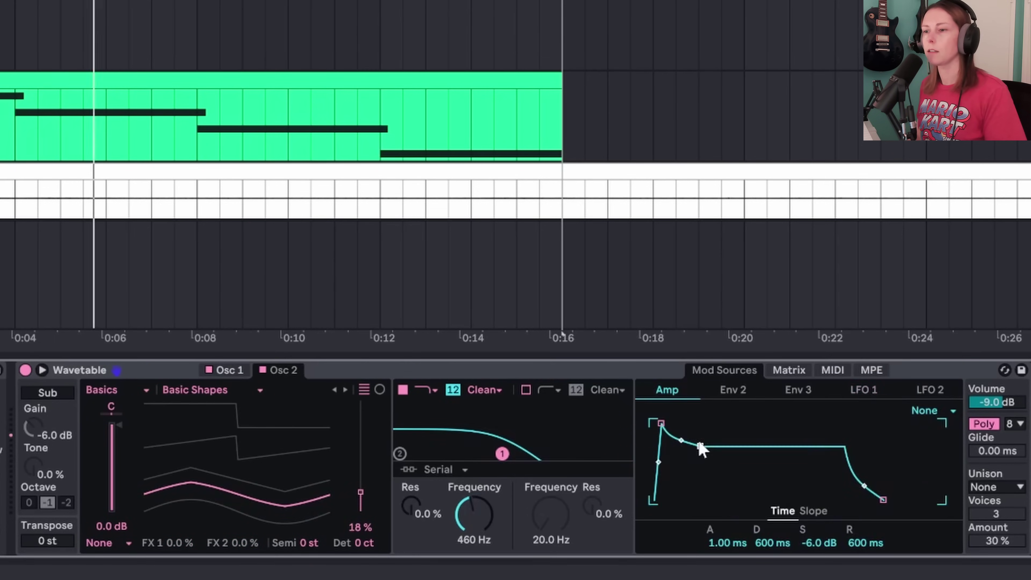
Drop the Lead's amp envelope sustain to -∞ dB and make that envelope modulate Filter 1 frequency by 12
{"action": "left_click_drag", "start_coordinate": [697, 447], "coordinate": [701, 499]}
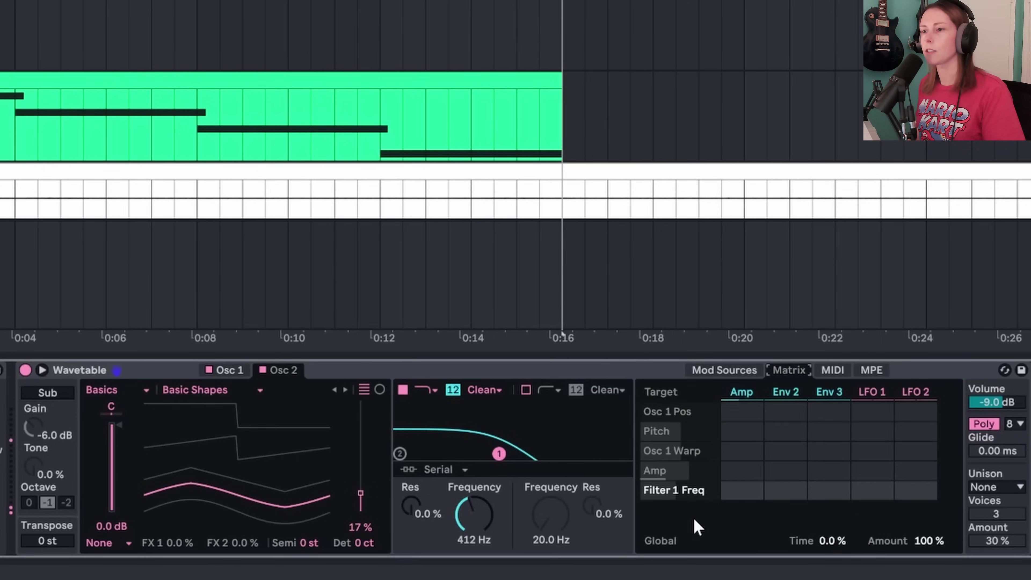
{"action": "left_click", "coordinate": [740, 491]}
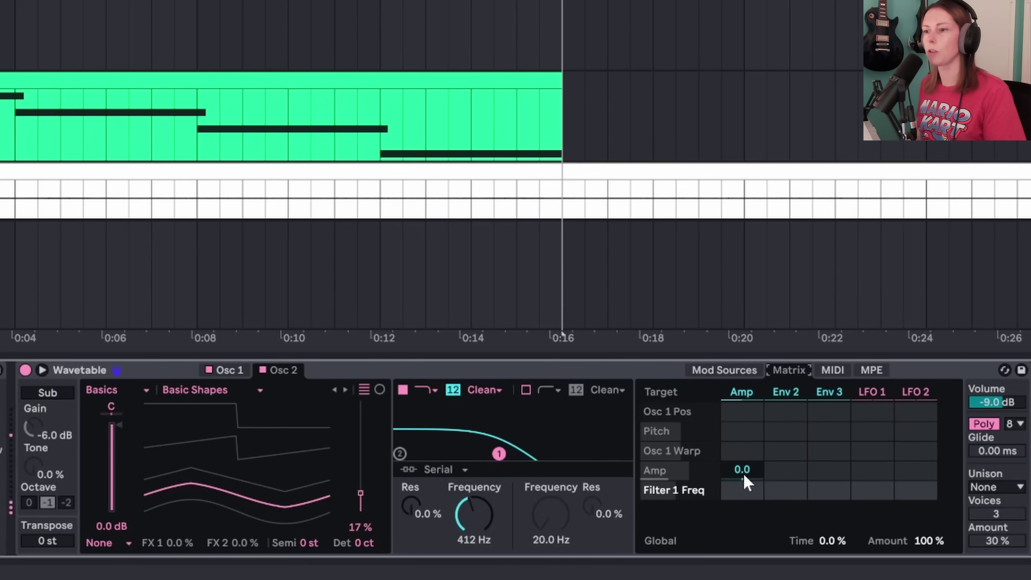
{"action": "key", "text": "space"}
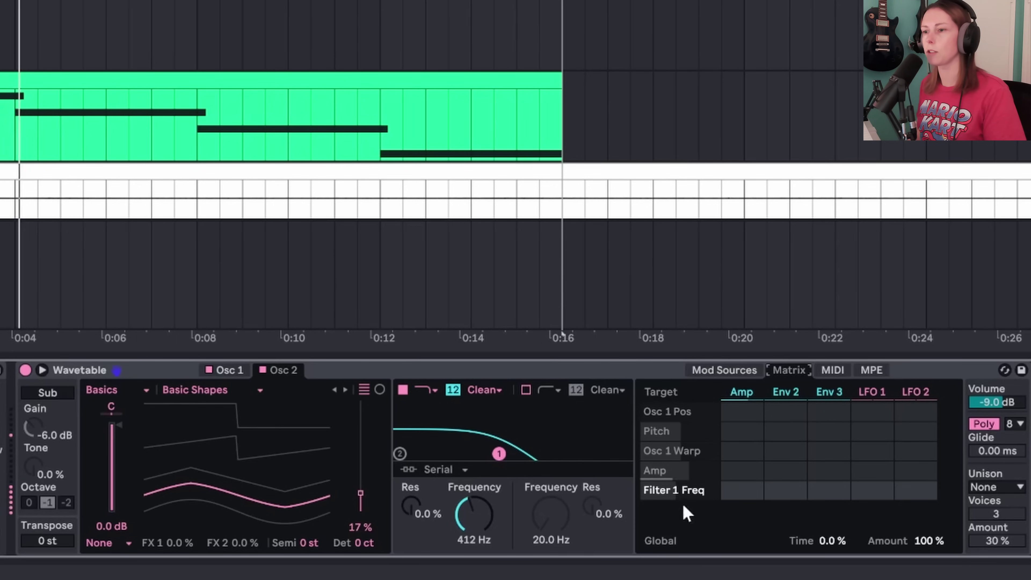
{"action": "left_click", "coordinate": [740, 495]}
{"action": "left_click_drag", "start_coordinate": [740, 491], "coordinate": [739, 482]}
Slow the Lead Wavetable's LFO 1 to 0.09 Hz and reduce its amount to 38%
{"action": "left_click", "coordinate": [725, 370]}
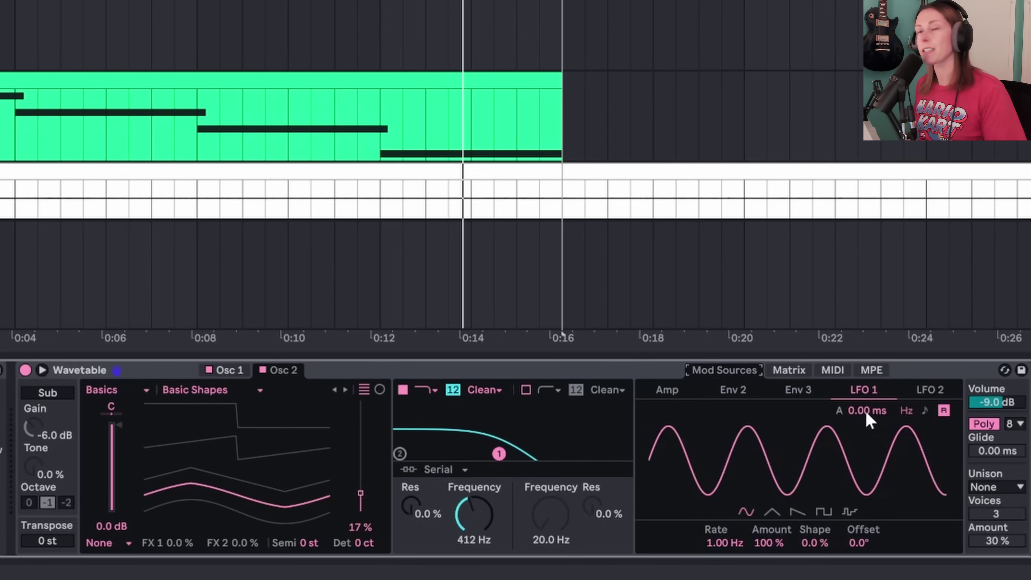
{"action": "left_click_drag", "start_coordinate": [731, 545], "coordinate": [786, 560]}
{"action": "left_click", "coordinate": [786, 545]}
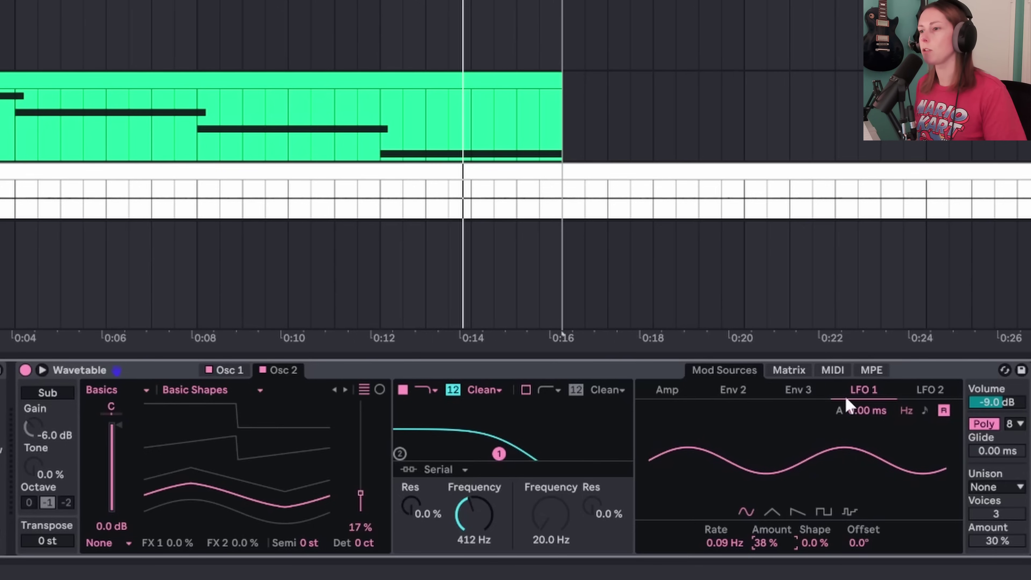
Add Osc 2 Pitch to the Lead's modulation matrix and modulate it with a small amount of LFO 1
{"action": "left_click", "coordinate": [788, 370]}
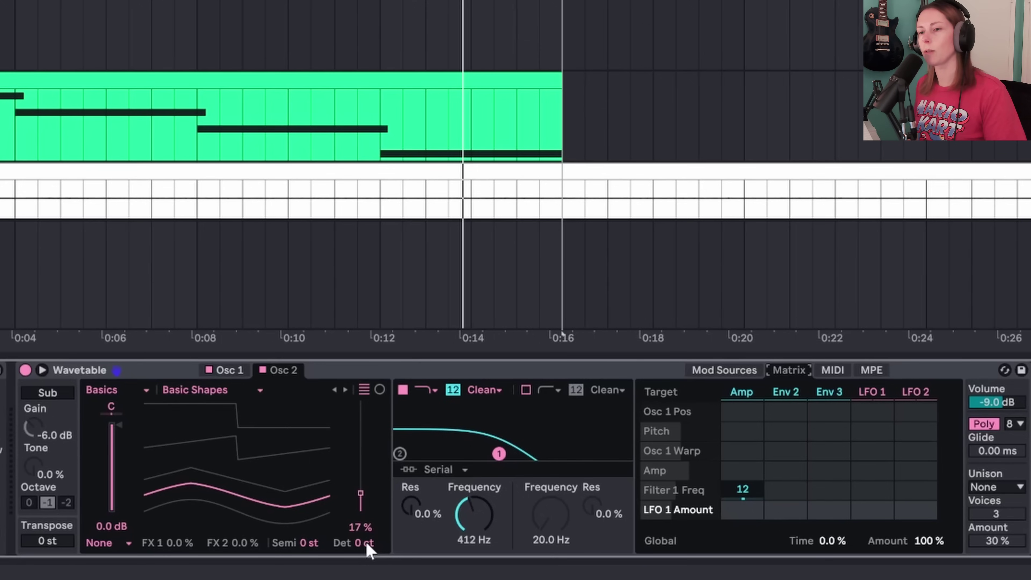
{"action": "left_click", "coordinate": [367, 545]}
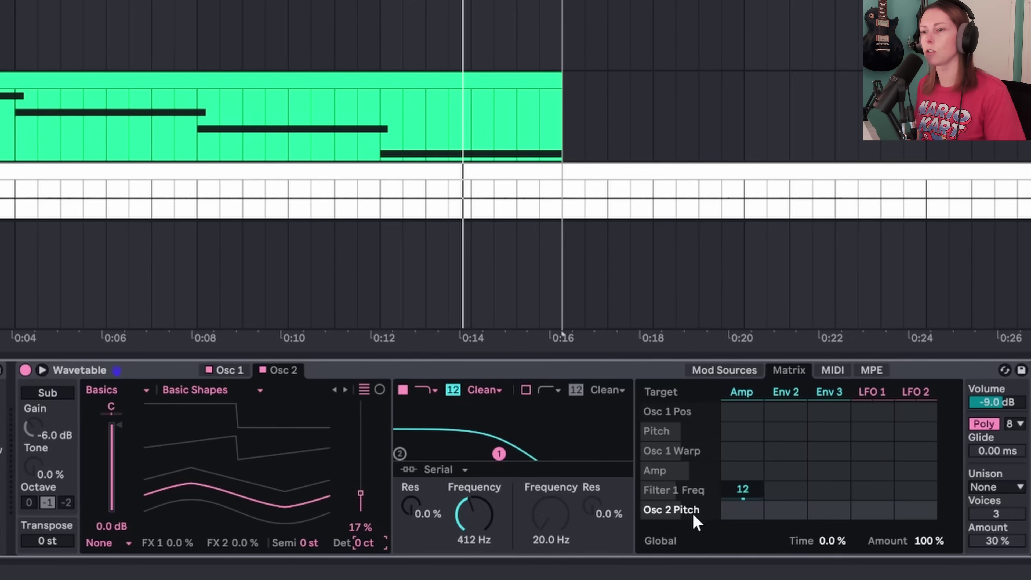
{"action": "left_click_drag", "start_coordinate": [877, 512], "coordinate": [877, 507]}
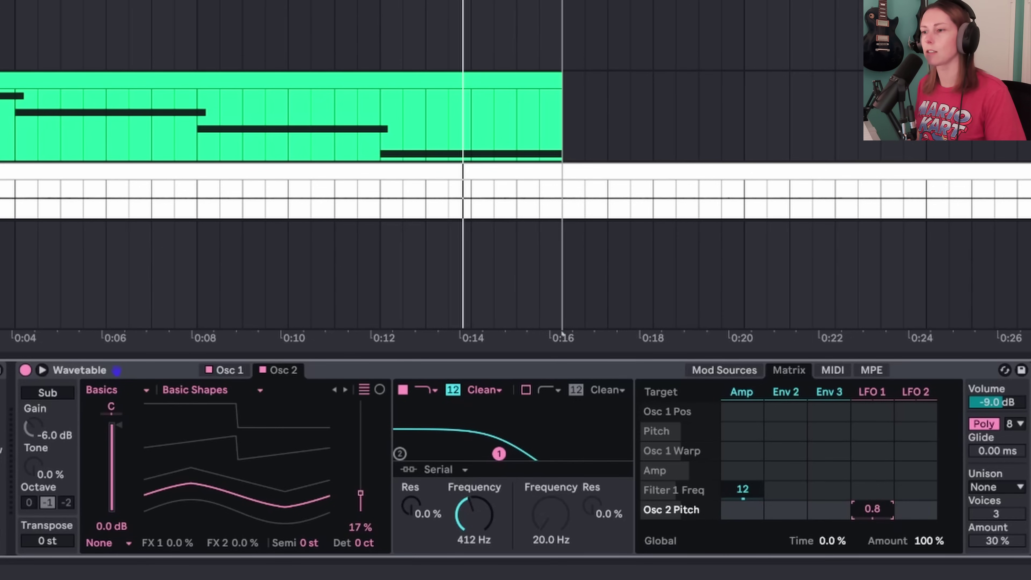
{"action": "double_click", "coordinate": [875, 513]}
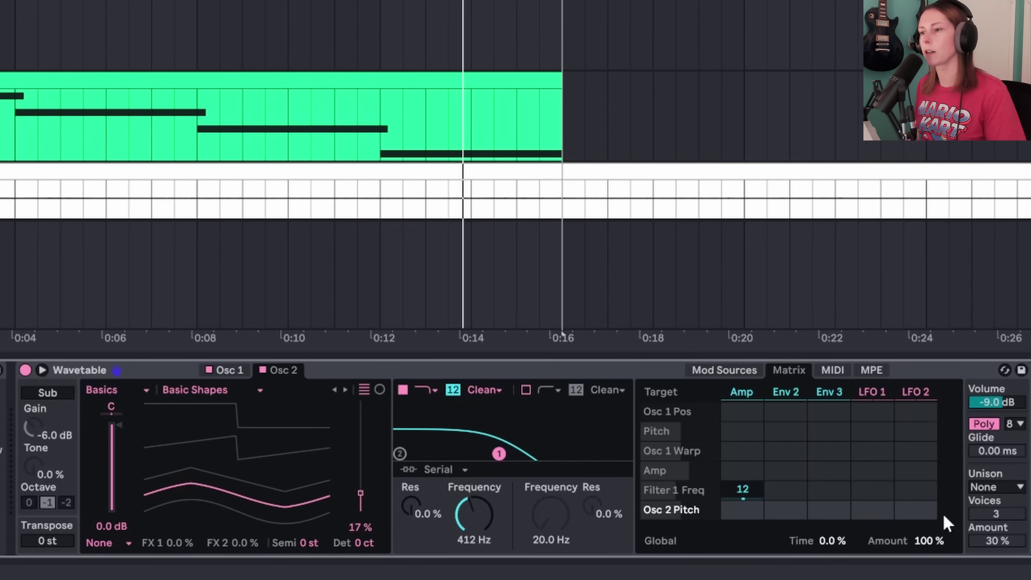
{"action": "left_click", "coordinate": [881, 516]}
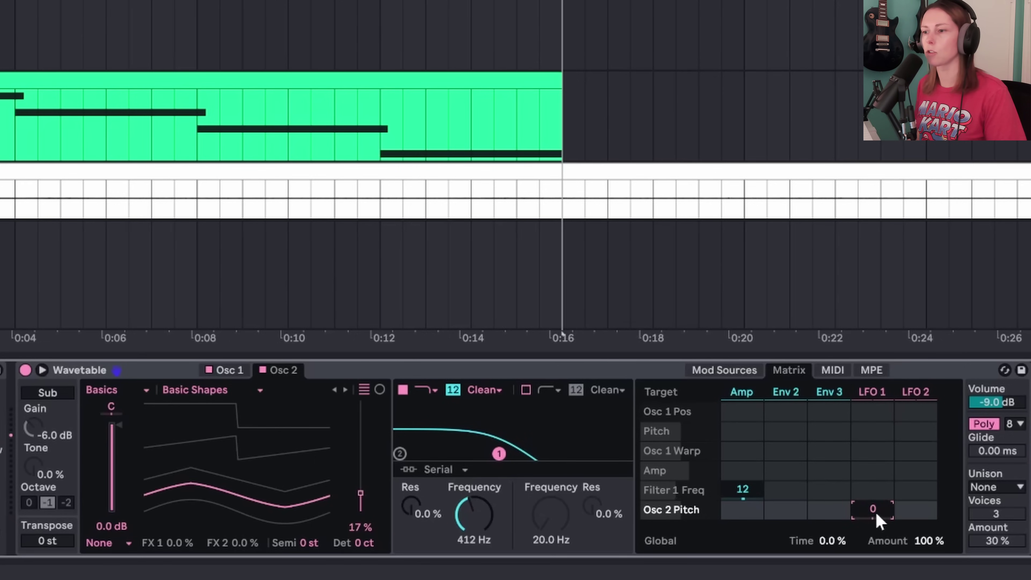
{"action": "left_click_drag", "start_coordinate": [872, 510], "coordinate": [873, 488]}
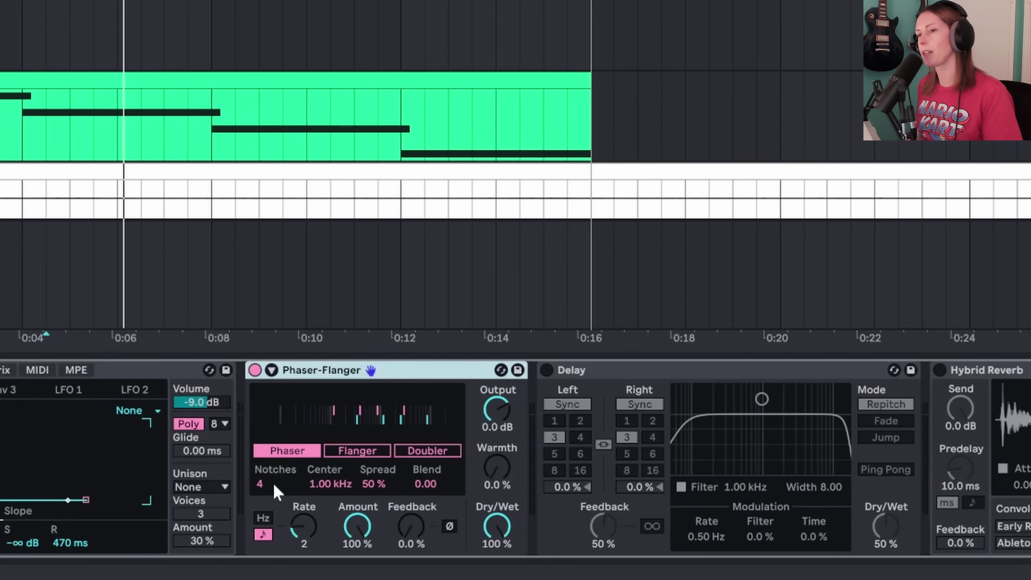
Set the Lead's Phaser-Flanger to 7 notches with a center frequency of 497 Hz
{"action": "left_click_drag", "start_coordinate": [272, 485], "coordinate": [272, 472]}
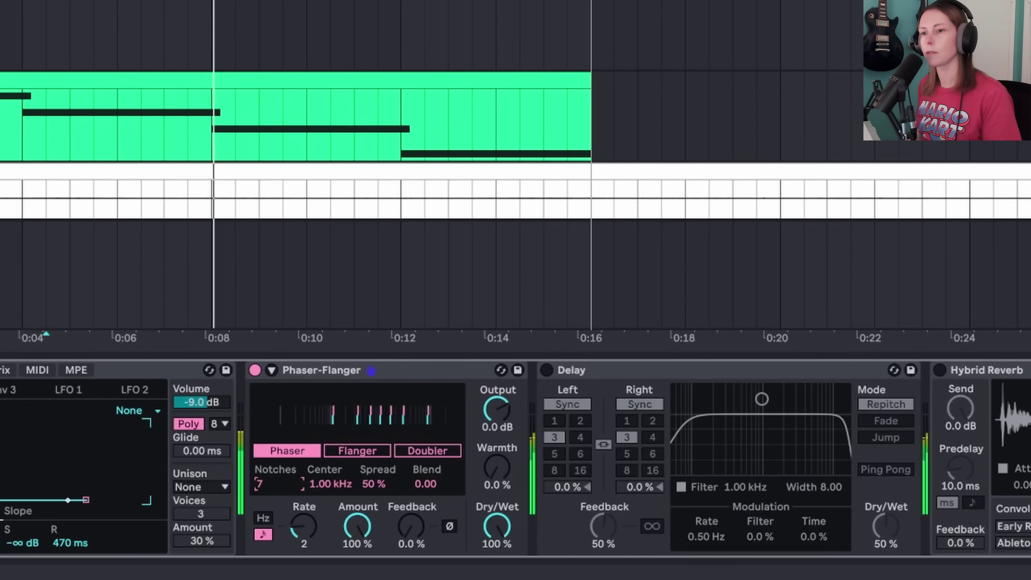
{"action": "left_click_drag", "start_coordinate": [343, 484], "coordinate": [343, 498]}
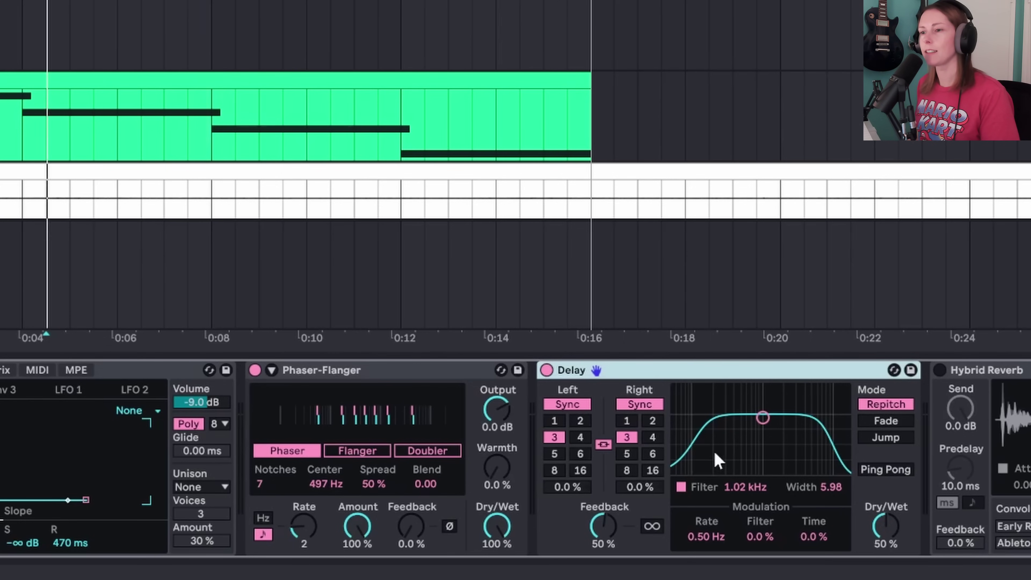
Set the Lead's Delay to 33% Dry/Wet and 27% feedback, and narrow its filter to width 1.39 at 984 Hz
{"action": "left_click_drag", "start_coordinate": [863, 525], "coordinate": [864, 535]}
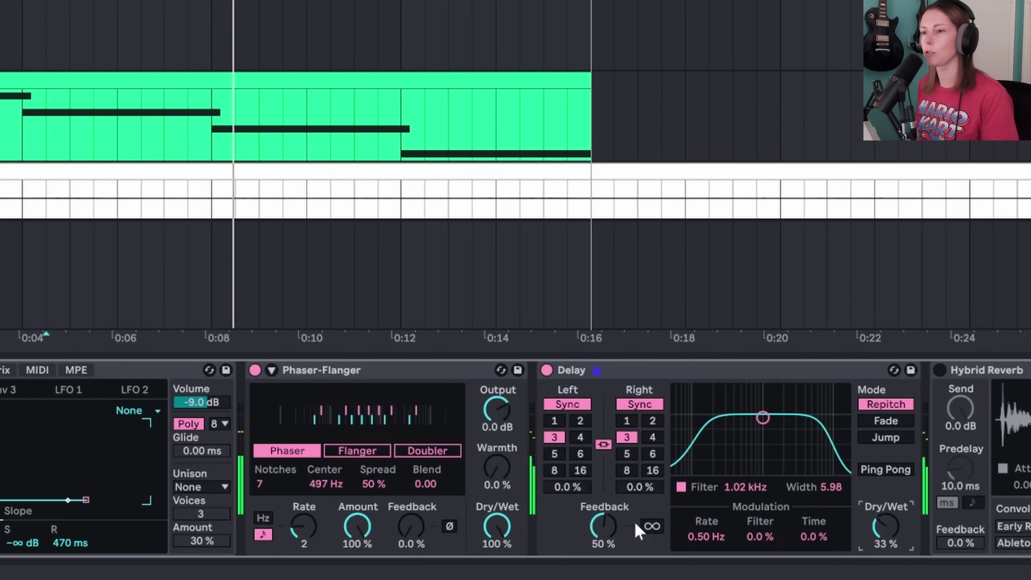
{"action": "left_click_drag", "start_coordinate": [603, 526], "coordinate": [603, 537]}
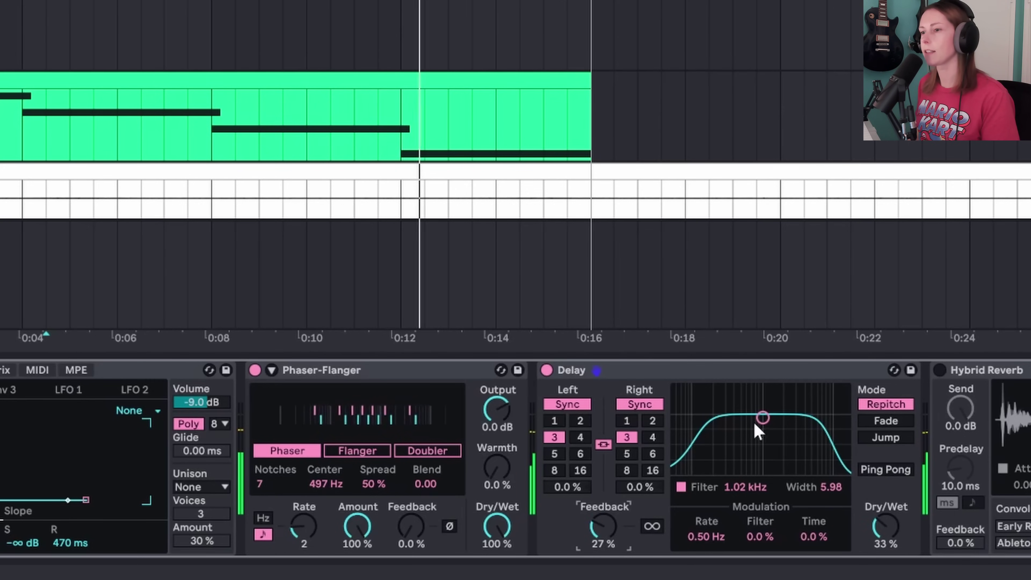
{"action": "left_click_drag", "start_coordinate": [763, 418], "coordinate": [762, 459]}
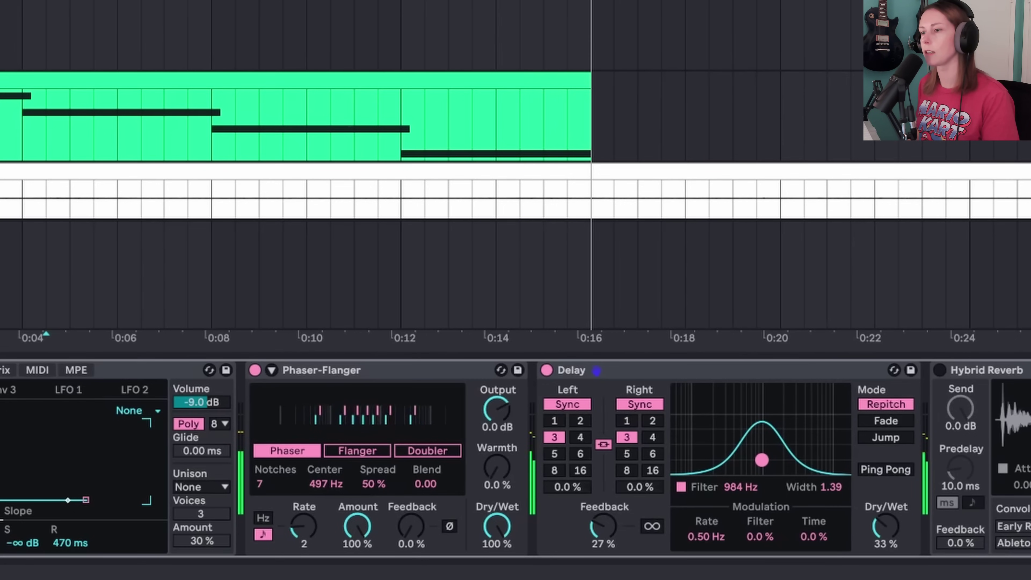
Enable Ping Pong on the Delay and shift its filter to 1.32 kHz with width 1.51
{"action": "left_click", "coordinate": [886, 472]}
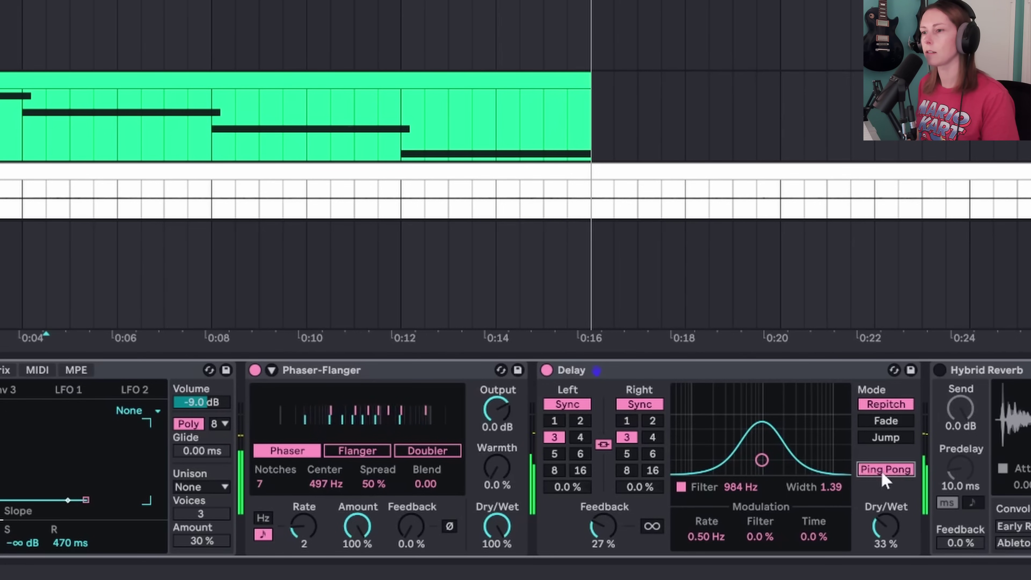
{"action": "left_click_drag", "start_coordinate": [759, 465], "coordinate": [764, 466]}
{"action": "key", "text": "space"}
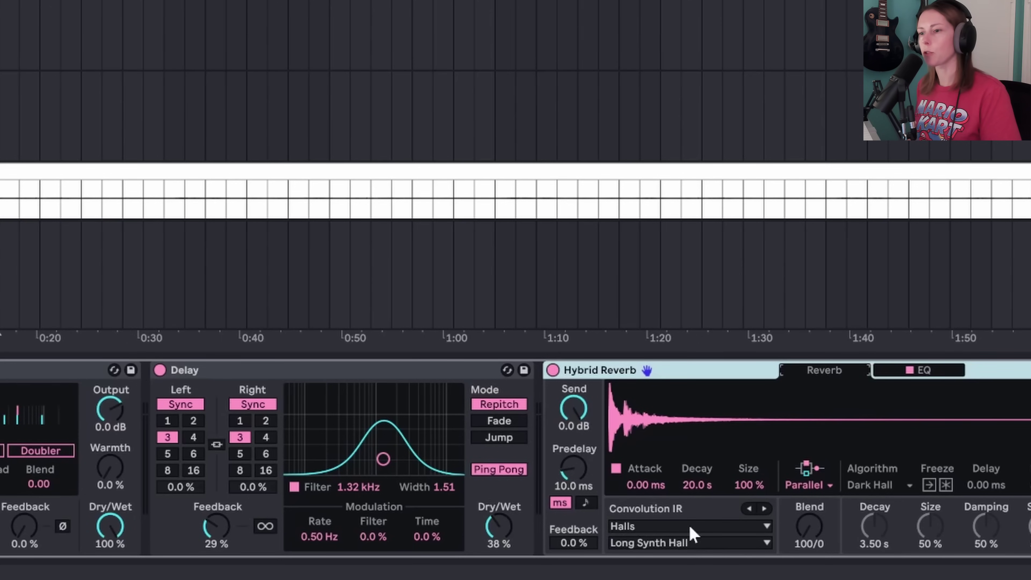
Review the convolution impulse response categories and the Blend setting in the Lead's Hybrid Reverb
{"action": "left_click", "coordinate": [698, 526]}
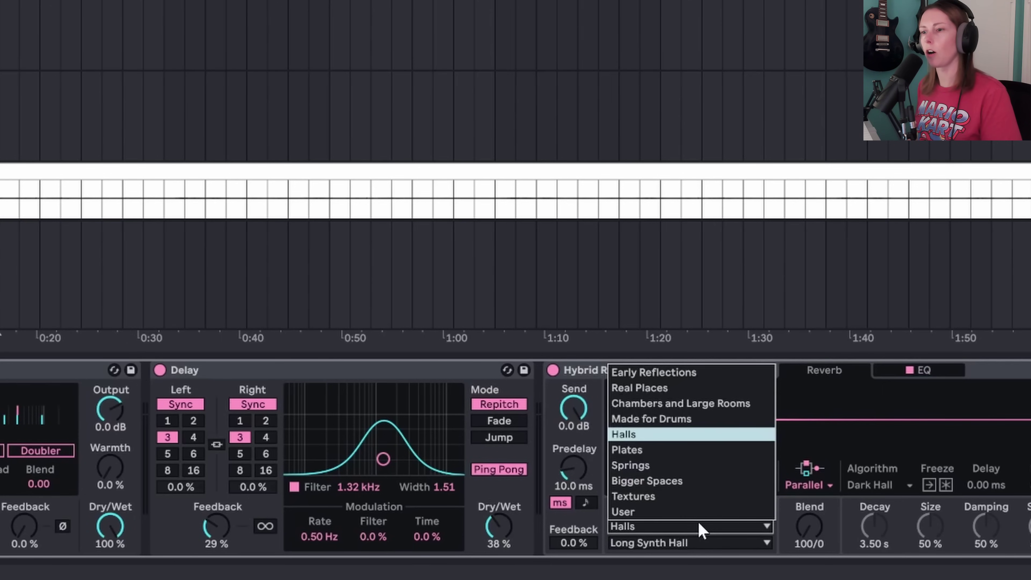
{"action": "left_click", "coordinate": [703, 527]}
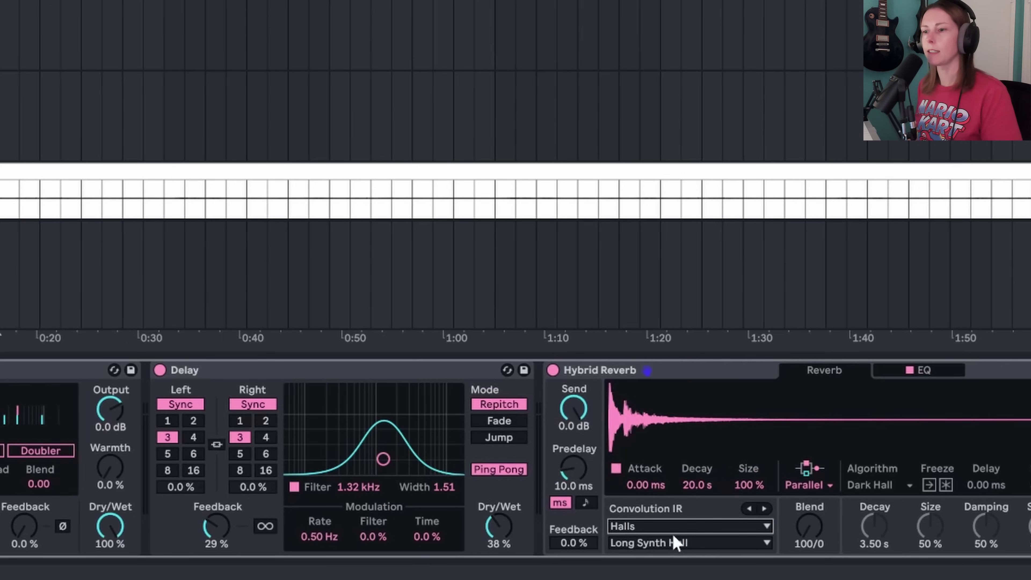
{"action": "left_click", "coordinate": [800, 543]}
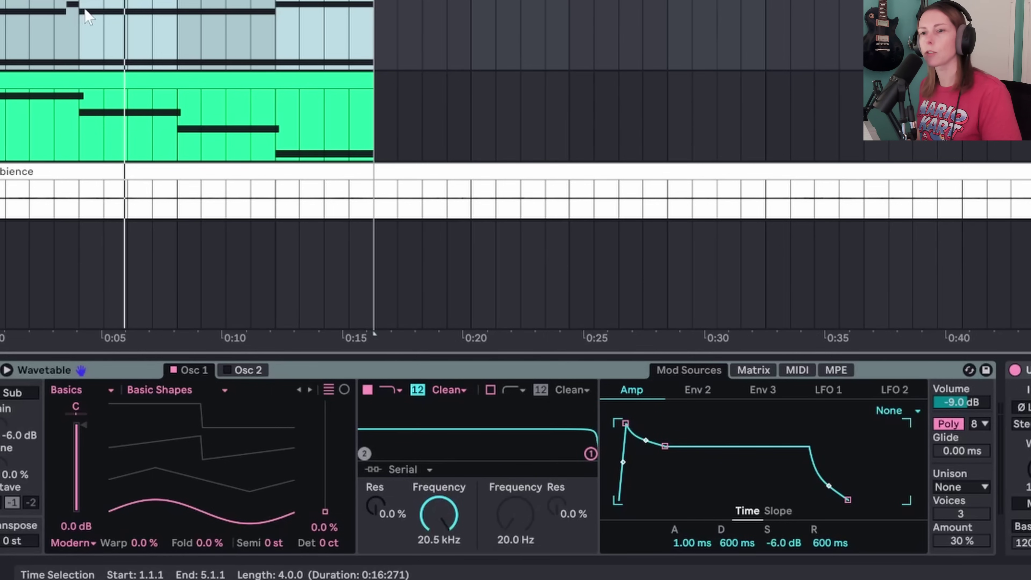
On the Pad's Wavetable, set oscillator 1's position to 50% and enable oscillator 2 at 57%
{"action": "left_click_drag", "start_coordinate": [195, 516], "coordinate": [196, 467]}
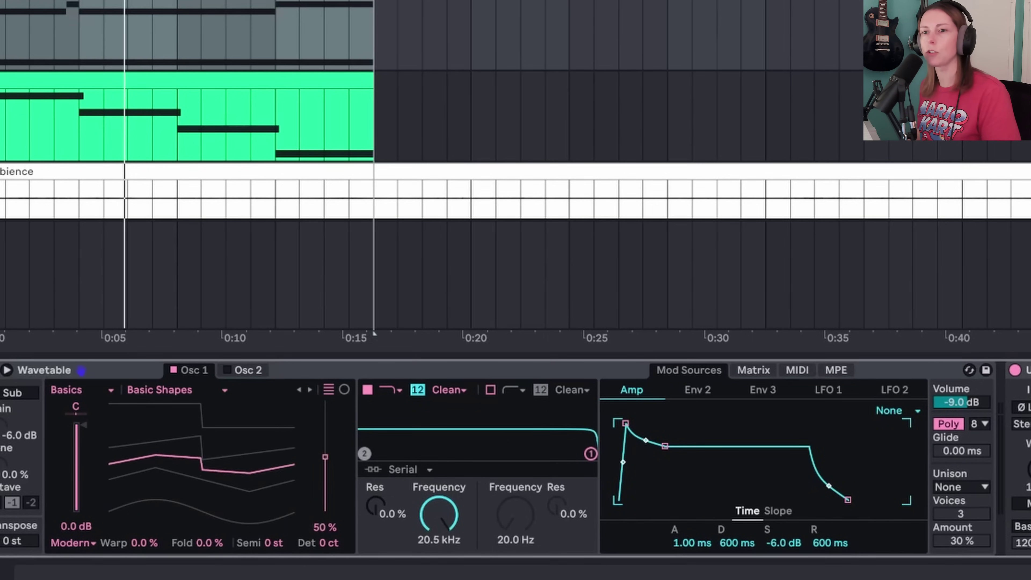
{"action": "left_click", "coordinate": [243, 375]}
{"action": "left_click_drag", "start_coordinate": [211, 494], "coordinate": [211, 440]}
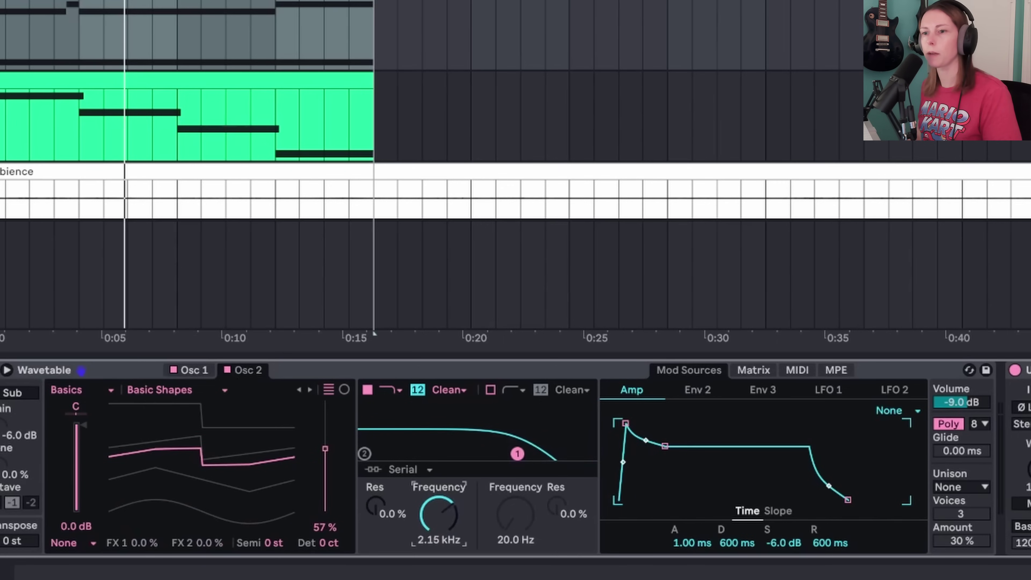
During playback, lower the Pad's low-pass filter to 676 Hz and raise the amp envelope's sustain to 0.0 dB with 420 ms decay
{"action": "key", "text": "space"}
{"action": "left_click_drag", "start_coordinate": [439, 514], "coordinate": [438, 528]}
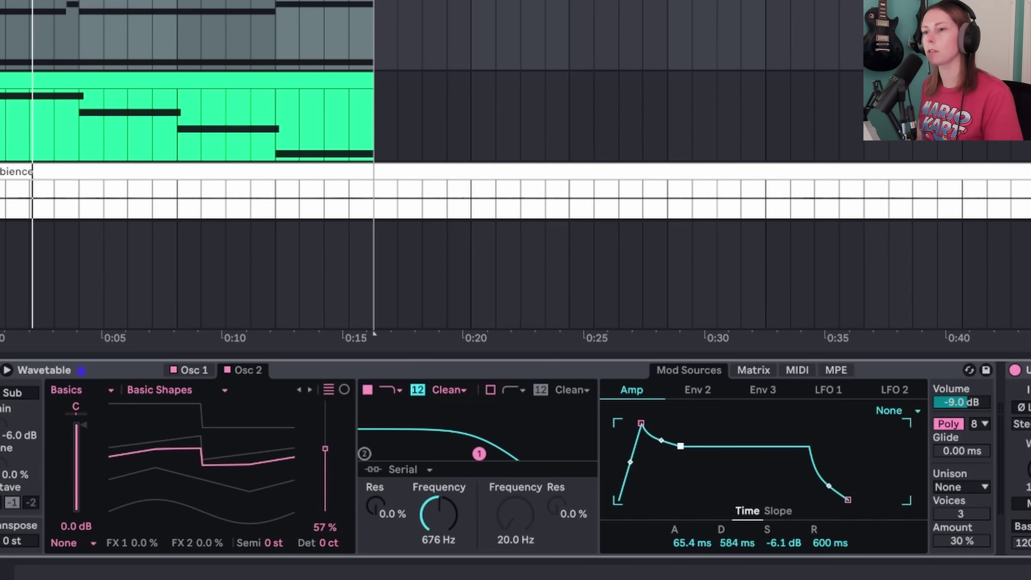
{"action": "left_click_drag", "start_coordinate": [680, 446], "coordinate": [678, 423]}
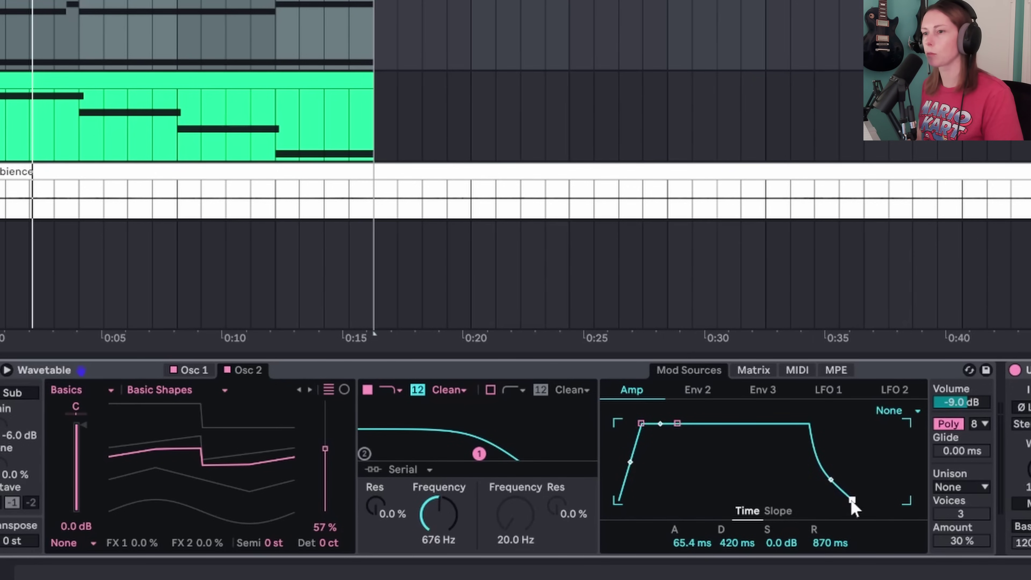
Set the Pad's amp envelope attack to 226 ms and switch its Erosion effect to Wide Noise mode
{"action": "left_click_drag", "start_coordinate": [645, 423], "coordinate": [646, 423]}
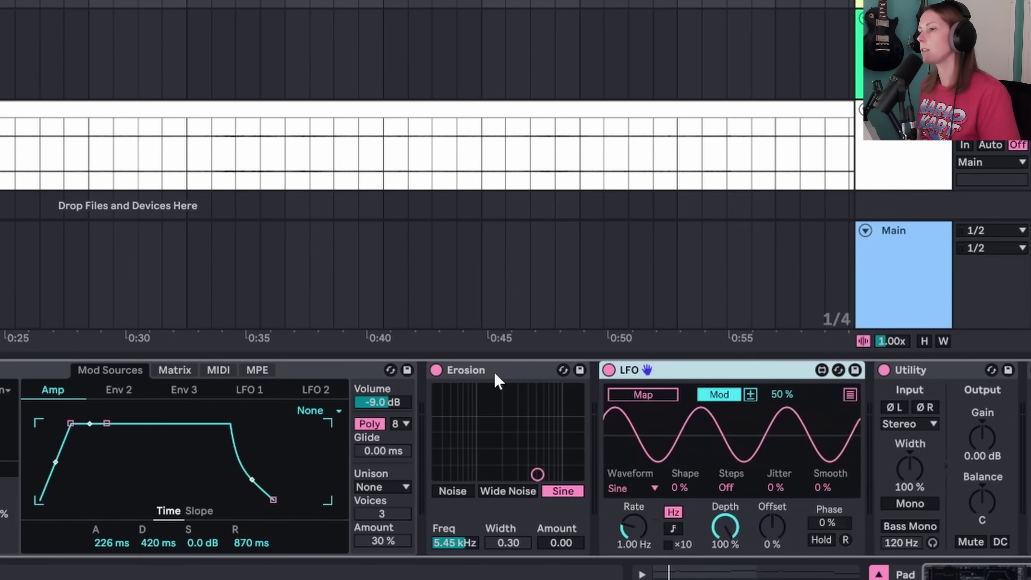
{"action": "left_click", "coordinate": [493, 375]}
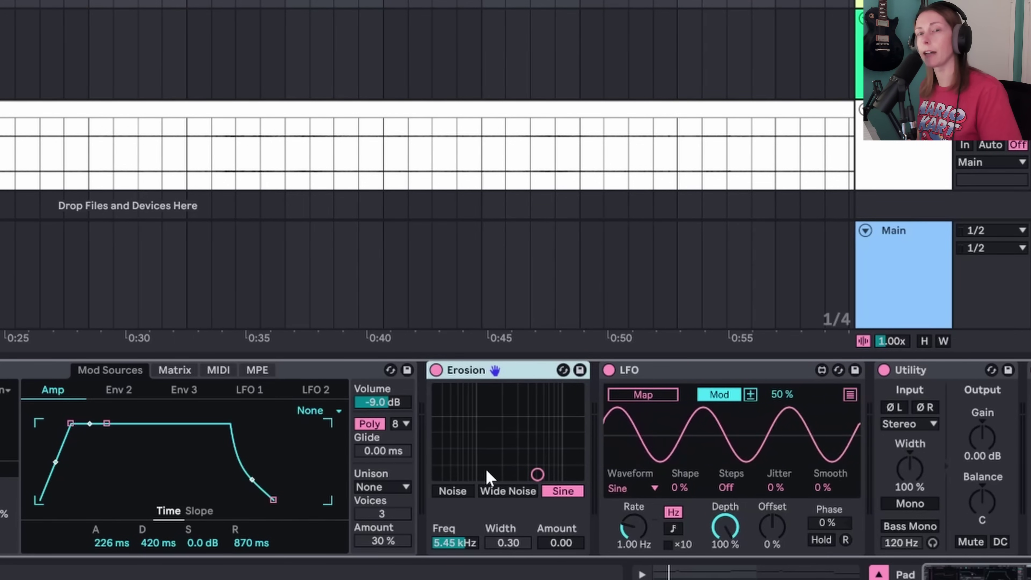
{"action": "left_click_drag", "start_coordinate": [534, 479], "coordinate": [530, 480]}
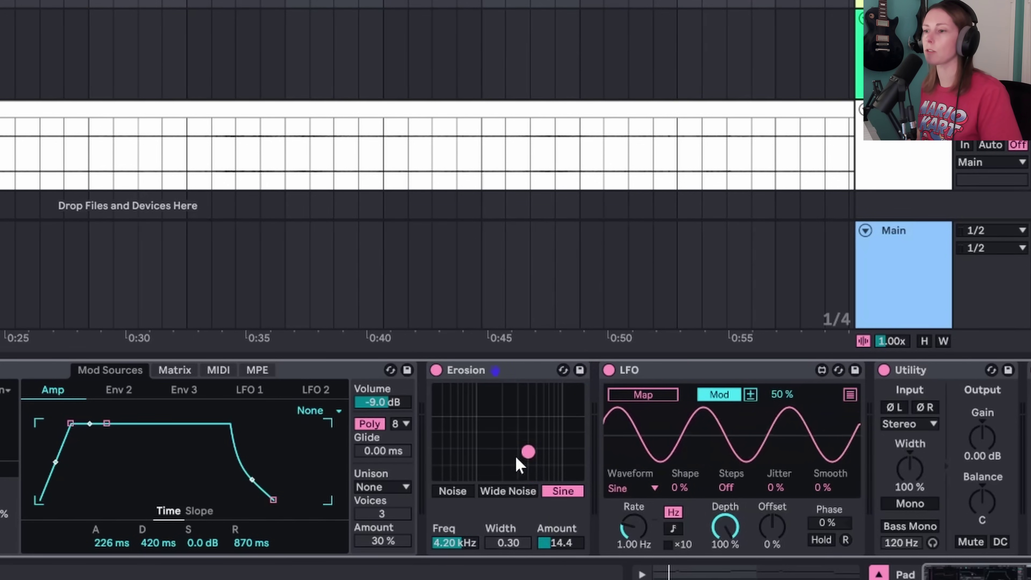
{"action": "left_click", "coordinate": [513, 497]}
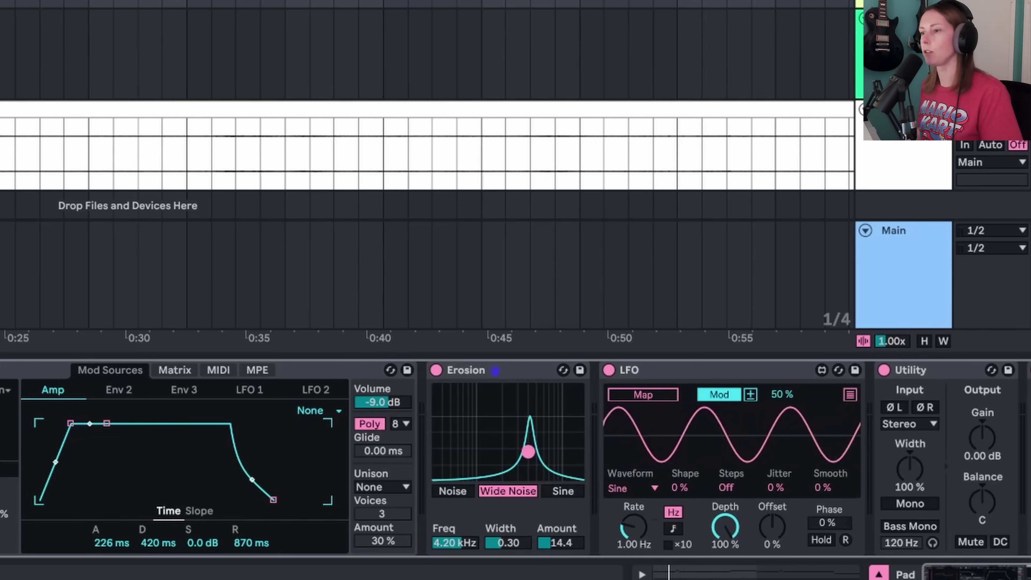
Tune the Pad's Erosion to 950 Hz frequency, 0.68 width and 40.7 amount while listening to playback
{"action": "left_click_drag", "start_coordinate": [528, 451], "coordinate": [489, 439]}
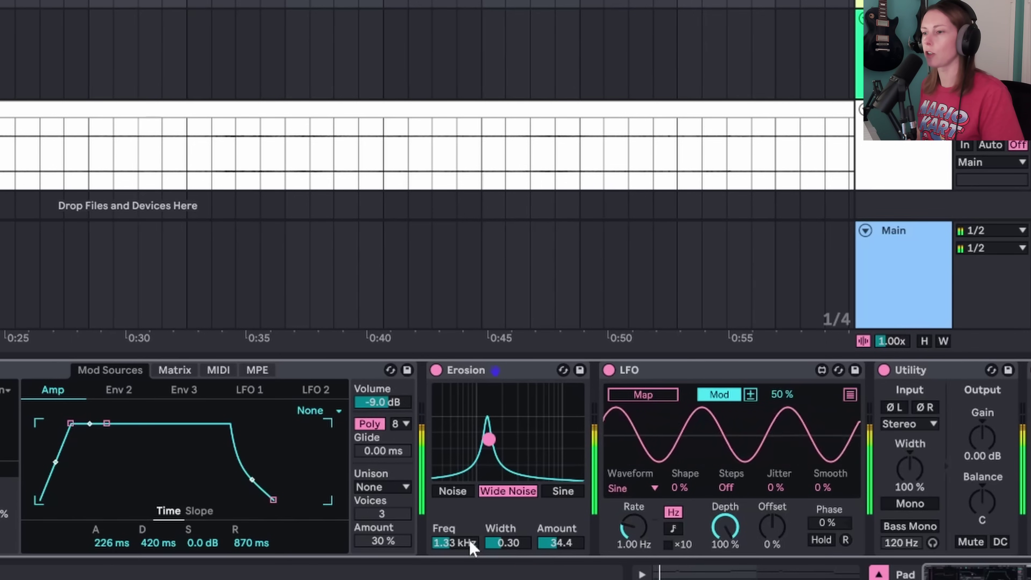
{"action": "left_click_drag", "start_coordinate": [470, 542], "coordinate": [470, 563]}
{"action": "mouse_move", "coordinate": [527, 546]}
{"action": "left_mouse_down"}
{"action": "mouse_move", "coordinate": [527, 507]}
{"action": "mouse_move", "coordinate": [527, 529]}
{"action": "left_mouse_up"}
{"action": "left_click_drag", "start_coordinate": [470, 441], "coordinate": [478, 438]}
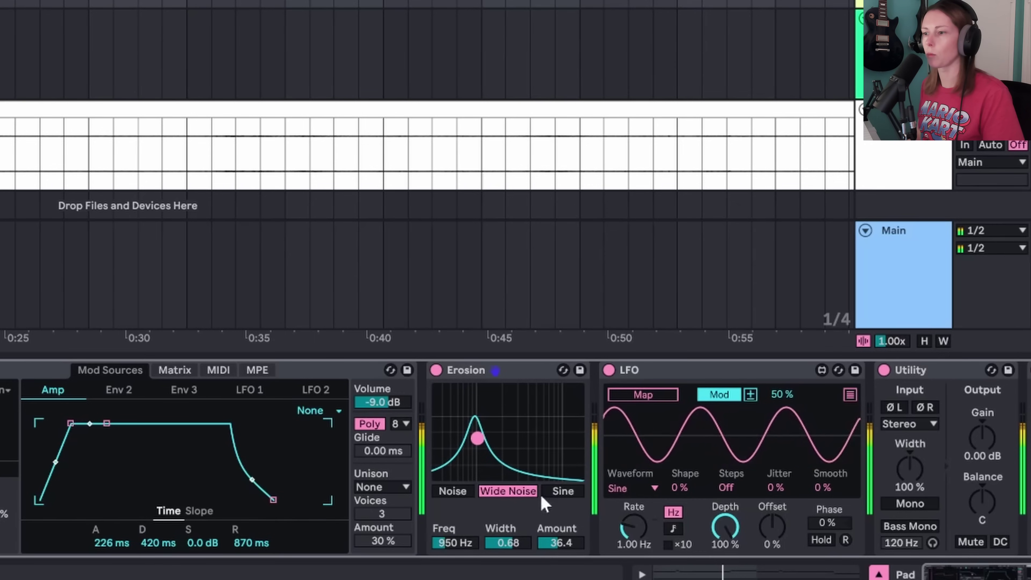
{"action": "mouse_move", "coordinate": [565, 542]}
{"action": "left_mouse_down"}
{"action": "mouse_move", "coordinate": [566, 496]}
{"action": "mouse_move", "coordinate": [566, 543]}
{"action": "left_mouse_up"}
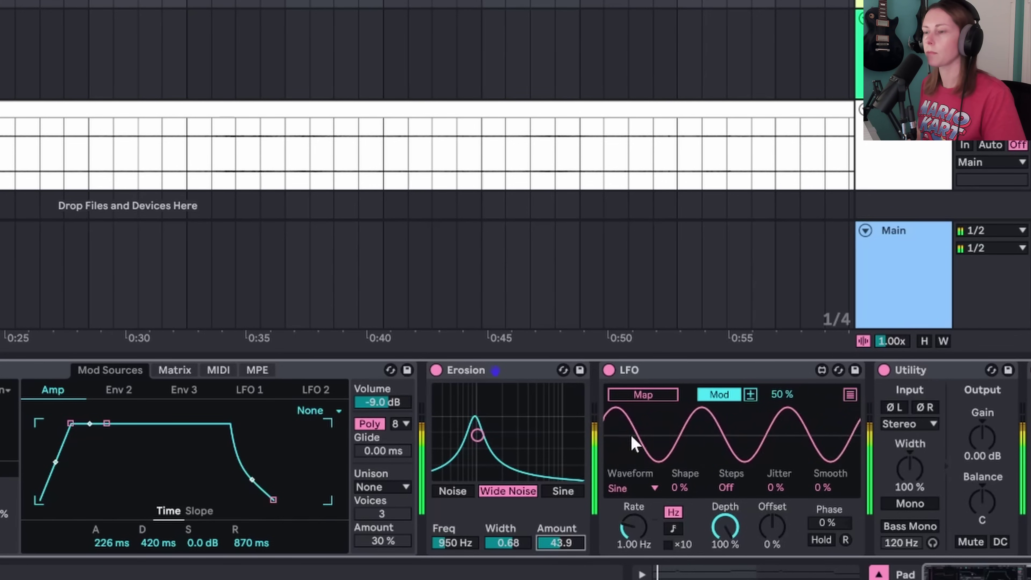
{"action": "left_click_drag", "start_coordinate": [478, 435], "coordinate": [478, 438]}
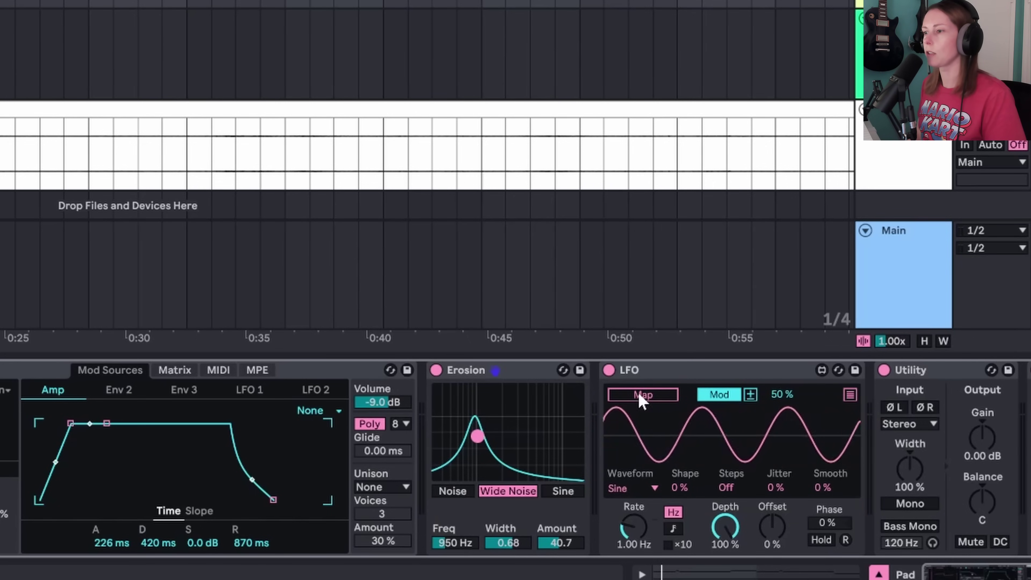
Map the Pad's LFO device to Erosion's frequency and amount
{"action": "left_click", "coordinate": [649, 396]}
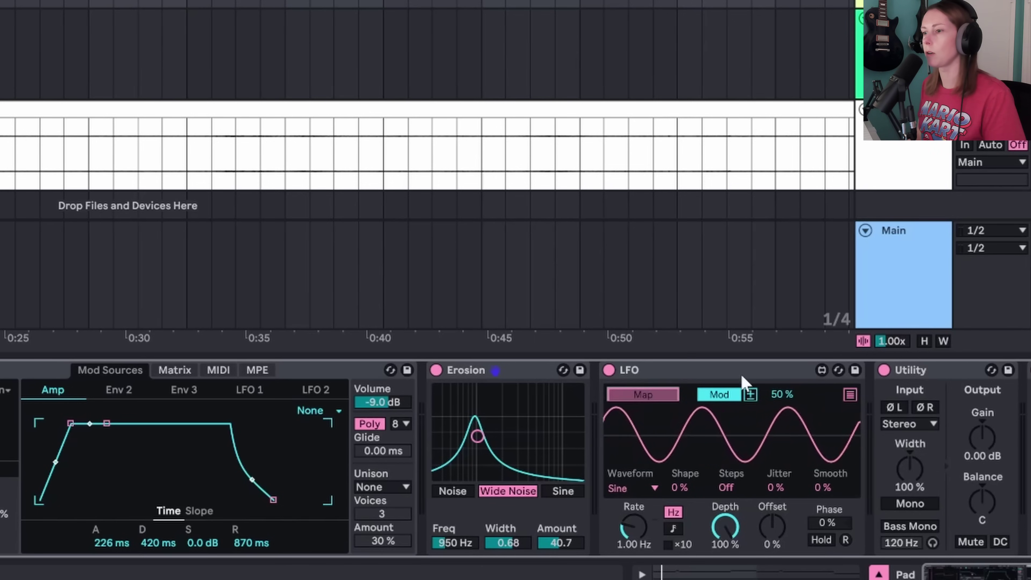
{"action": "left_click", "coordinate": [466, 544]}
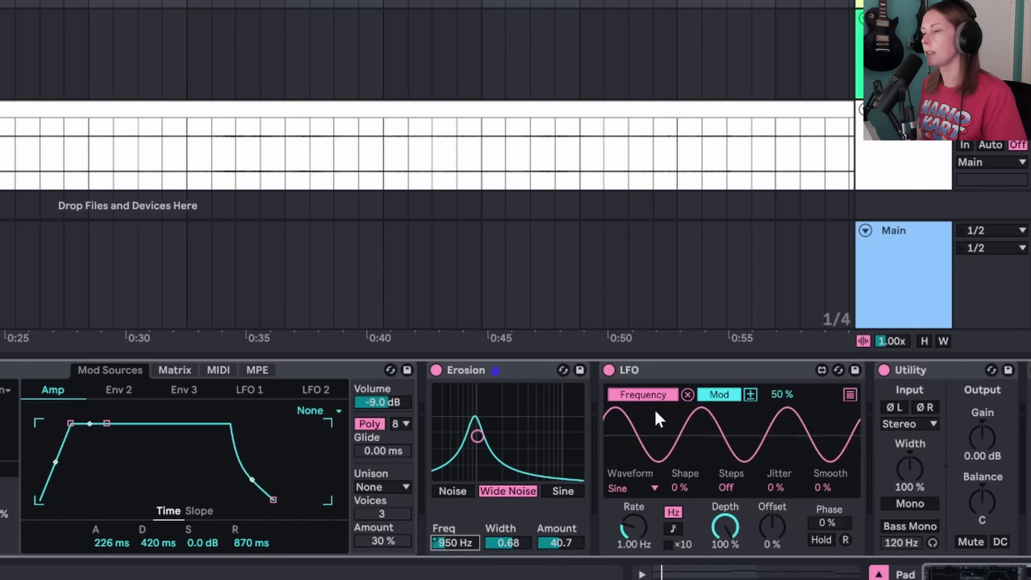
{"action": "left_click", "coordinate": [850, 396]}
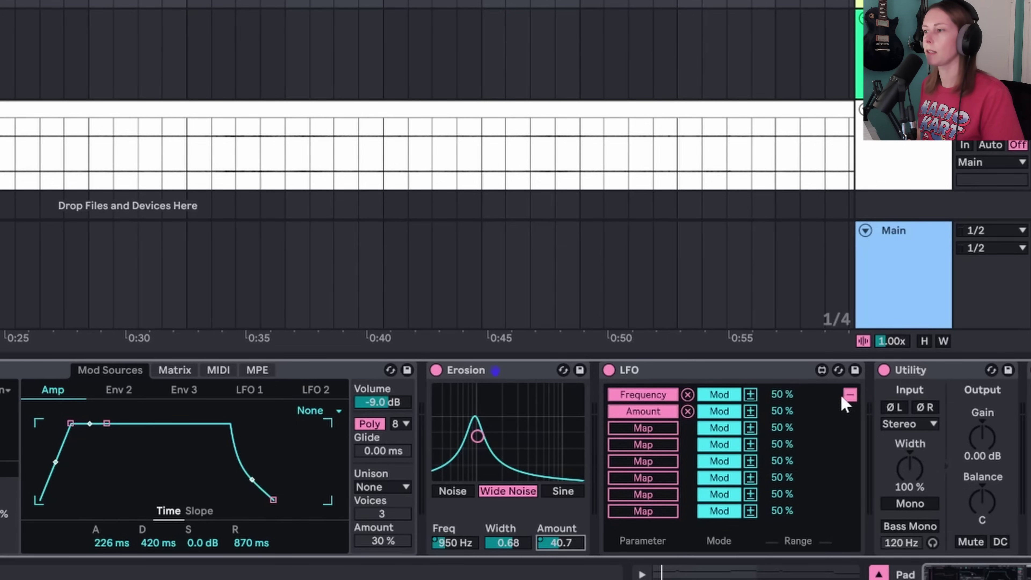
{"action": "left_click", "coordinate": [850, 395]}
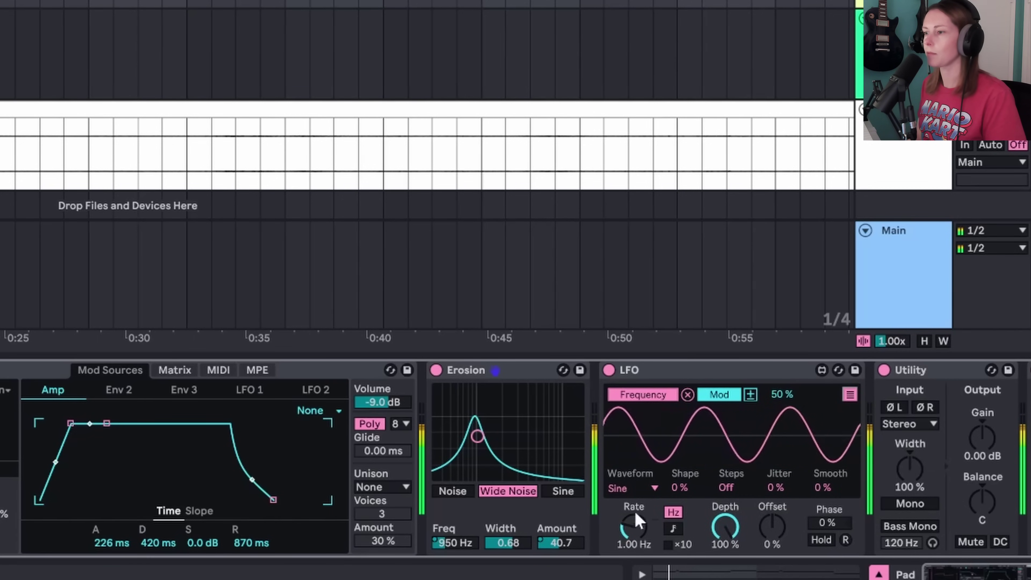
Slow the LFO to 0.28 Hz, use the Stray waveform, and set depth to 26% with 15% jitter
{"action": "left_click_drag", "start_coordinate": [635, 511], "coordinate": [635, 541]}
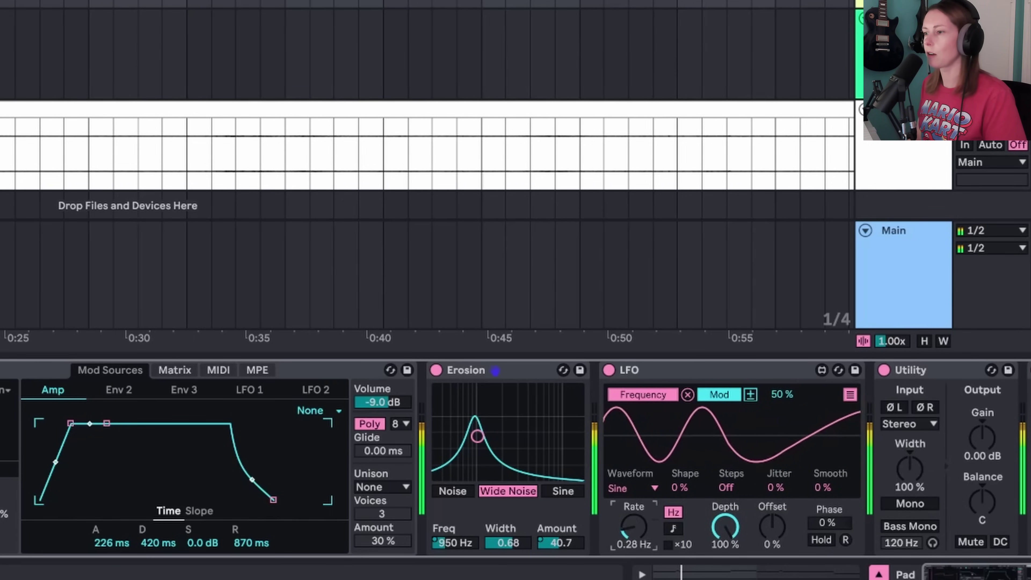
{"action": "left_click", "coordinate": [633, 491]}
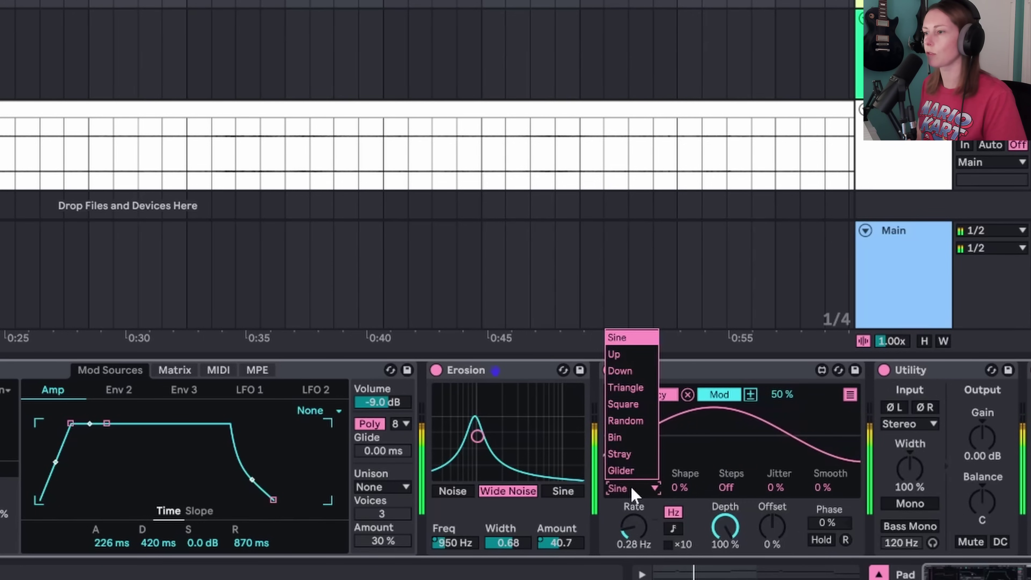
{"action": "left_click", "coordinate": [627, 458]}
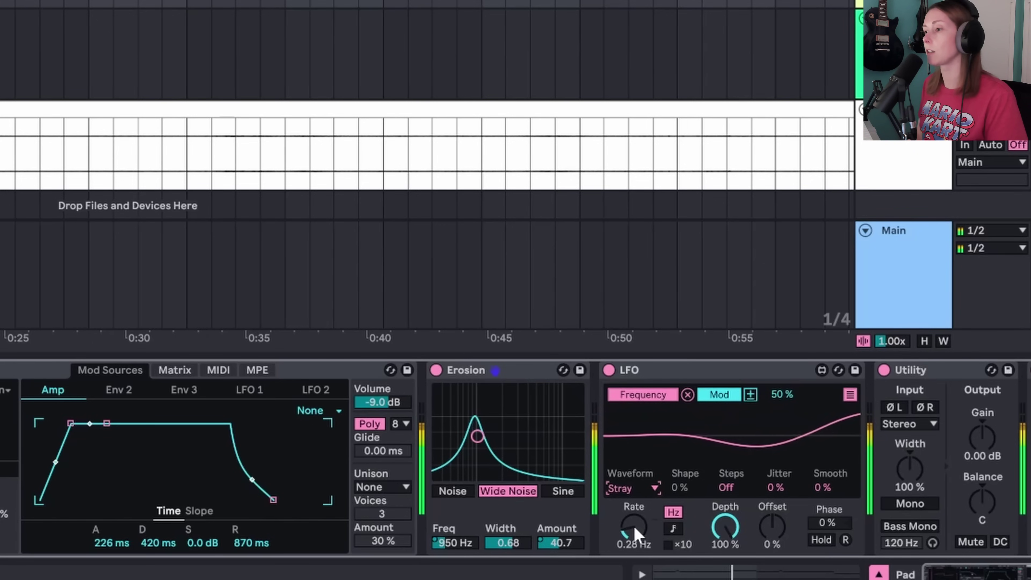
{"action": "left_click_drag", "start_coordinate": [725, 527], "coordinate": [725, 549]}
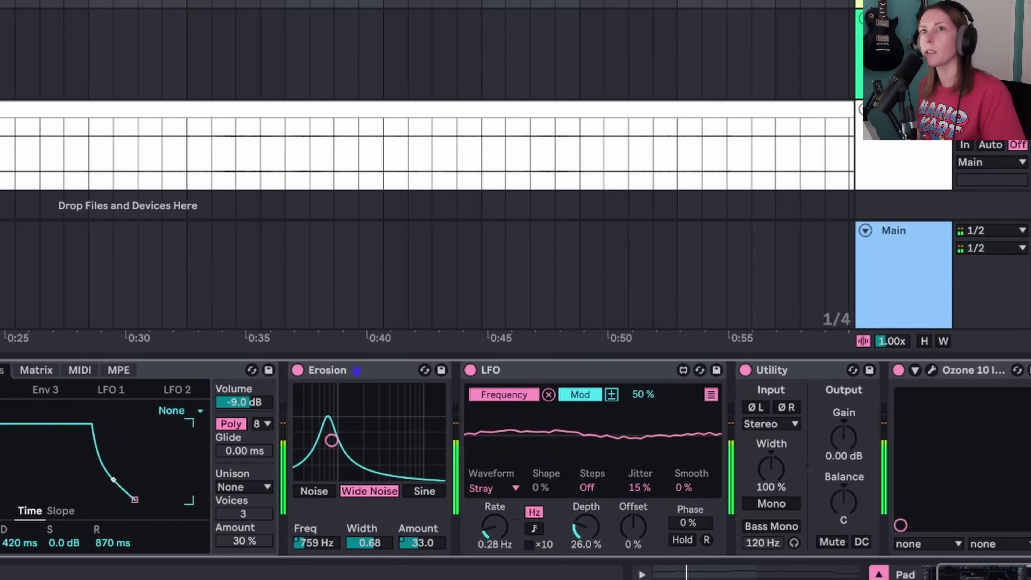
Add Auto Pan after the LFO with a tempo-synced 1/4 rate, 360° phase, triangle waveform and 39.7% amount
{"action": "scroll", "coordinate": [426, 163], "scroll_direction": "left", "scroll_amount": 10}
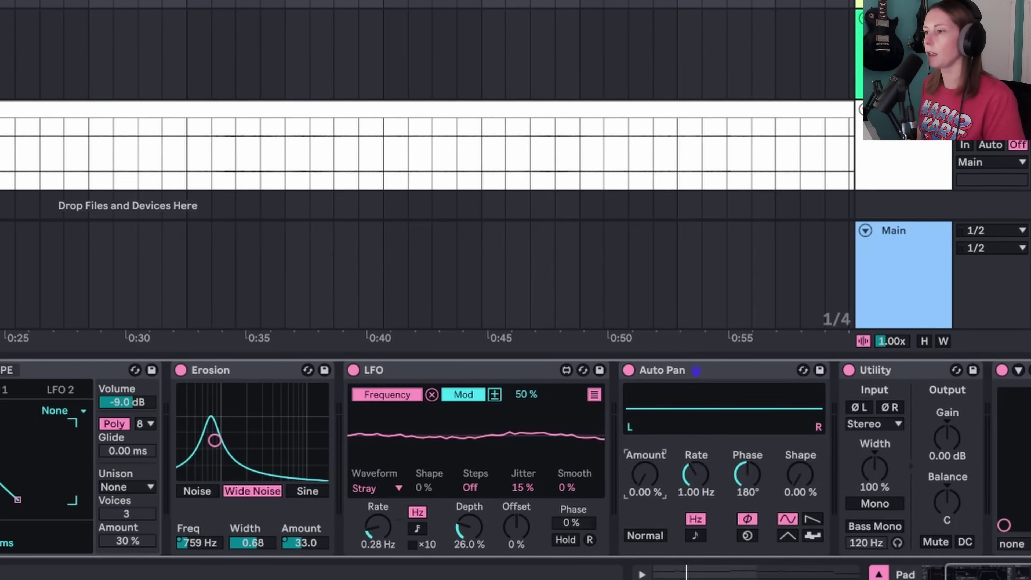
{"action": "left_click_drag", "start_coordinate": [644, 476], "coordinate": [644, 490]}
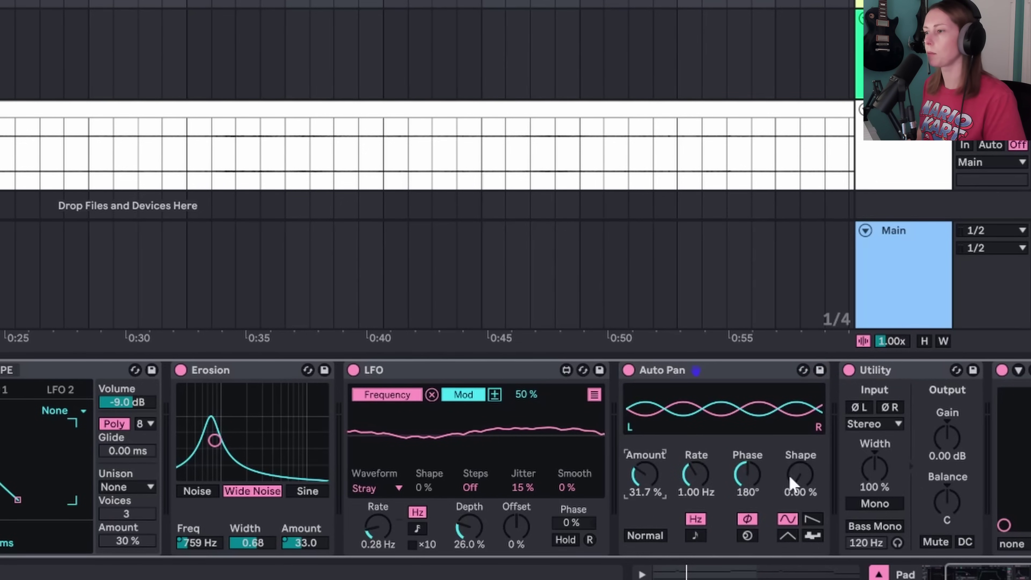
{"action": "left_click", "coordinate": [701, 537]}
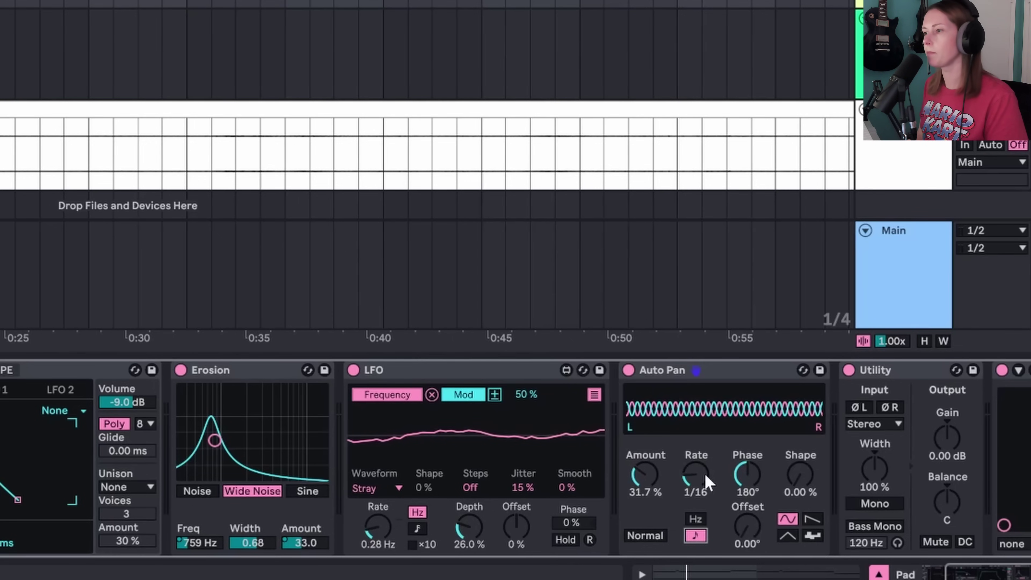
{"action": "left_click_drag", "start_coordinate": [705, 474], "coordinate": [705, 456]}
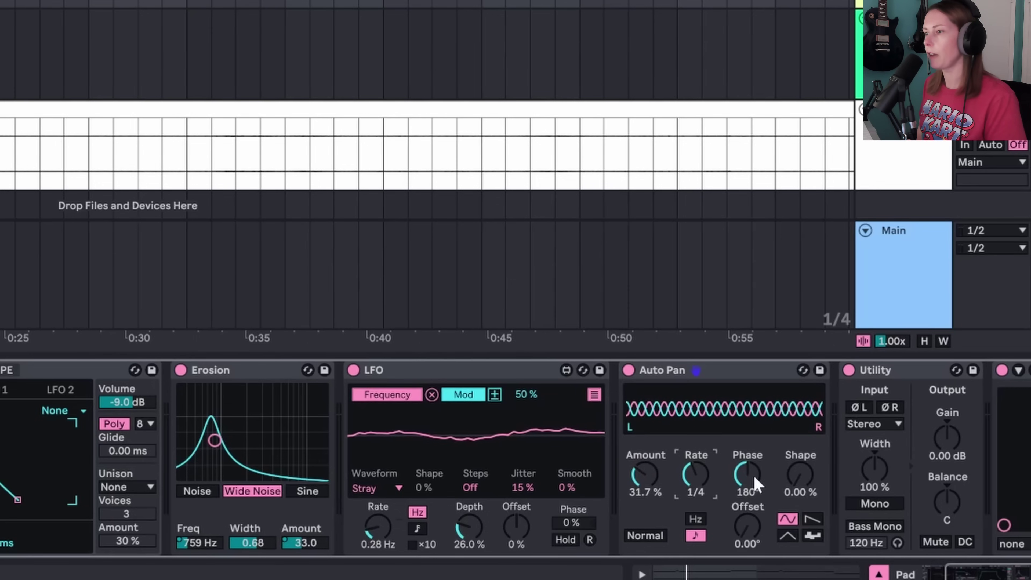
{"action": "mouse_move", "coordinate": [747, 474]}
{"action": "left_mouse_down"}
{"action": "mouse_move", "coordinate": [747, 461]}
{"action": "mouse_move", "coordinate": [748, 480]}
{"action": "left_mouse_up"}
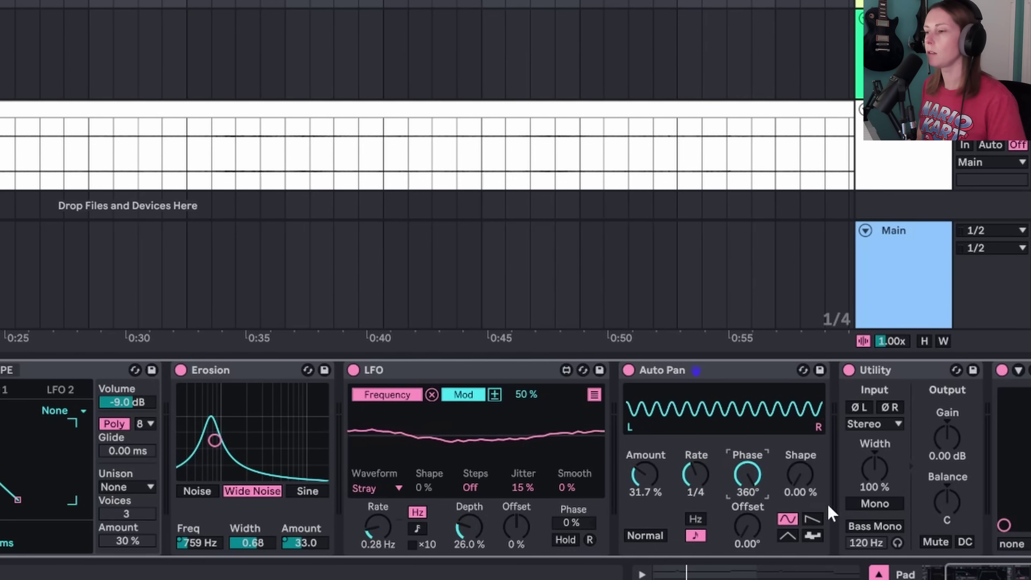
{"action": "left_click", "coordinate": [787, 536]}
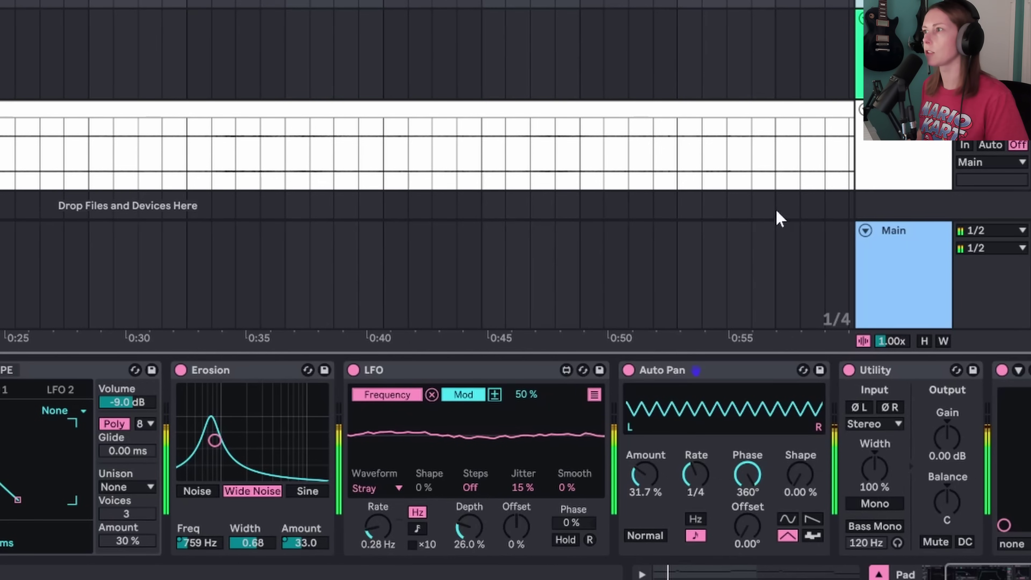
{"action": "left_click_drag", "start_coordinate": [656, 479], "coordinate": [656, 420]}
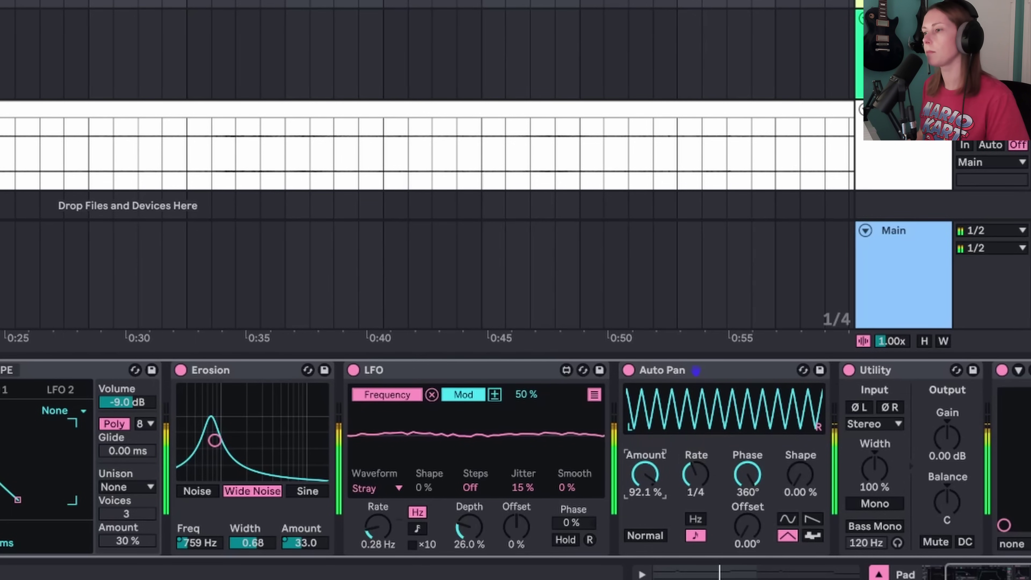
{"action": "left_click_drag", "start_coordinate": [646, 473], "coordinate": [645, 530]}
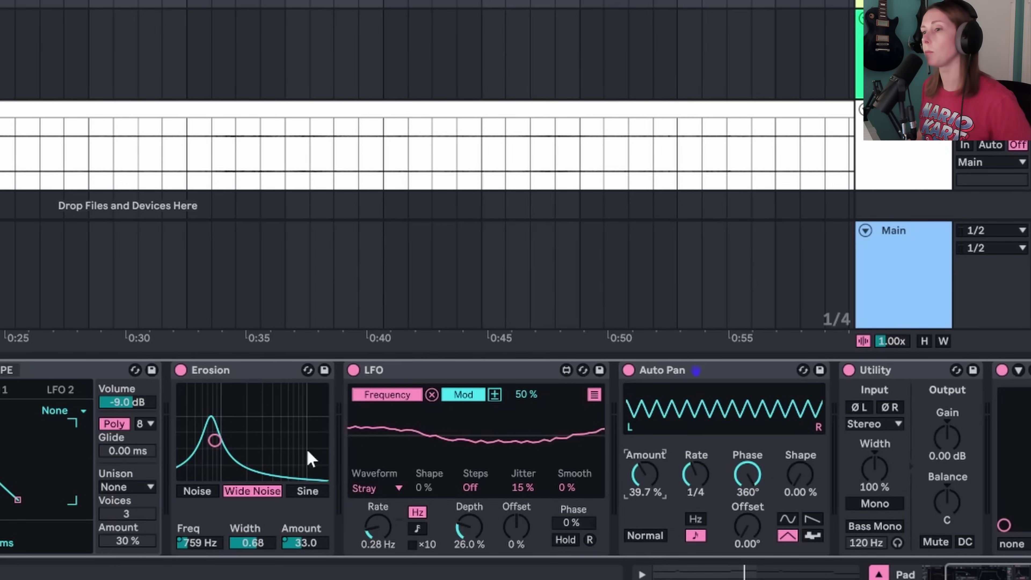
Map the LFO's third modulation slot to the Auto Pan amount and play the loop
{"action": "left_click", "coordinate": [594, 395]}
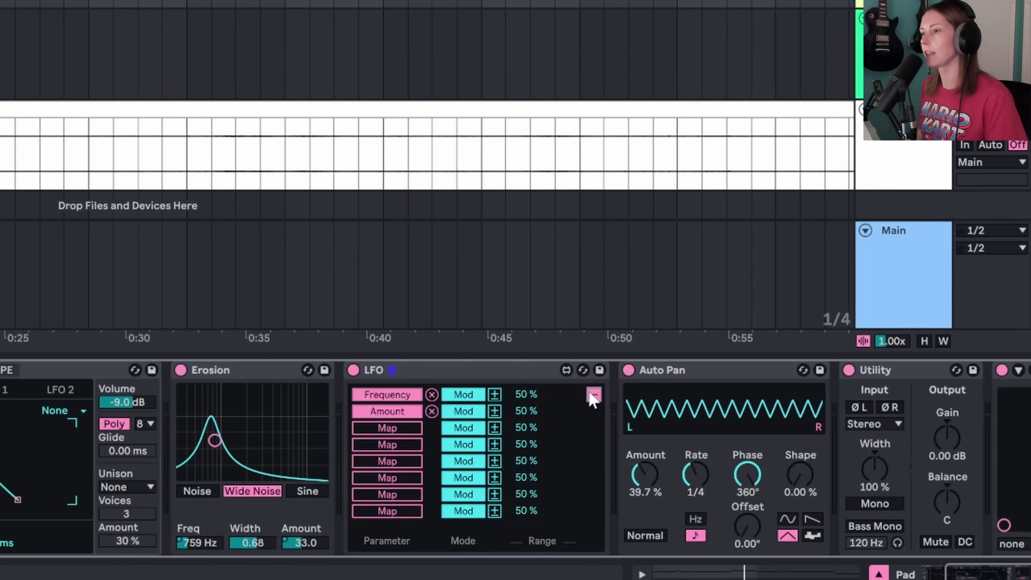
{"action": "left_click", "coordinate": [406, 428]}
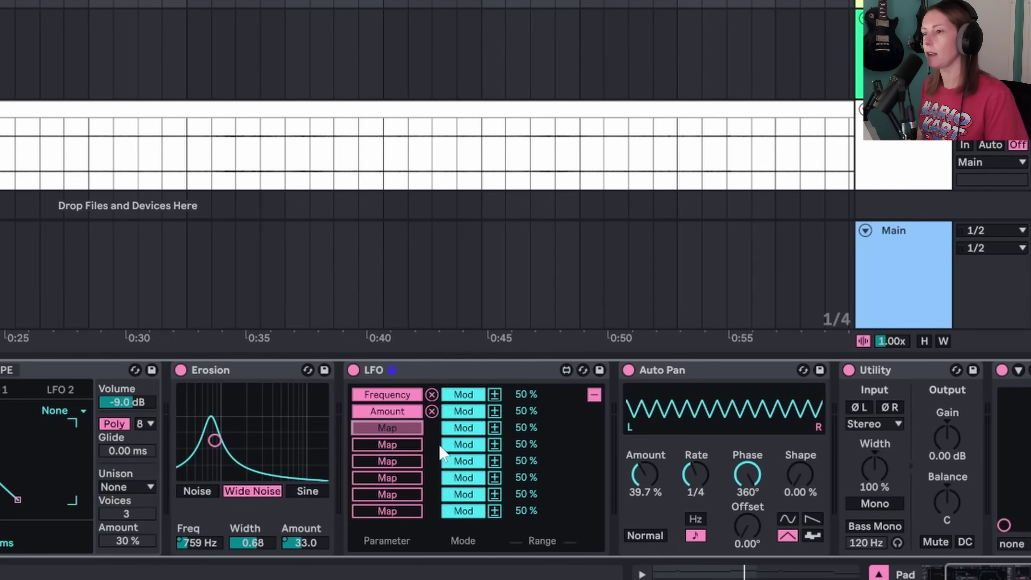
{"action": "left_click", "coordinate": [647, 469]}
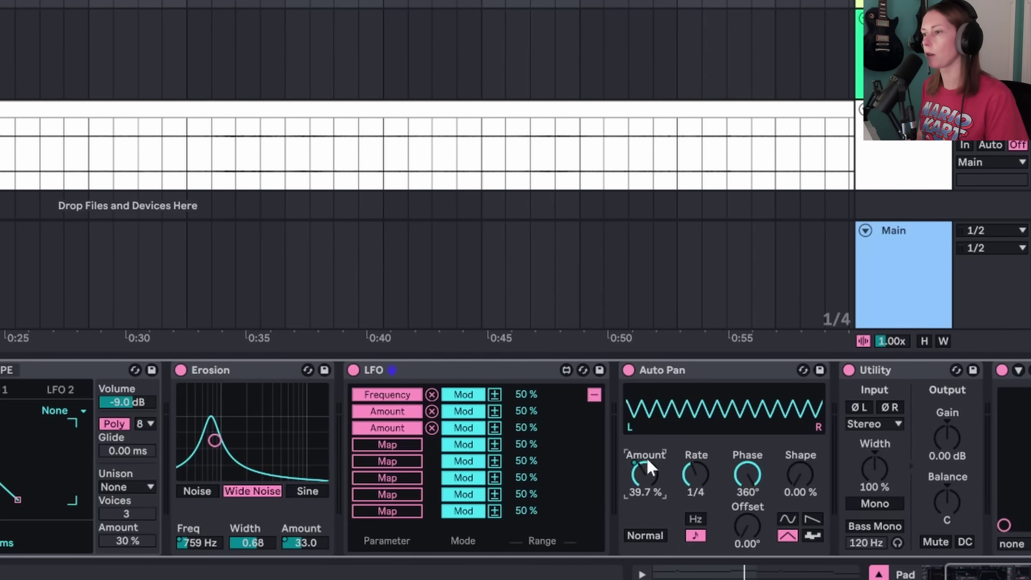
{"action": "key", "text": "space"}
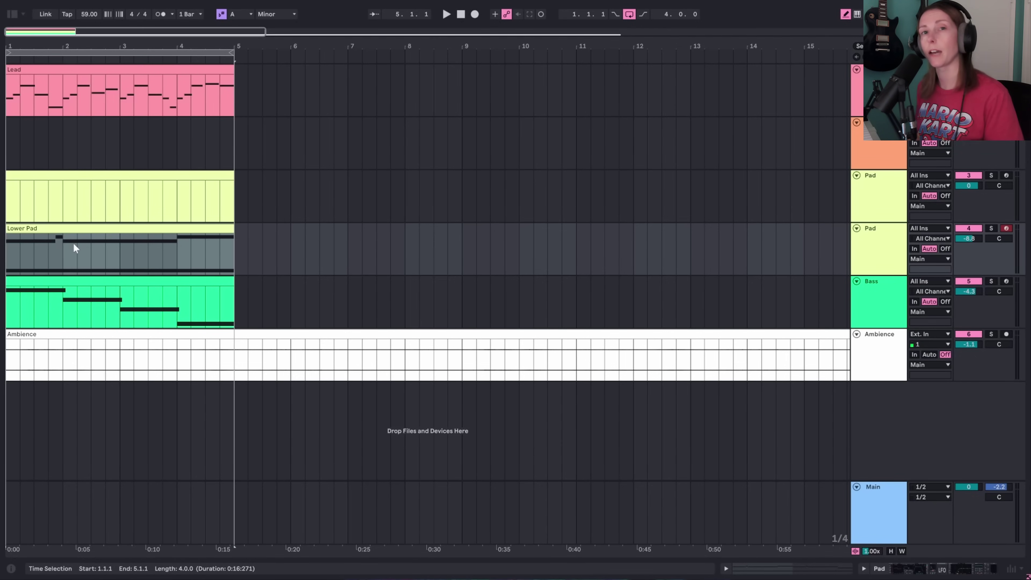
In the upper Pad clip, draw one-bar chords of A3 and C4 in bar 1 and G3 and B3 in bar 2
{"action": "double_click", "coordinate": [59, 179]}
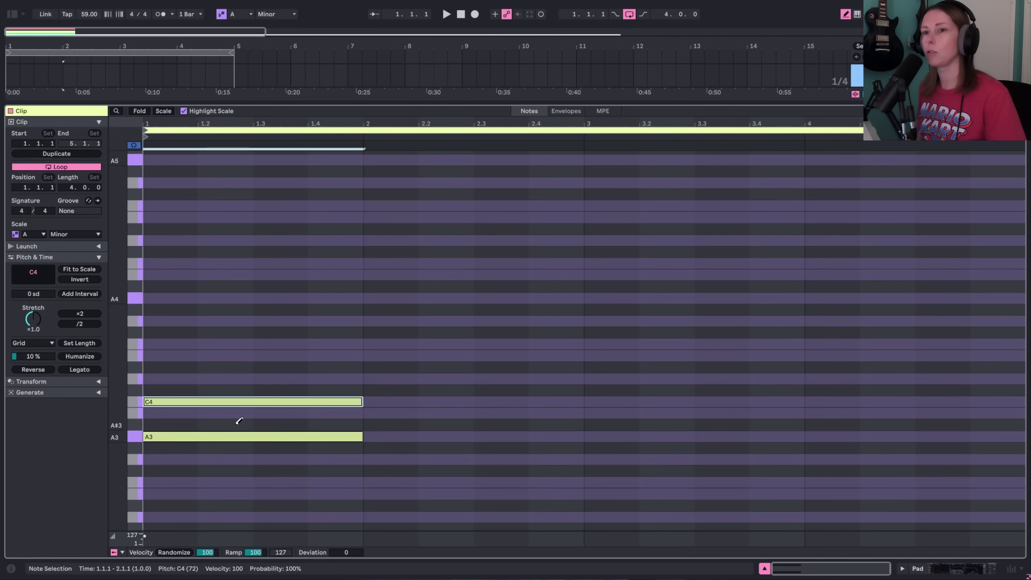
{"action": "scroll", "coordinate": [337, 417], "scroll_direction": "down", "scroll_amount": 3}
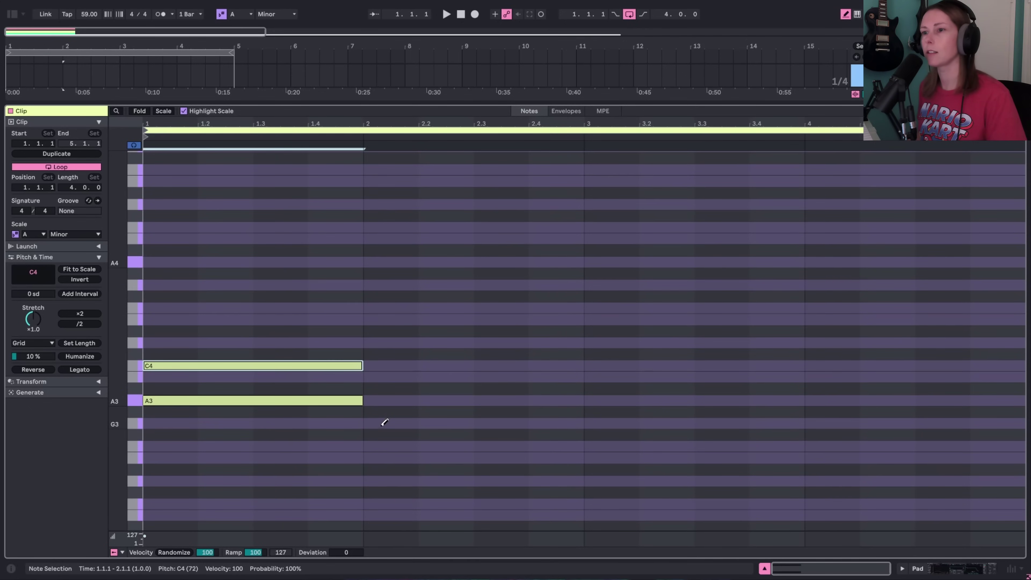
{"action": "left_click", "coordinate": [384, 423]}
{"action": "left_click", "coordinate": [383, 376]}
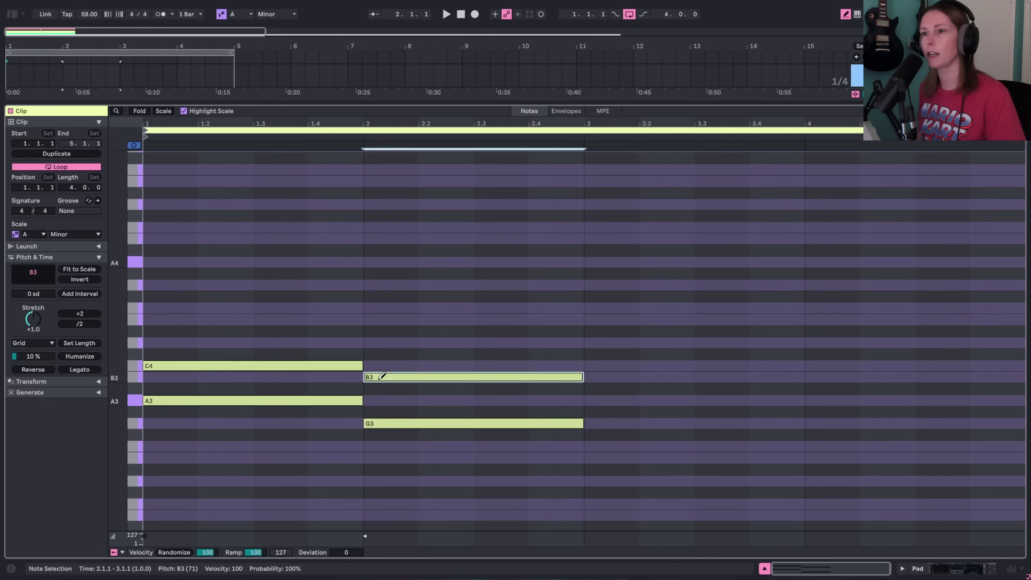
Complete the upper Pad clip with one-bar chords of A3 and C4 in bar 3 and D3 and F3 in bar 4
{"action": "scroll", "coordinate": [629, 435], "scroll_direction": "down", "scroll_amount": 2}
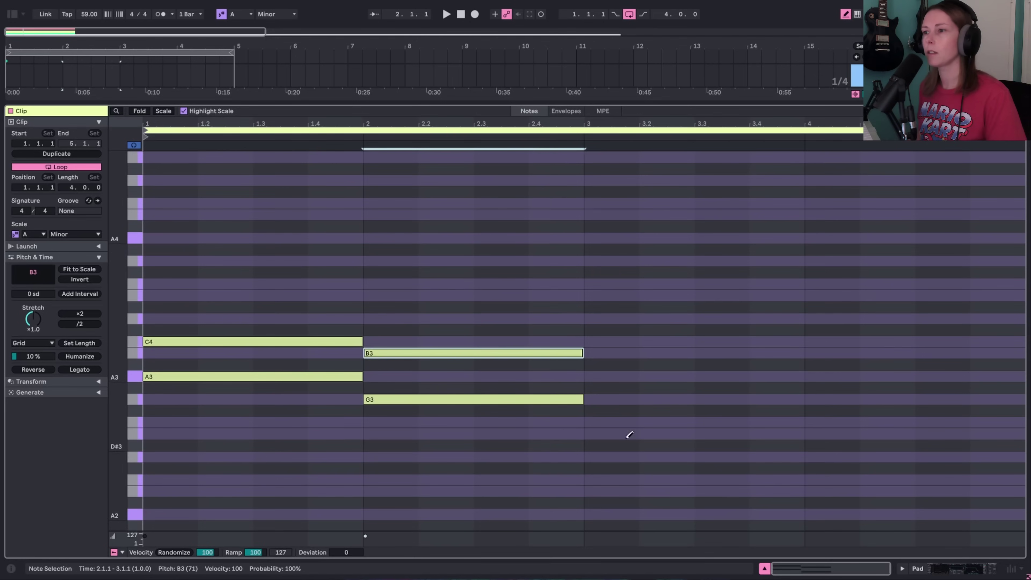
{"action": "left_click", "coordinate": [615, 377]}
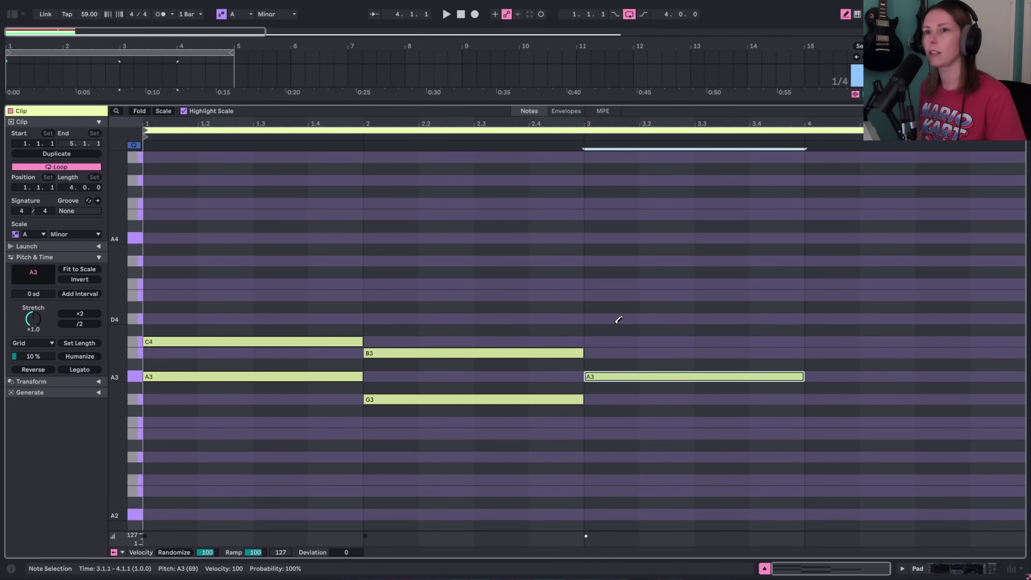
{"action": "left_click", "coordinate": [618, 342]}
{"action": "scroll", "coordinate": [868, 405], "scroll_direction": "down", "scroll_amount": 2}
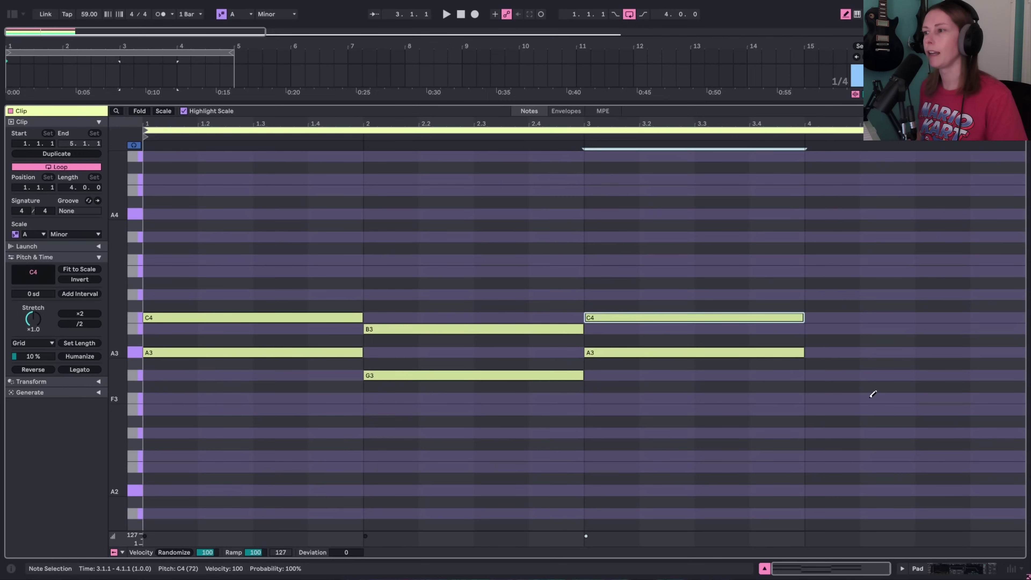
{"action": "left_click", "coordinate": [825, 431]}
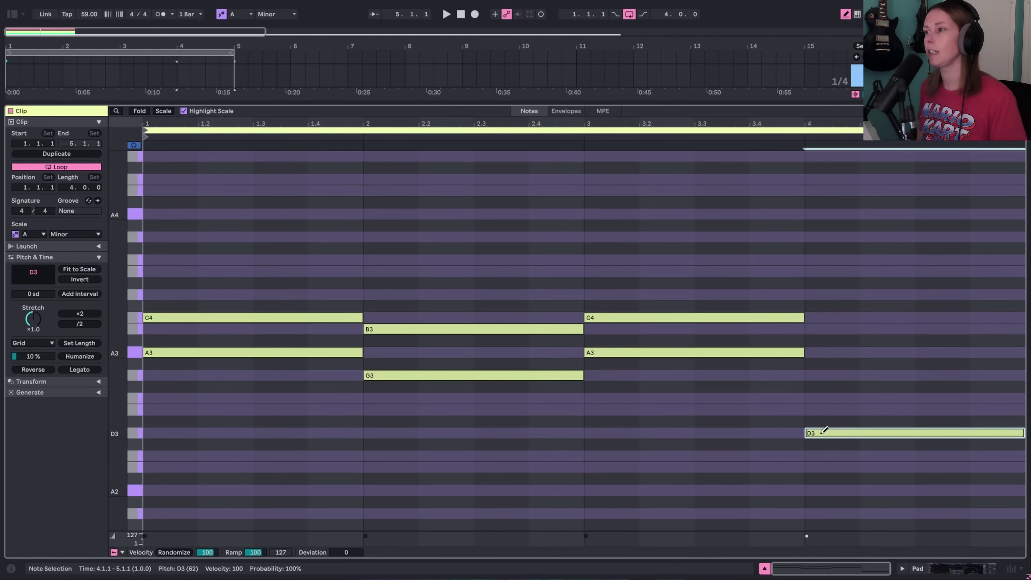
{"action": "left_click", "coordinate": [819, 396]}
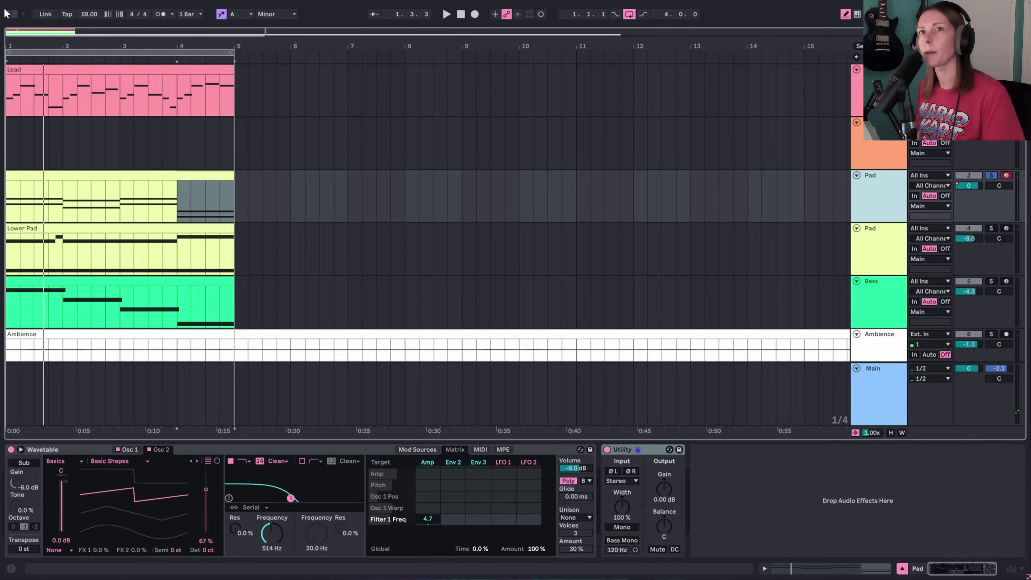
Find the Saturator effect and insert it between Wavetable and Utility on the upper Pad track
{"action": "left_click", "coordinate": [10, 14]}
{"action": "key", "text": "ctrl+f"}
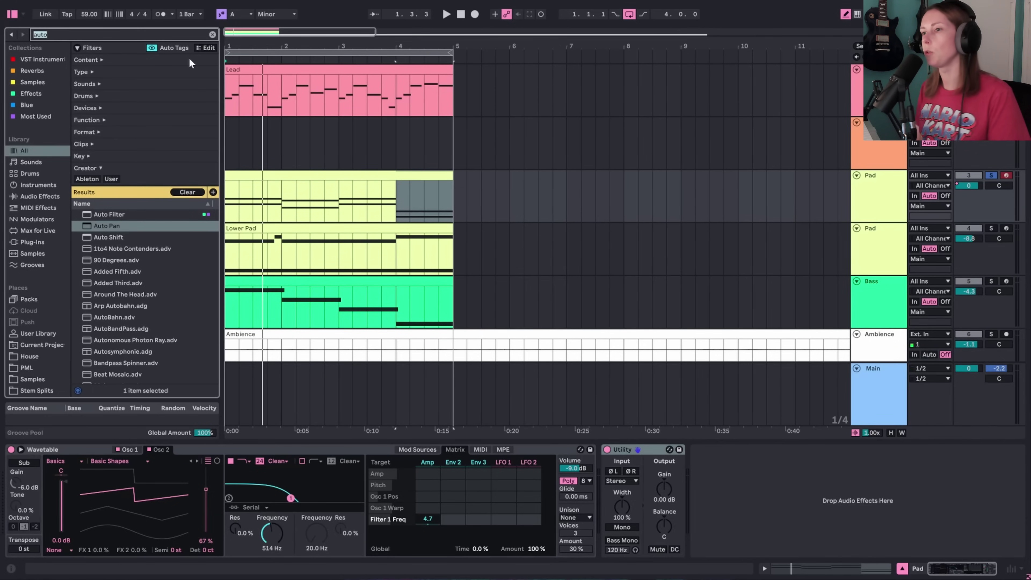
{"action": "type", "text": "SATUR"}
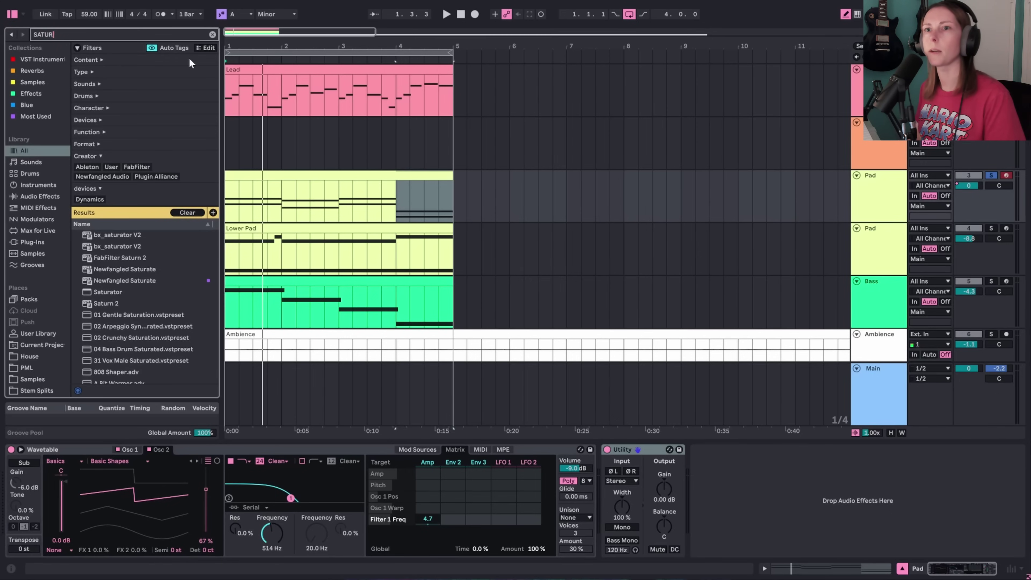
{"action": "double_click", "coordinate": [125, 293]}
{"action": "left_click_drag", "start_coordinate": [784, 454], "coordinate": [617, 457]}
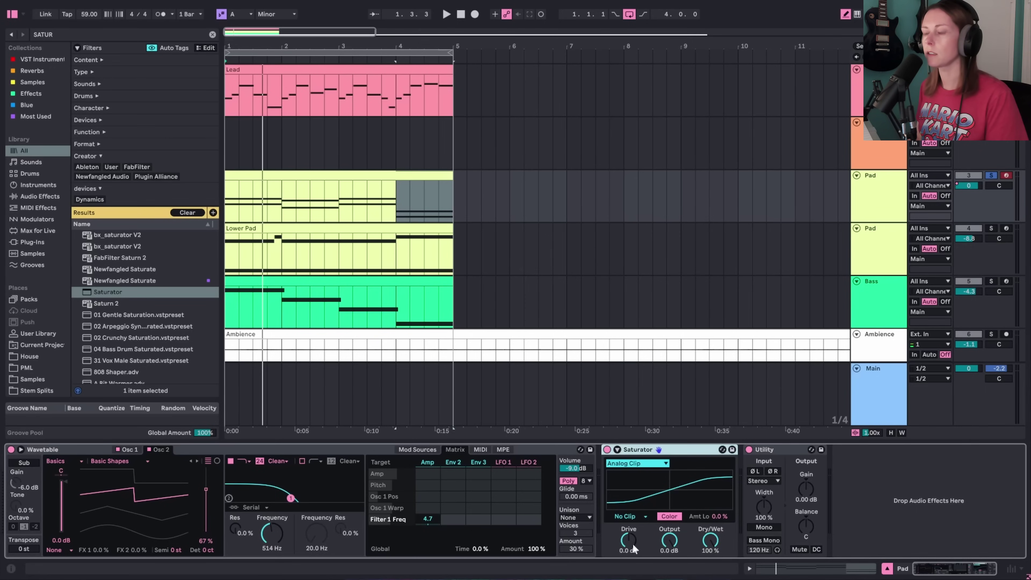
Set the Saturator's Drive to 1 dB and play the loop
{"action": "left_click", "coordinate": [628, 549]}
{"action": "type", "text": "1"}
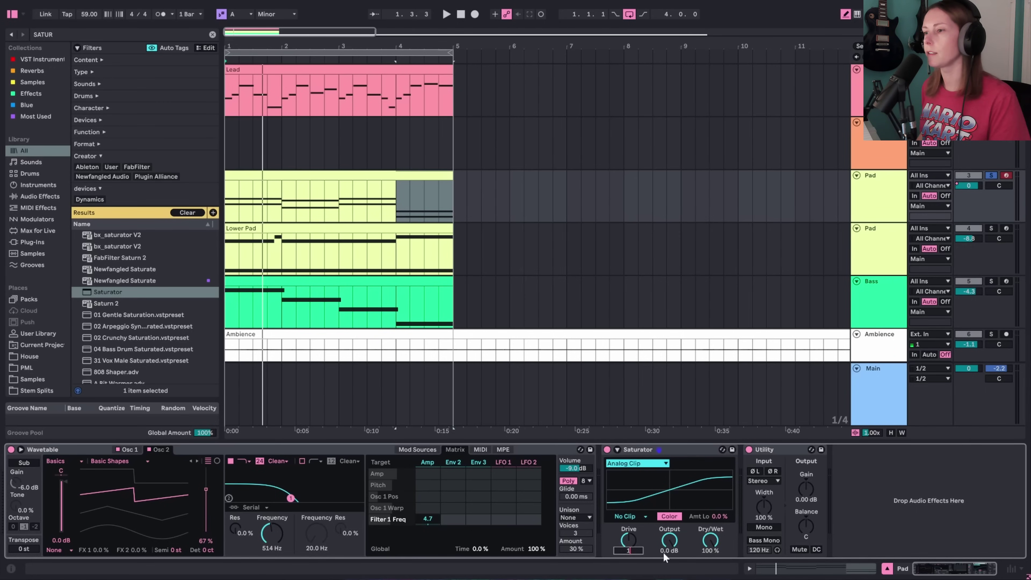
{"action": "key", "text": "Return"}
{"action": "key", "text": "space"}
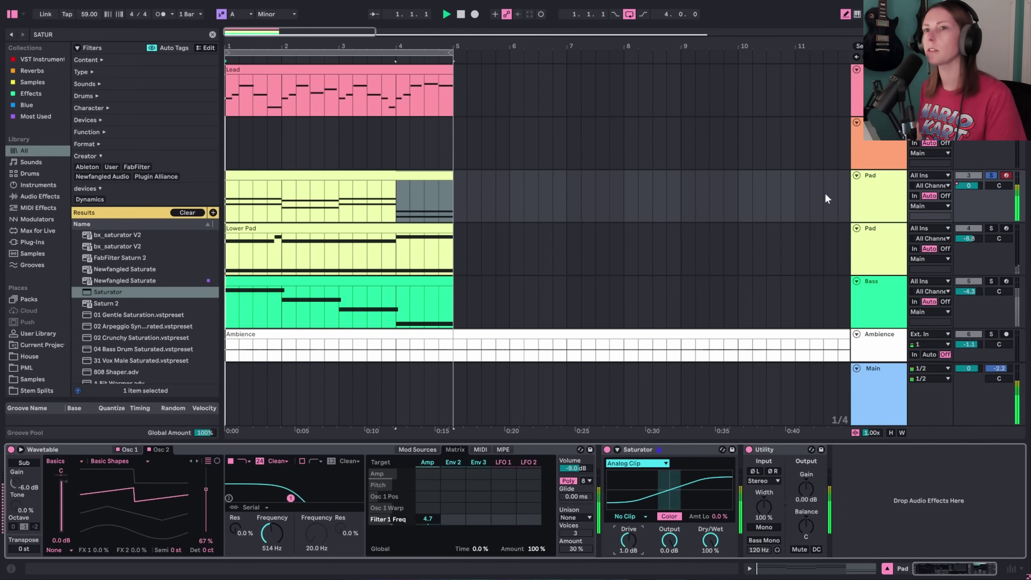
Find EQ Eight and place it between Saturator and Utility on the upper Pad track
{"action": "left_click", "coordinate": [98, 34]}
{"action": "key", "text": "BackSpace"}
{"action": "key", "text": "BackSpace"}
{"action": "key", "text": "BackSpace"}
{"action": "key", "text": "BackSpace"}
{"action": "key", "text": "BackSpace"}
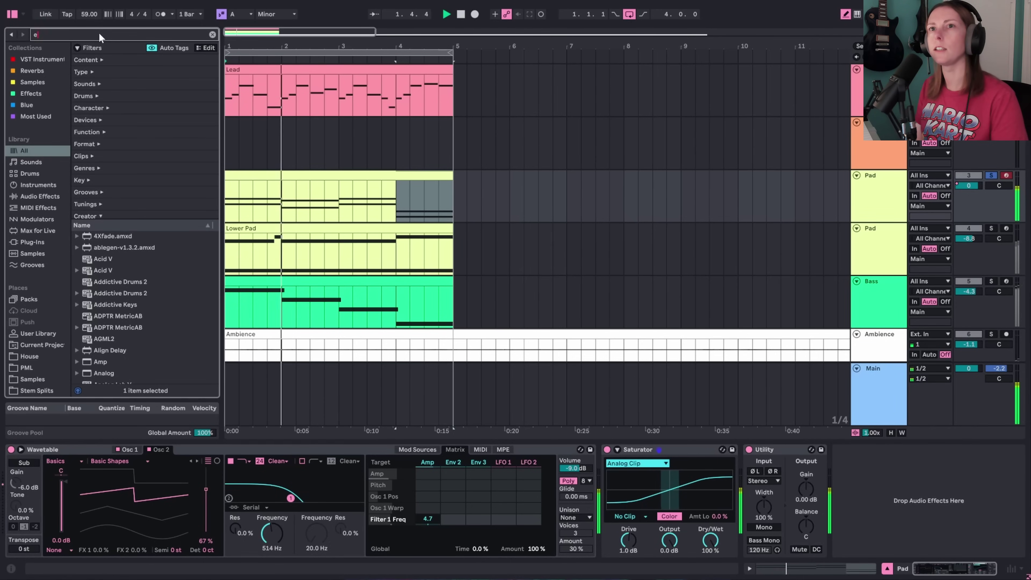
{"action": "type", "text": "eq"}
{"action": "double_click", "coordinate": [128, 279]}
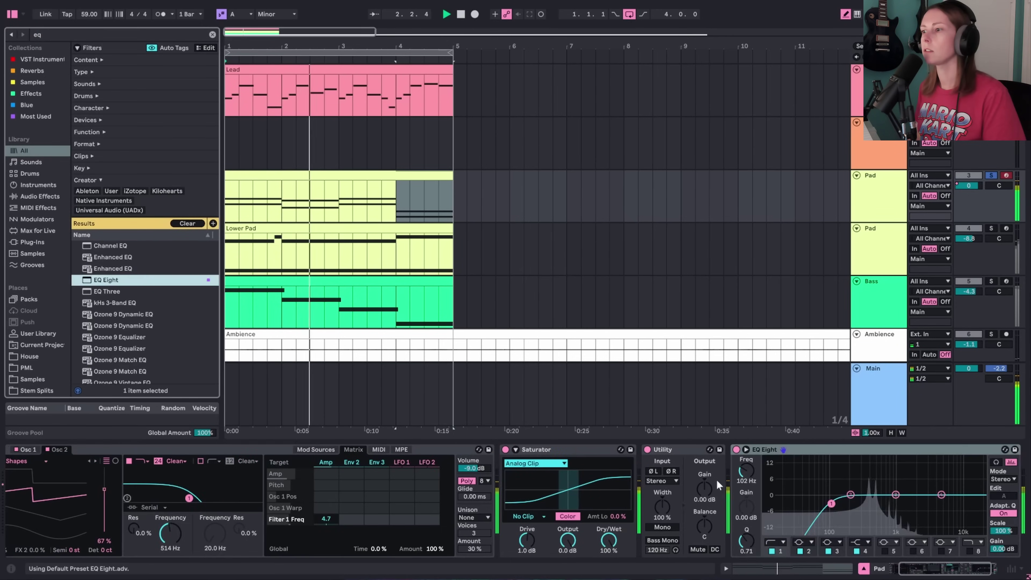
{"action": "left_click_drag", "start_coordinate": [895, 446], "coordinate": [640, 467]}
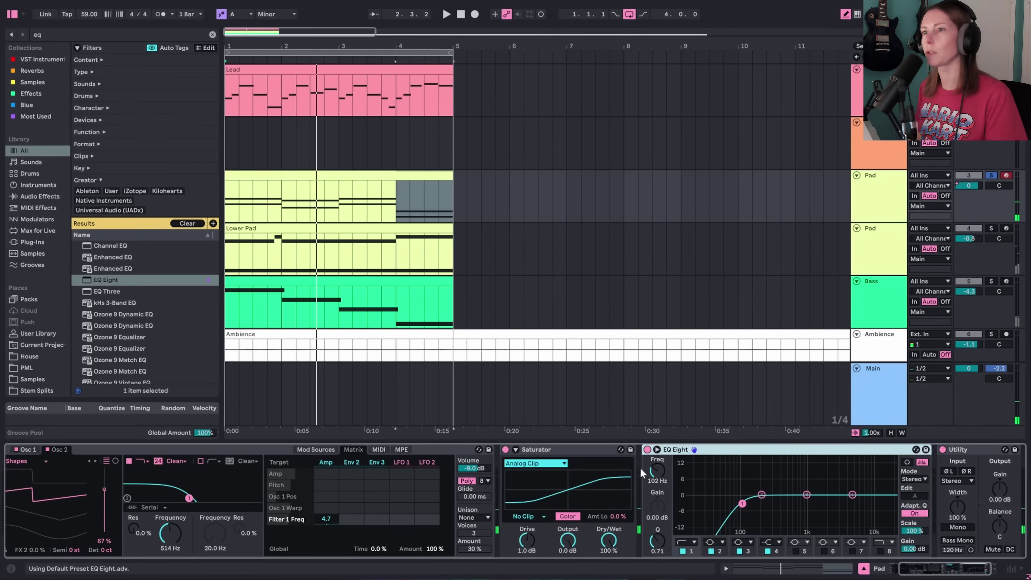
On the upper Pad's EQ Eight, boost the high shelf by 6.32 dB at 880 Hz and raise the low-cut frequency
{"action": "left_click", "coordinate": [885, 248]}
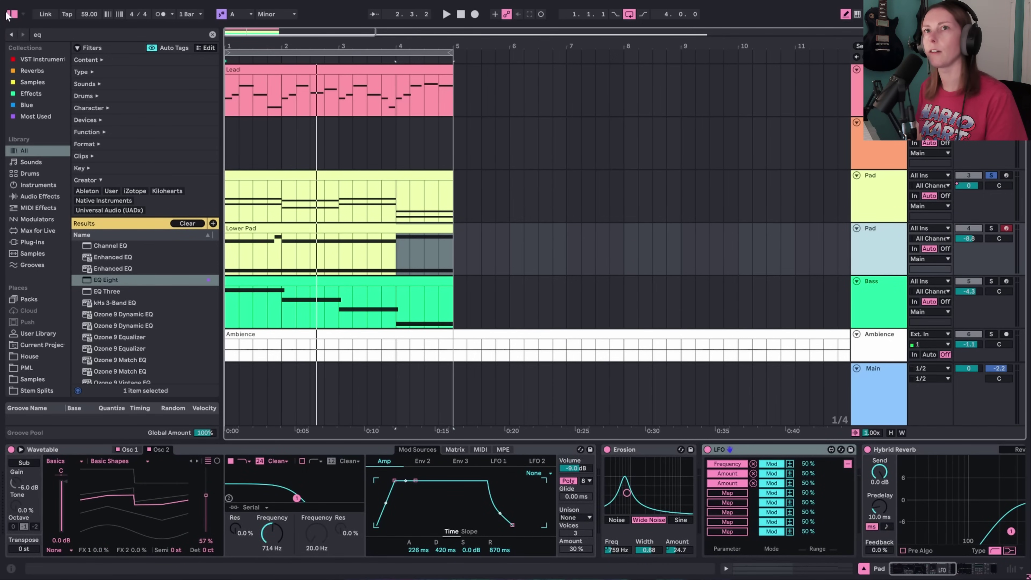
{"action": "key", "text": "ctrl+alt+b"}
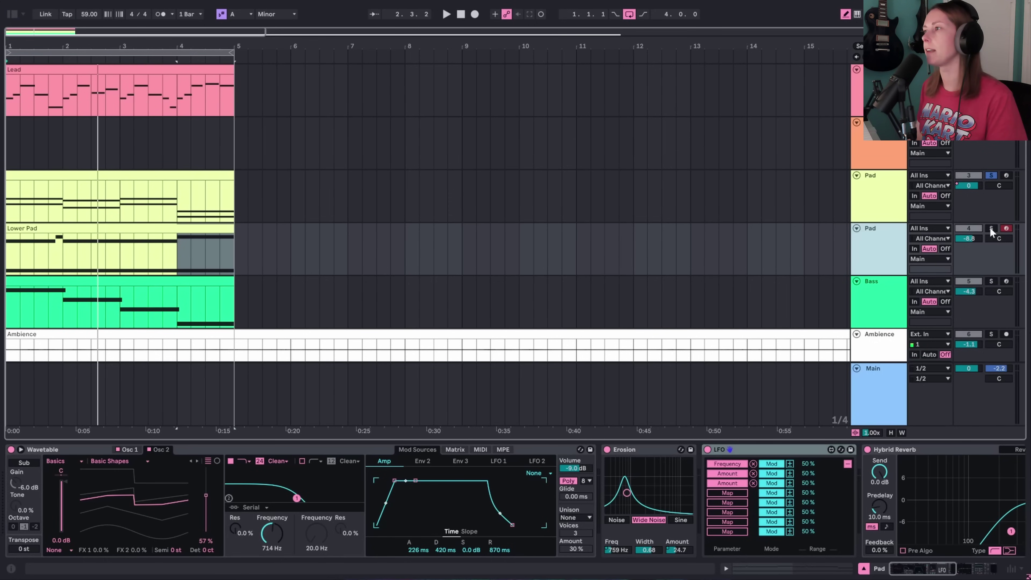
{"action": "key", "text": "Up"}
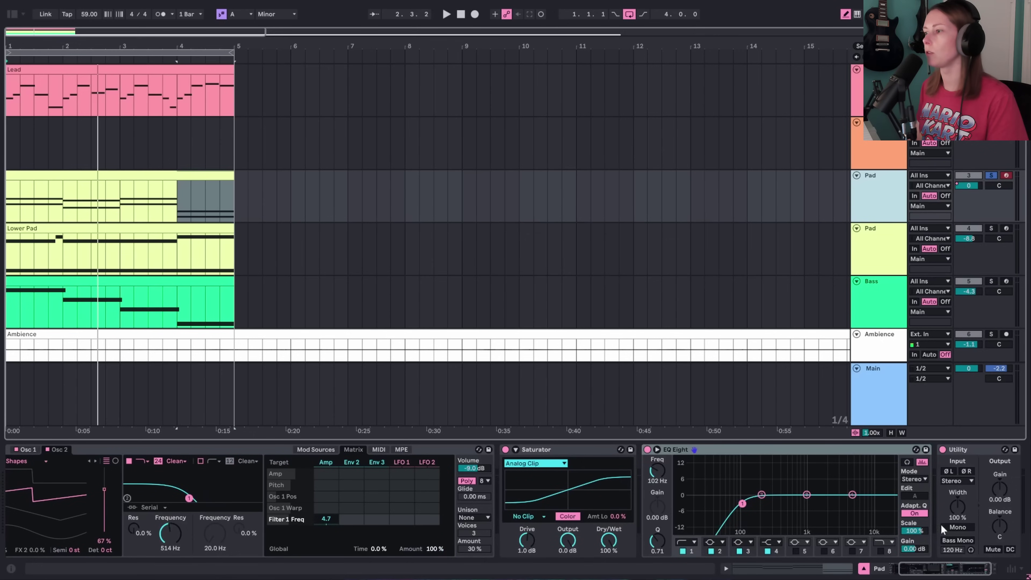
{"action": "left_click_drag", "start_coordinate": [852, 494], "coordinate": [830, 480]}
{"action": "key", "text": "space"}
{"action": "left_click_drag", "start_coordinate": [743, 504], "coordinate": [771, 503]}
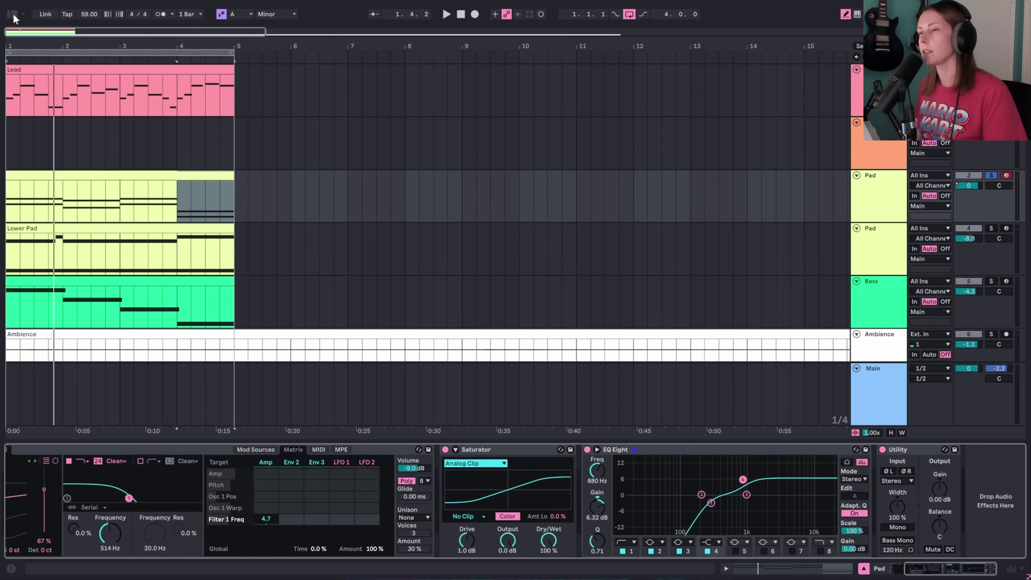
Insert Chorus-Ensemble between EQ Eight and Utility on the upper Pad, set its Dry/Wet to 40%, and play the loop
{"action": "left_click", "coordinate": [12, 14]}
{"action": "left_click", "coordinate": [62, 34]}
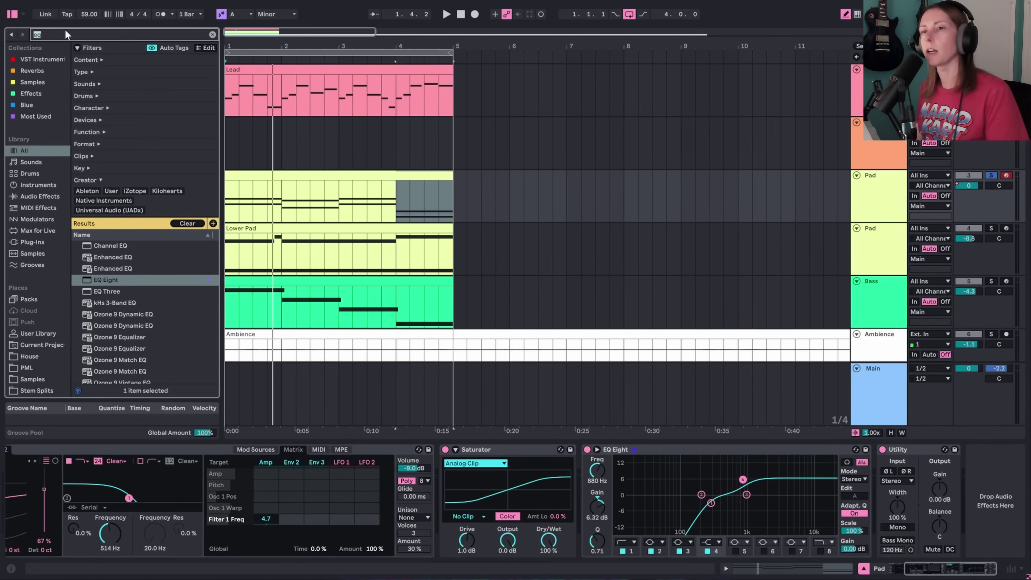
{"action": "type", "text": "chorus"}
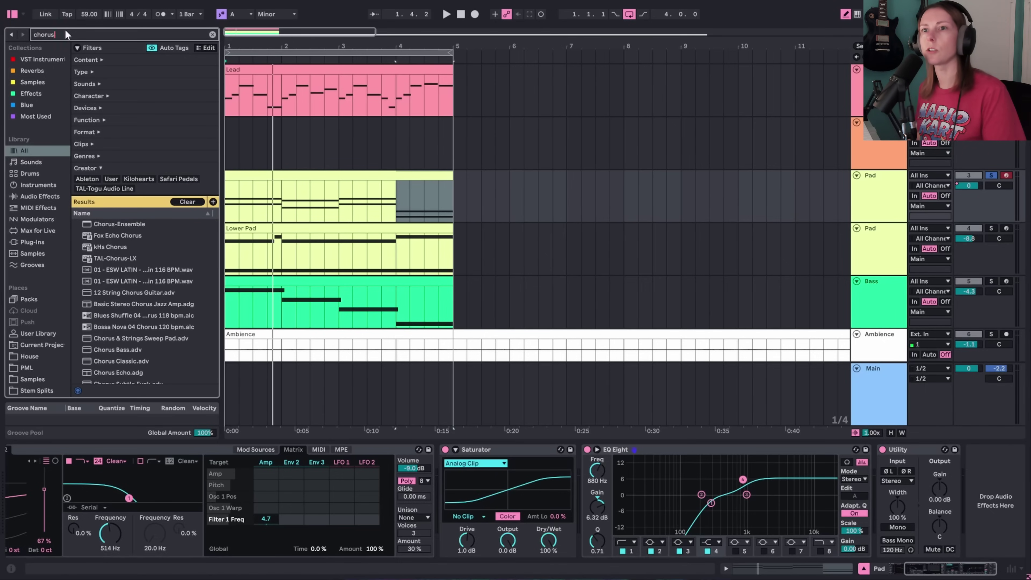
{"action": "left_click", "coordinate": [106, 226]}
{"action": "double_click", "coordinate": [107, 226]}
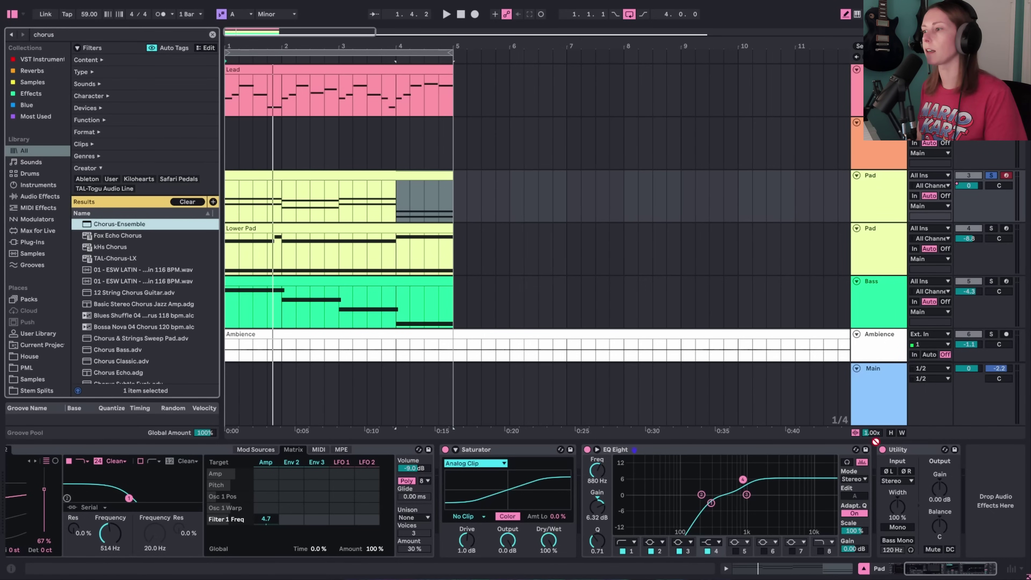
{"action": "left_click", "coordinate": [14, 14]}
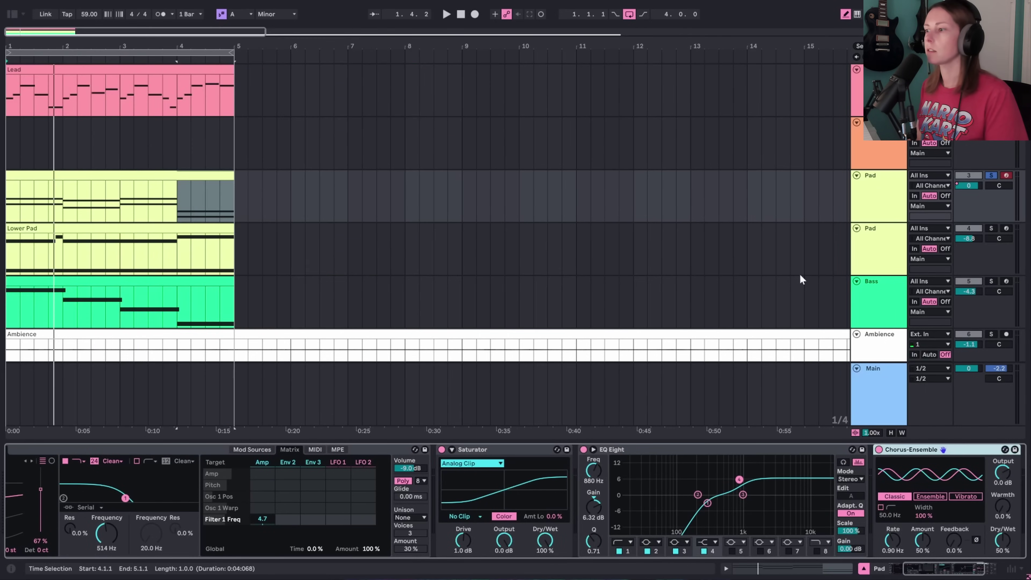
{"action": "key", "text": "space"}
{"action": "left_click", "coordinate": [968, 570]}
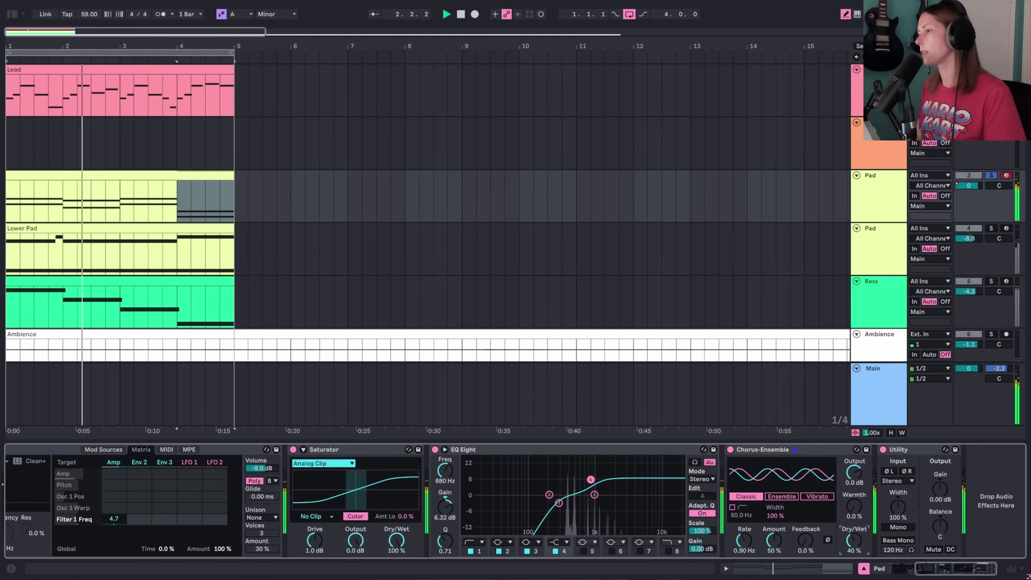
Copy the lower Pad's Hybrid Reverb and paste it after Chorus-Ensemble on the upper Pad track
{"action": "left_click", "coordinate": [877, 256]}
{"action": "left_click", "coordinate": [934, 569]}
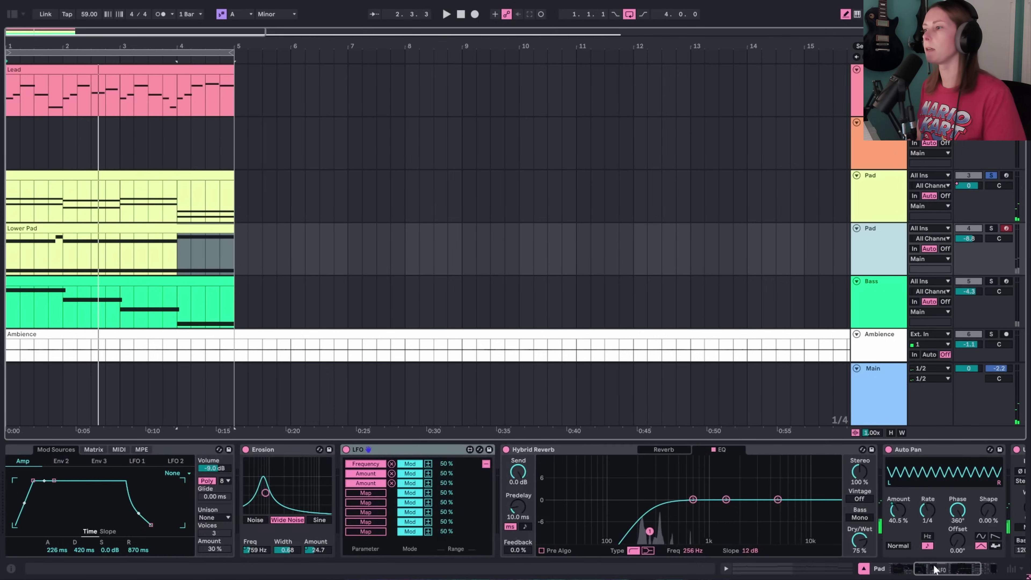
{"action": "right_click", "coordinate": [605, 451]}
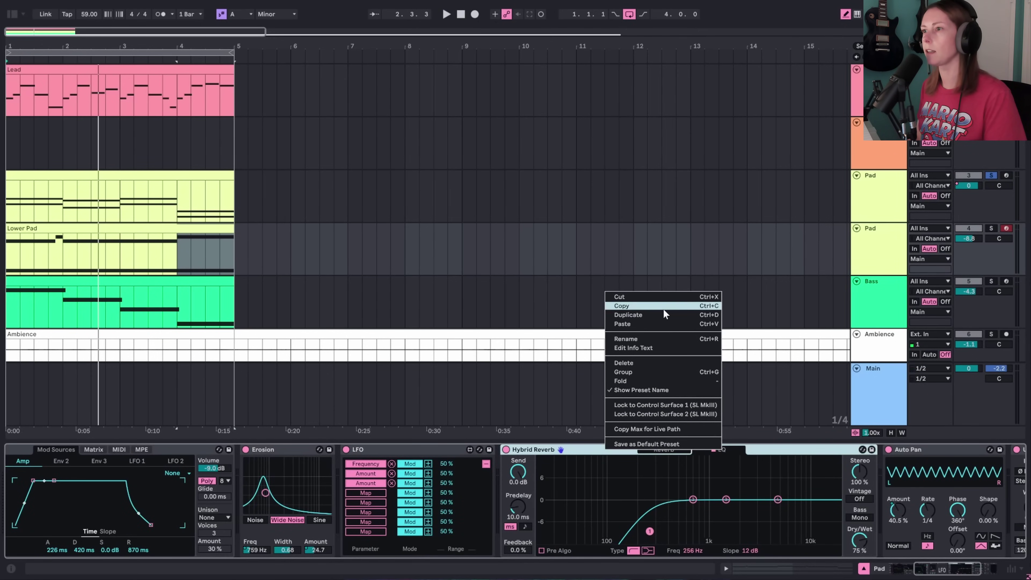
{"action": "left_click", "coordinate": [663, 308]}
{"action": "left_click", "coordinate": [880, 199]}
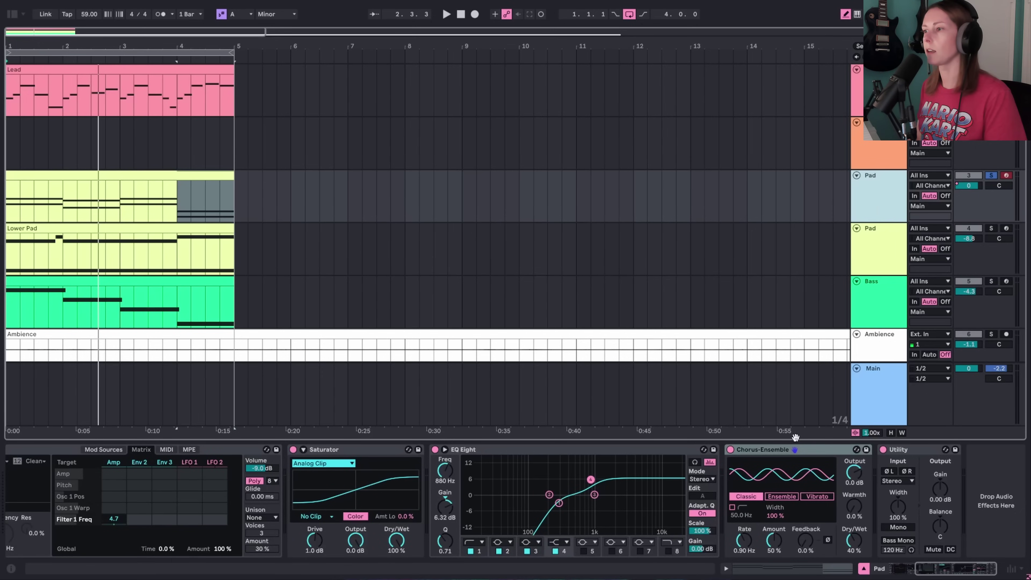
{"action": "right_click", "coordinate": [840, 450]}
{"action": "left_click", "coordinate": [890, 324]}
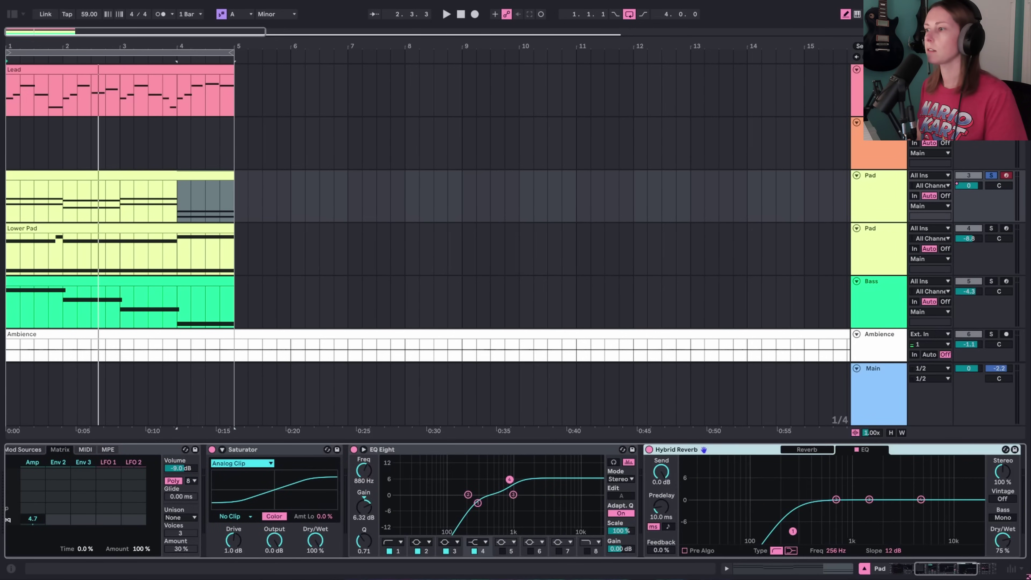
Select the lower Pad, upper Pad and Bass clips together and open their notes in an enlarged multi-clip note editor
{"action": "left_click", "coordinate": [133, 272]}
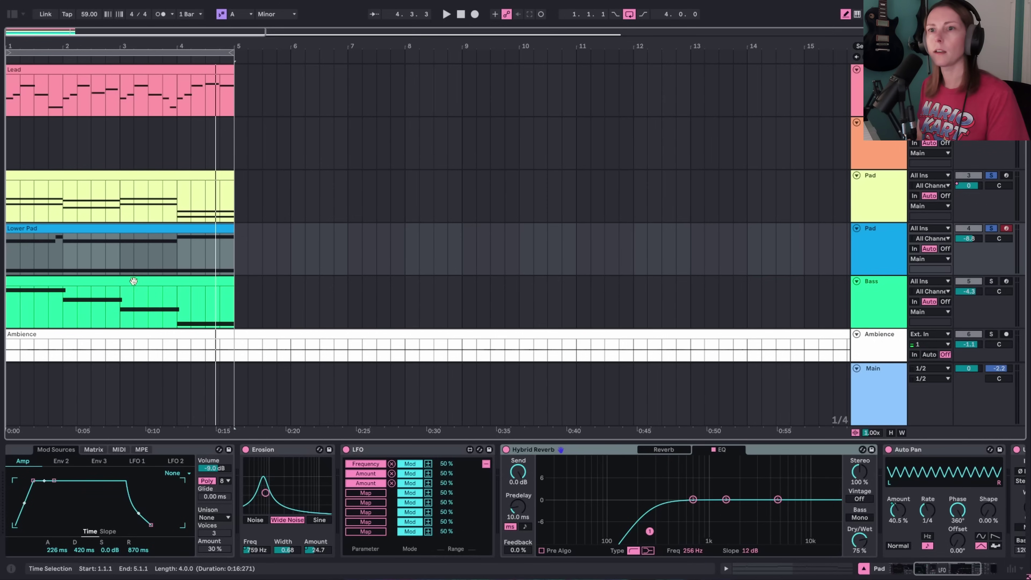
{"action": "left_click", "coordinate": [137, 174]}
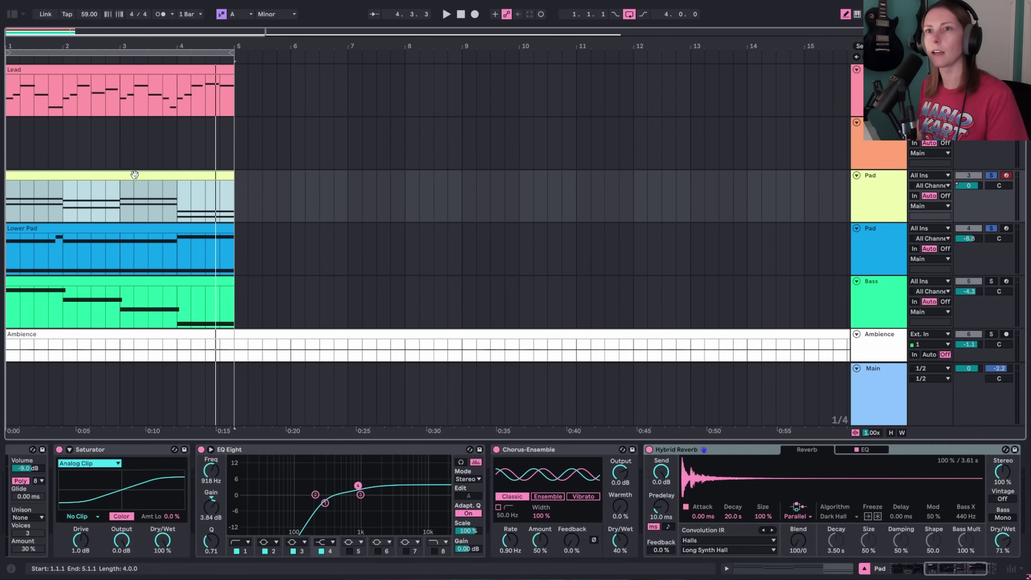
{"action": "left_click", "coordinate": [119, 282]}
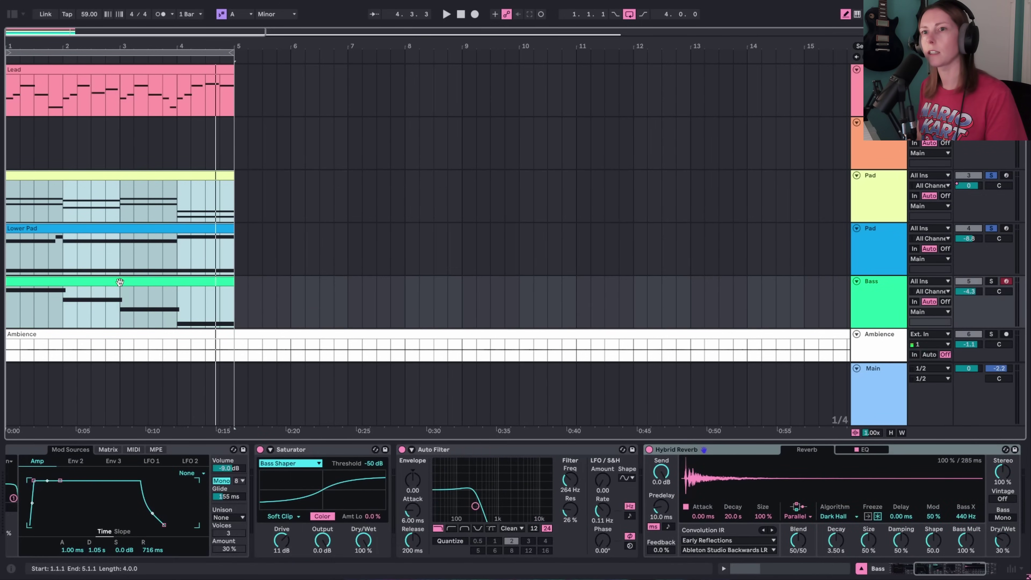
{"action": "left_click", "coordinate": [794, 570]}
{"action": "left_click_drag", "start_coordinate": [699, 422], "coordinate": [699, 103]}
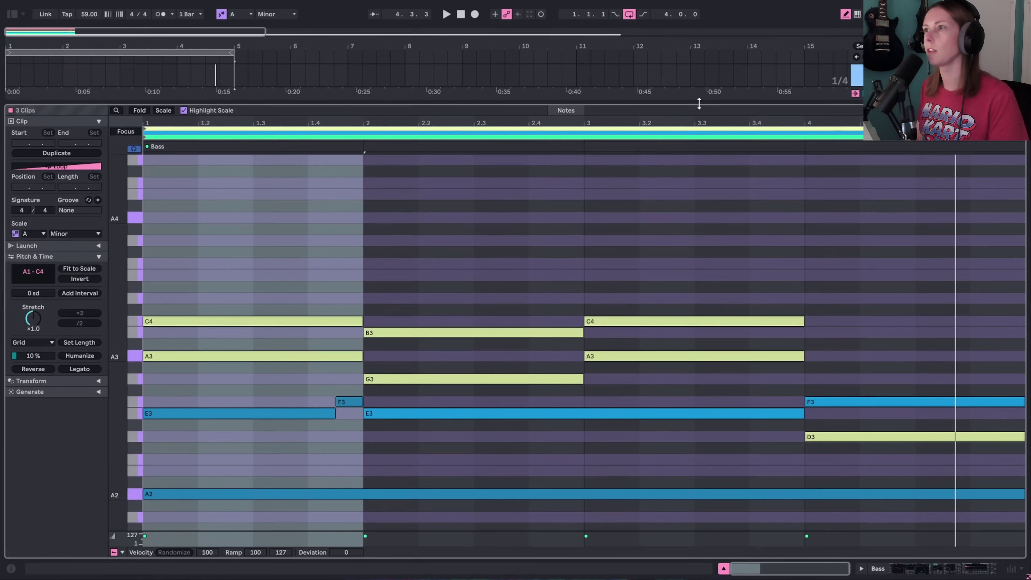
Examine how the upper Pad, lower Pad and Bass notes stack up harmonically across the four bars
{"action": "scroll", "coordinate": [571, 323], "scroll_direction": "down", "scroll_amount": 5}
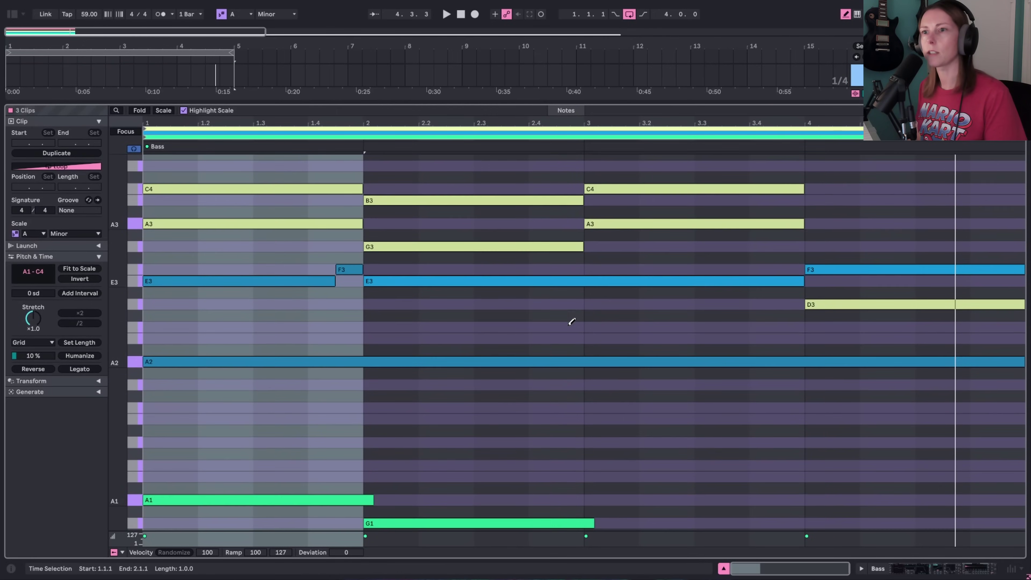
{"action": "scroll", "coordinate": [227, 358], "scroll_direction": "up", "scroll_amount": 2}
{"action": "scroll", "coordinate": [230, 357], "scroll_direction": "down", "scroll_amount": 2}
{"action": "scroll", "coordinate": [299, 368], "scroll_direction": "up", "scroll_amount": 1}
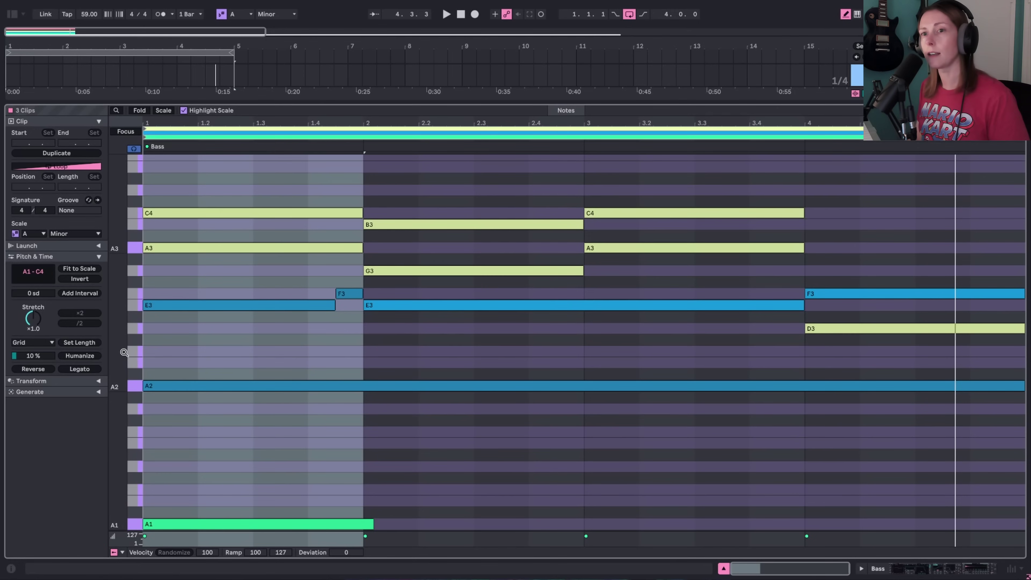
{"action": "left_click_drag", "start_coordinate": [123, 353], "coordinate": [116, 351]}
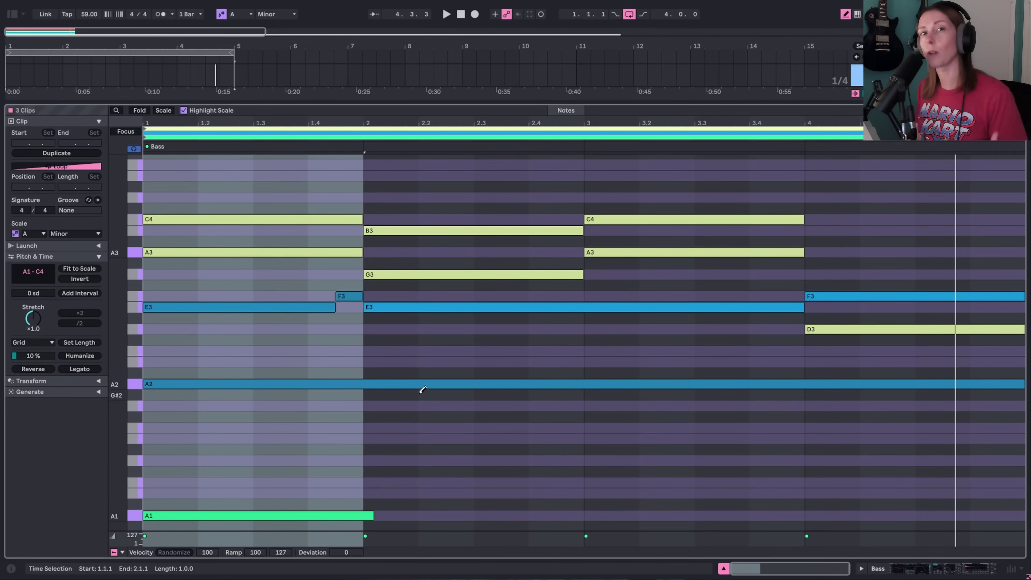
{"action": "scroll", "coordinate": [284, 369], "scroll_direction": "down", "scroll_amount": 1}
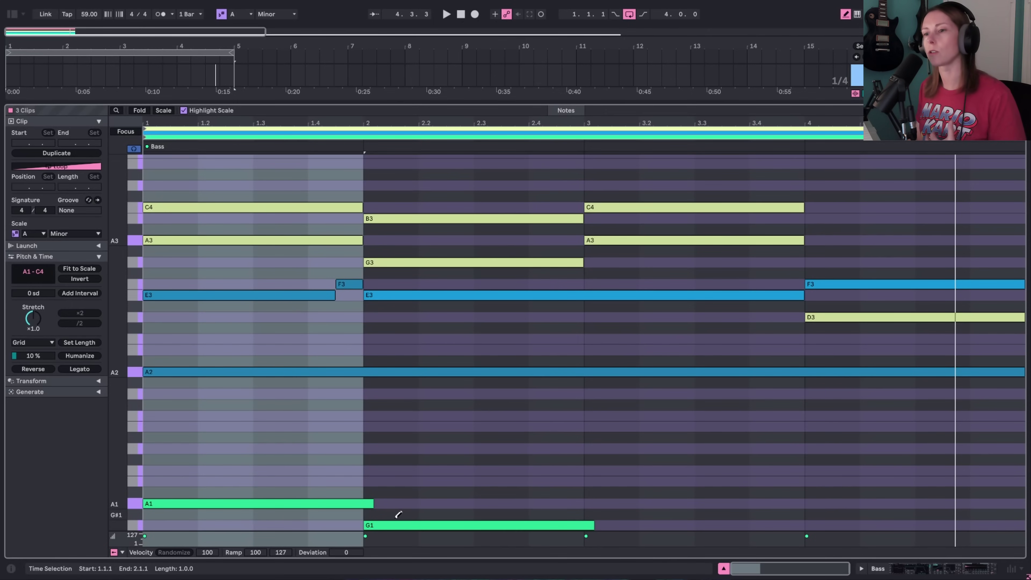
{"action": "scroll", "coordinate": [542, 476], "scroll_direction": "down", "scroll_amount": 2}
{"action": "scroll", "coordinate": [786, 458], "scroll_direction": "up", "scroll_amount": 1}
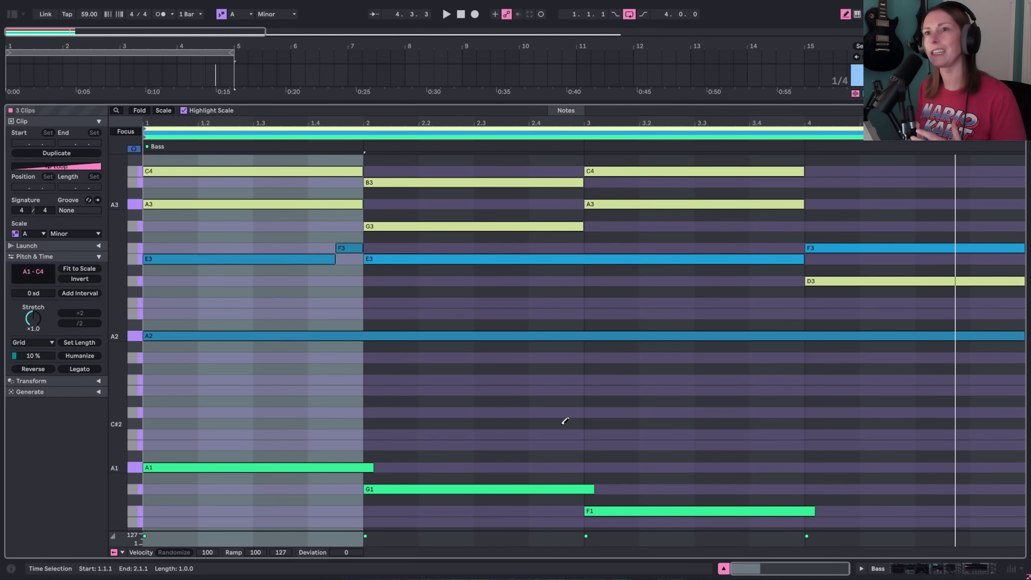
Play the four-bar loop with the Piano part, then audition the piano's first bar
{"action": "scroll", "coordinate": [562, 419], "scroll_direction": "up", "scroll_amount": 1}
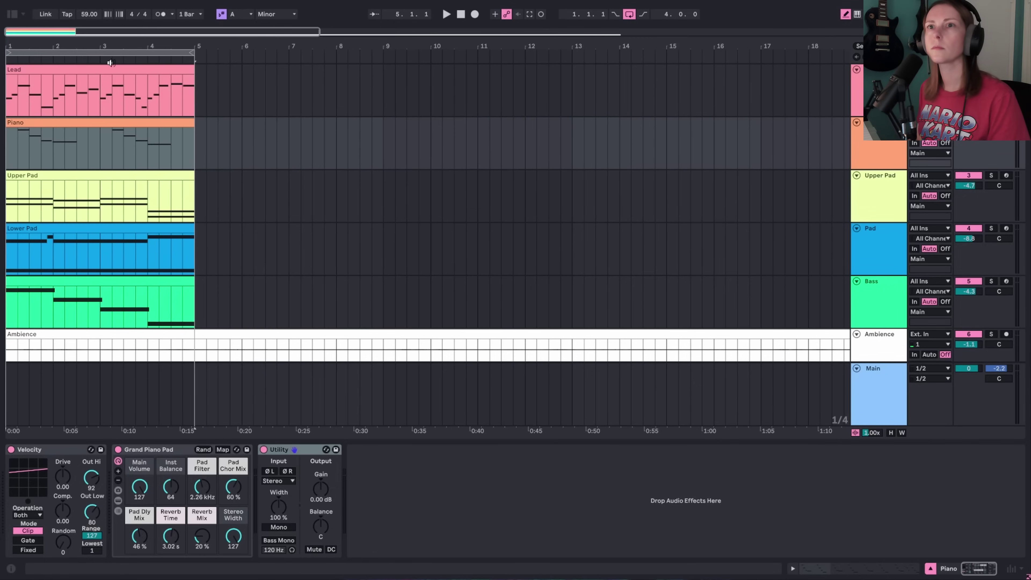
{"action": "key", "text": "space"}
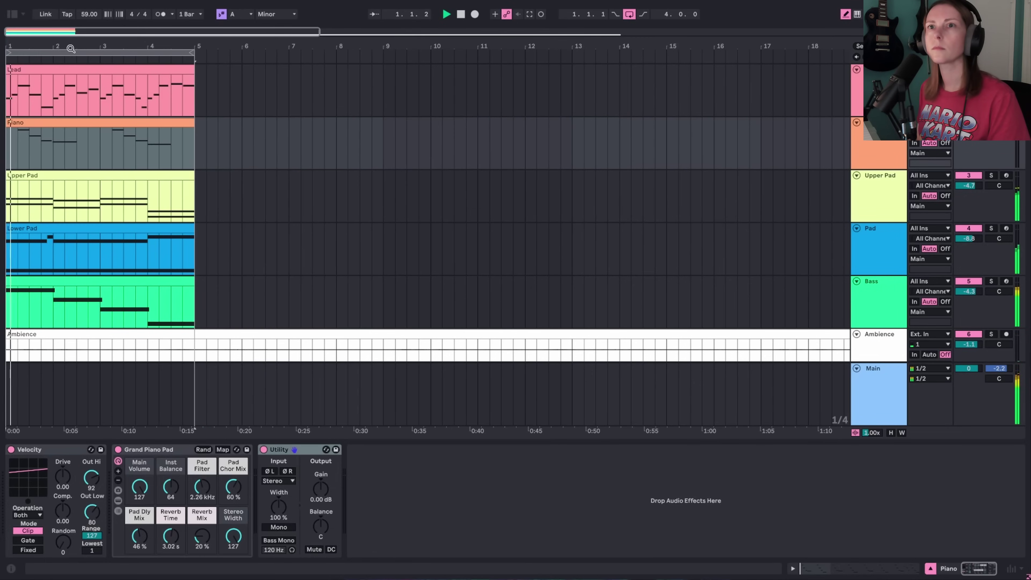
{"action": "left_click_drag", "start_coordinate": [77, 42], "coordinate": [84, 45]}
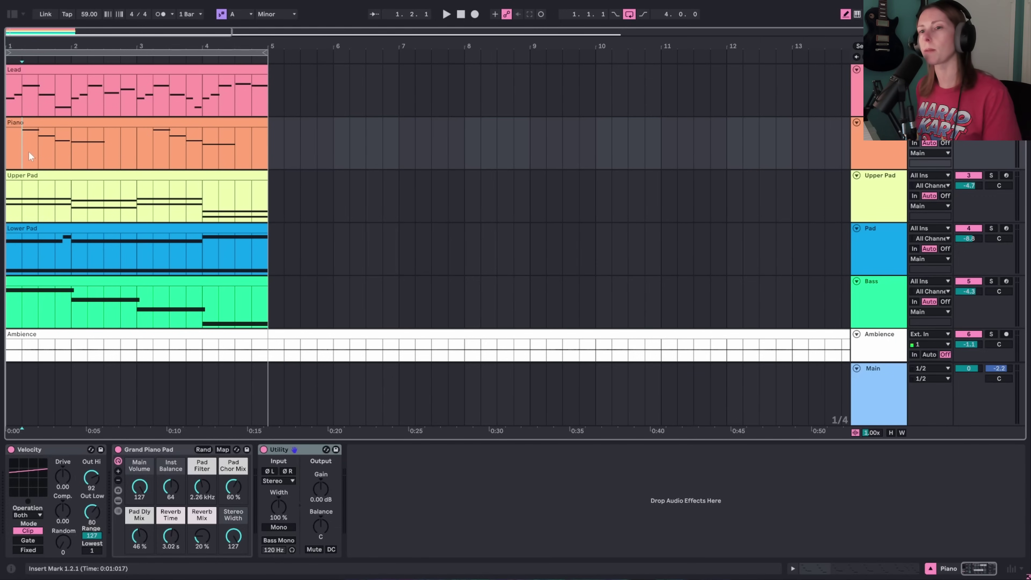
{"action": "left_click", "coordinate": [51, 60]}
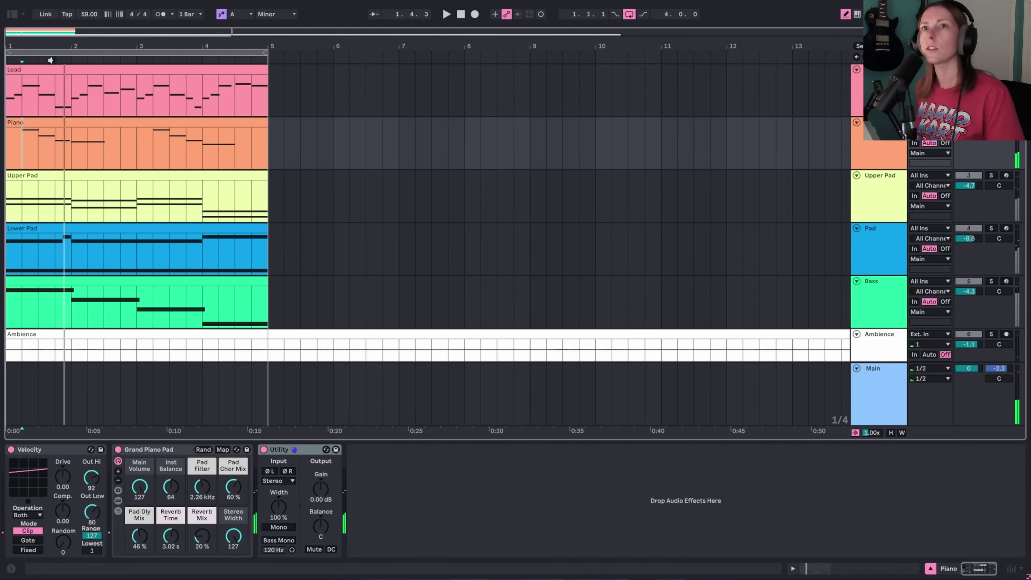
Search the browser for "khs" and insert kHs Transient Shaper between Grand Piano Pad and Utility on the Piano track
{"action": "left_click", "coordinate": [11, 15]}
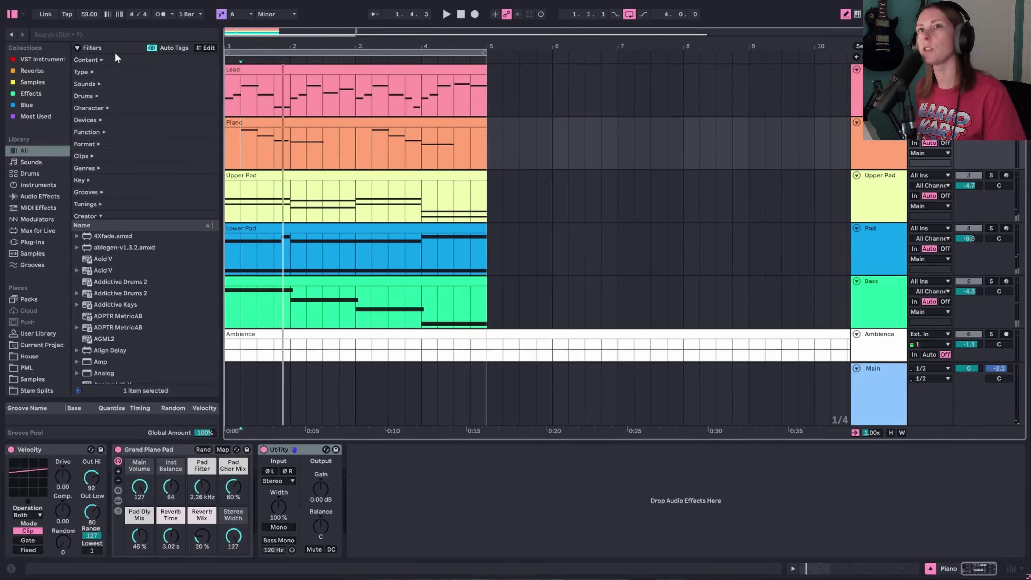
{"action": "left_click", "coordinate": [107, 35]}
{"action": "type", "text": "khs"}
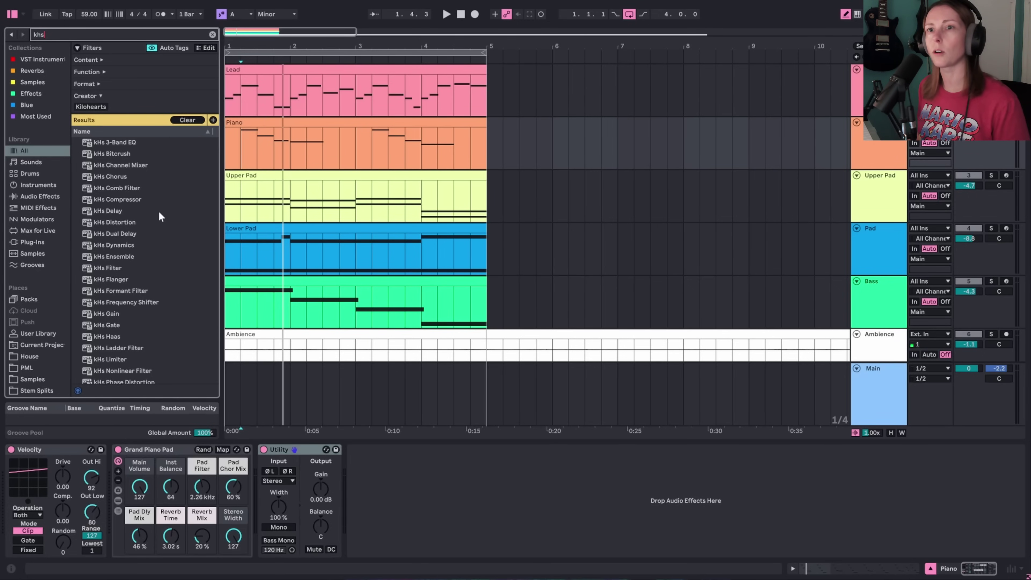
{"action": "scroll", "coordinate": [159, 212], "scroll_direction": "down", "scroll_amount": 8}
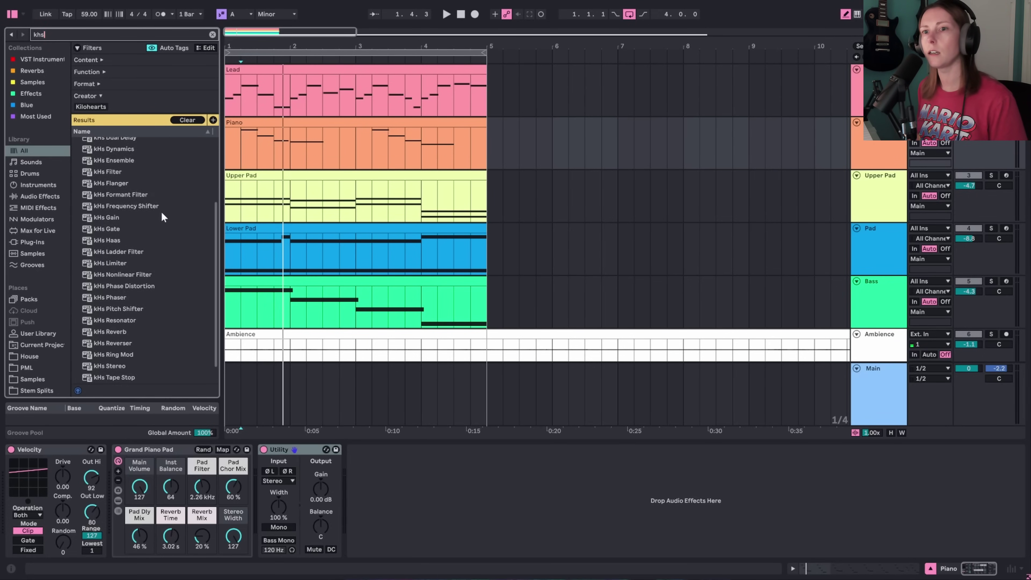
{"action": "scroll", "coordinate": [162, 213], "scroll_direction": "down", "scroll_amount": 2}
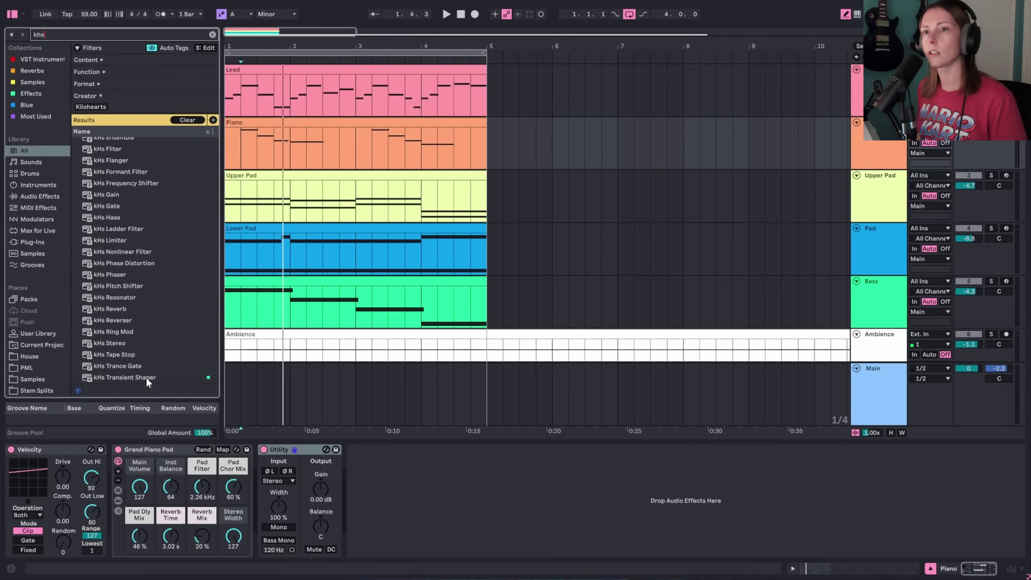
{"action": "left_click_drag", "start_coordinate": [146, 377], "coordinate": [251, 485]}
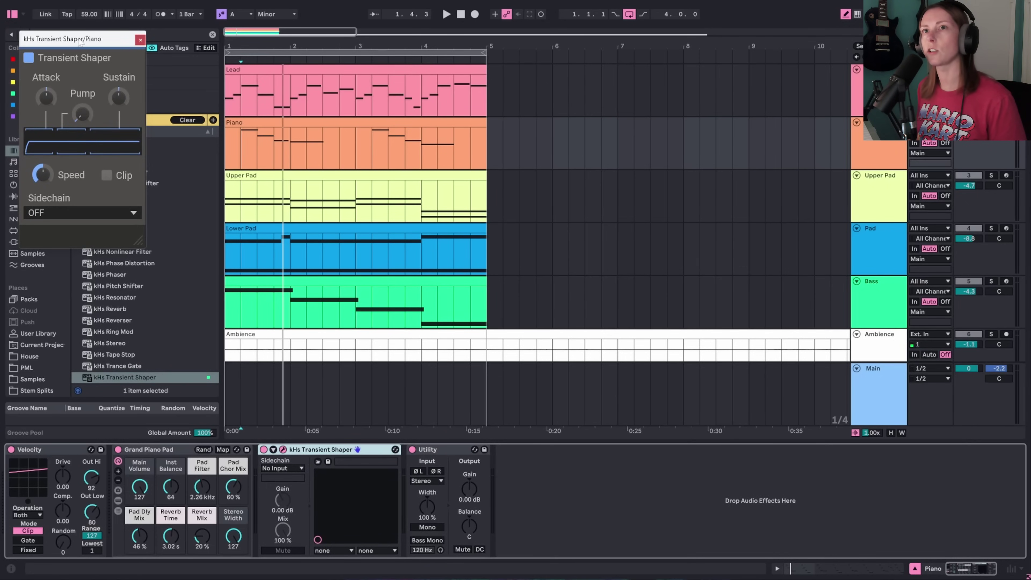
Try the Transient Shaper's Attack at 50 %, lower it to about -43 % or slightly below, and hide the browser
{"action": "left_click_drag", "start_coordinate": [83, 39], "coordinate": [476, 91]}
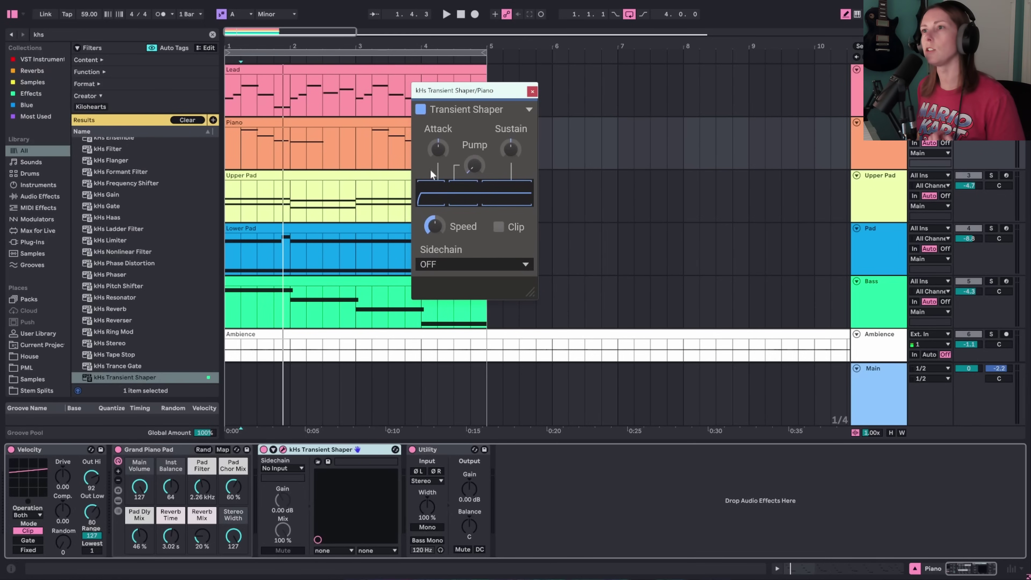
{"action": "left_click_drag", "start_coordinate": [432, 174], "coordinate": [433, 185]}
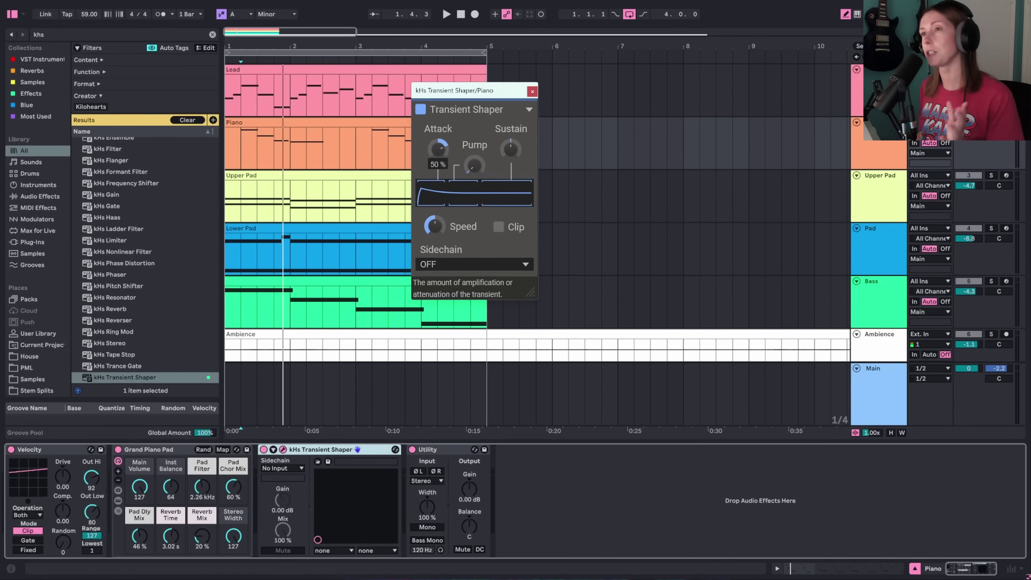
{"action": "left_click_drag", "start_coordinate": [438, 150], "coordinate": [438, 166]}
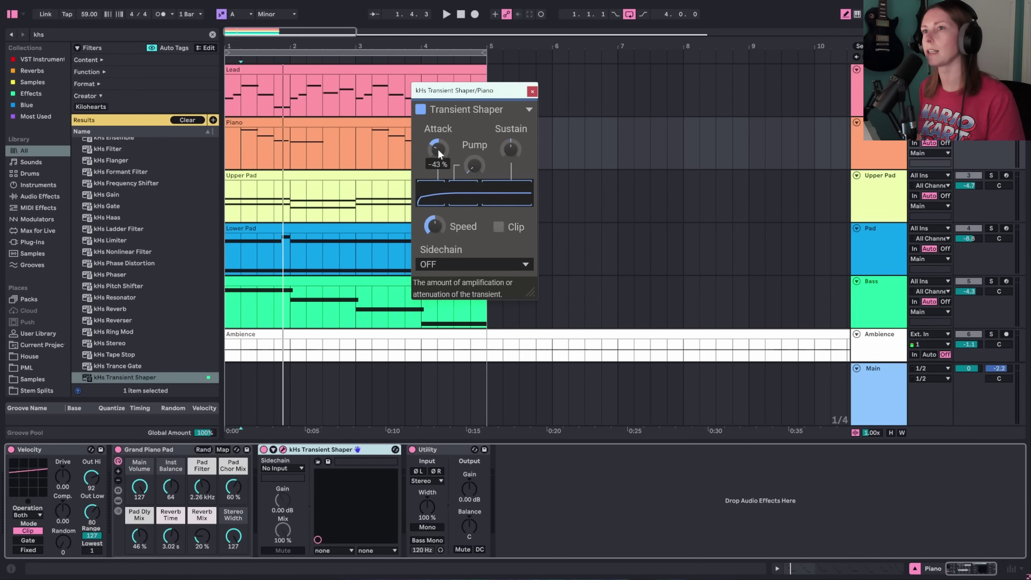
{"action": "left_click", "coordinate": [12, 14]}
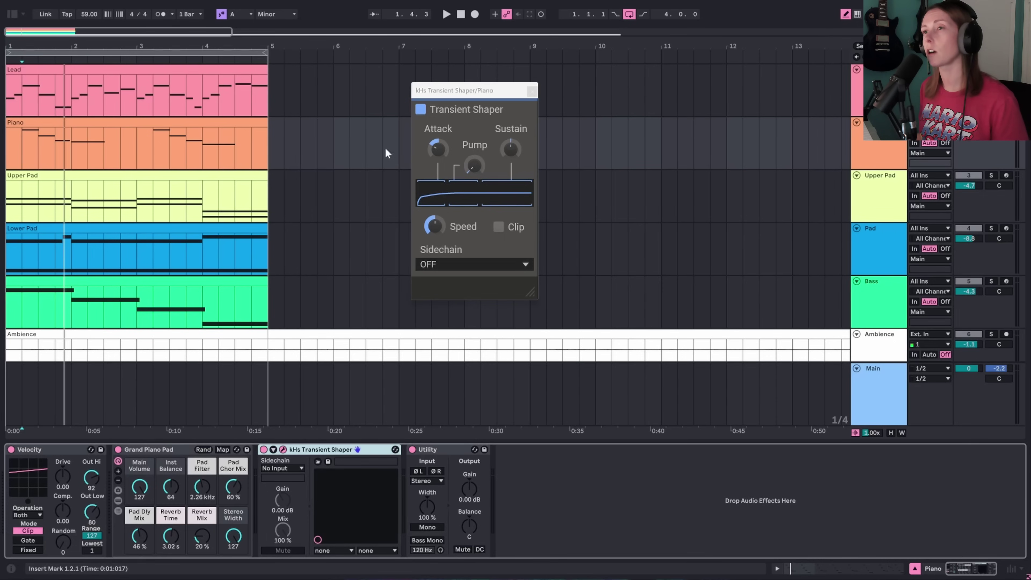
{"action": "left_click_drag", "start_coordinate": [437, 147], "coordinate": [437, 149]}
Play the Piano track and compare its sound with the Transient Shaper switched off and back on
{"action": "key", "text": "space"}
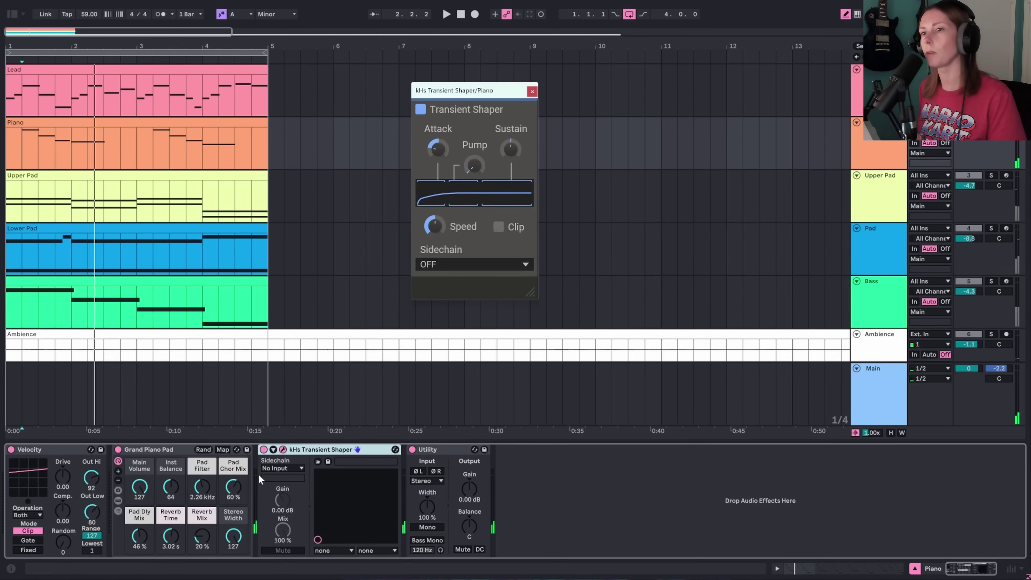
{"action": "left_click", "coordinate": [263, 449]}
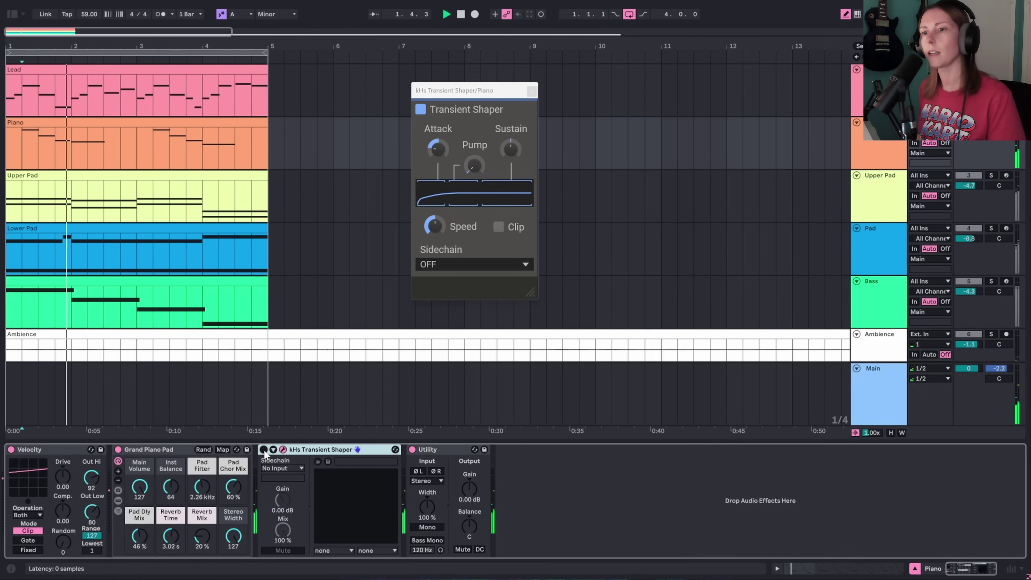
{"action": "left_click", "coordinate": [263, 450]}
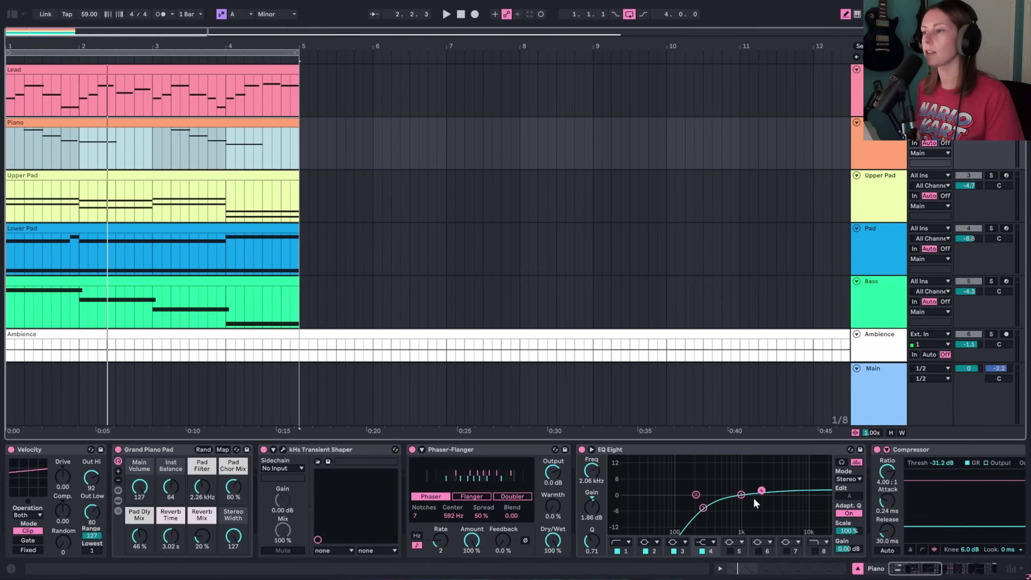
Play the Piano part while reviewing its Phaser-Flanger, EQ Eight, Compressor and Echo settings
{"action": "left_click", "coordinate": [916, 571]}
{"action": "key", "text": "space"}
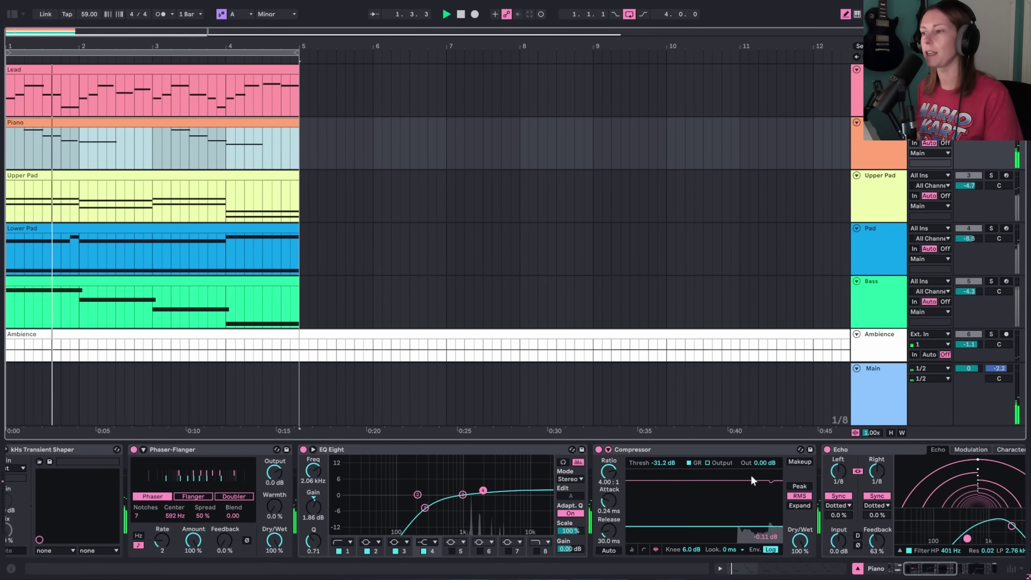
{"action": "left_click", "coordinate": [942, 571]}
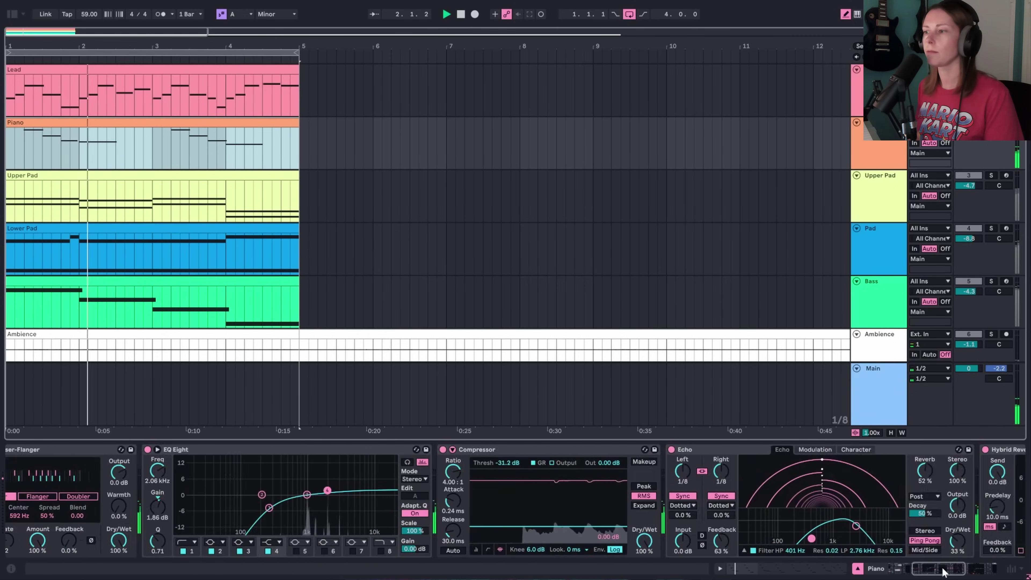
{"action": "left_click", "coordinate": [942, 570]}
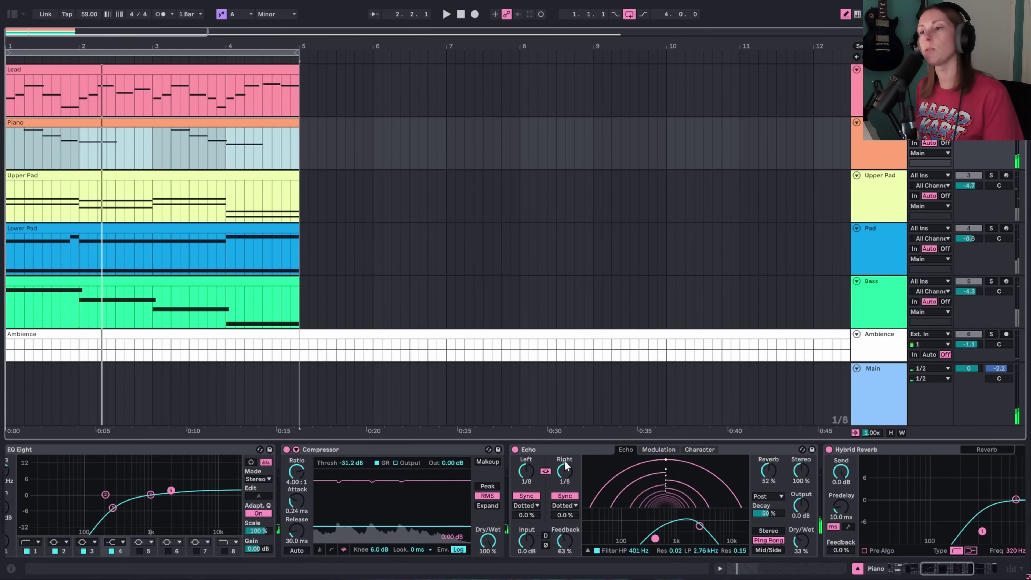
Play the Piano from 1.2.1 with Echo switched off, then compare it with Echo switched back on
{"action": "left_click", "coordinate": [542, 447]}
{"action": "left_click", "coordinate": [515, 449]}
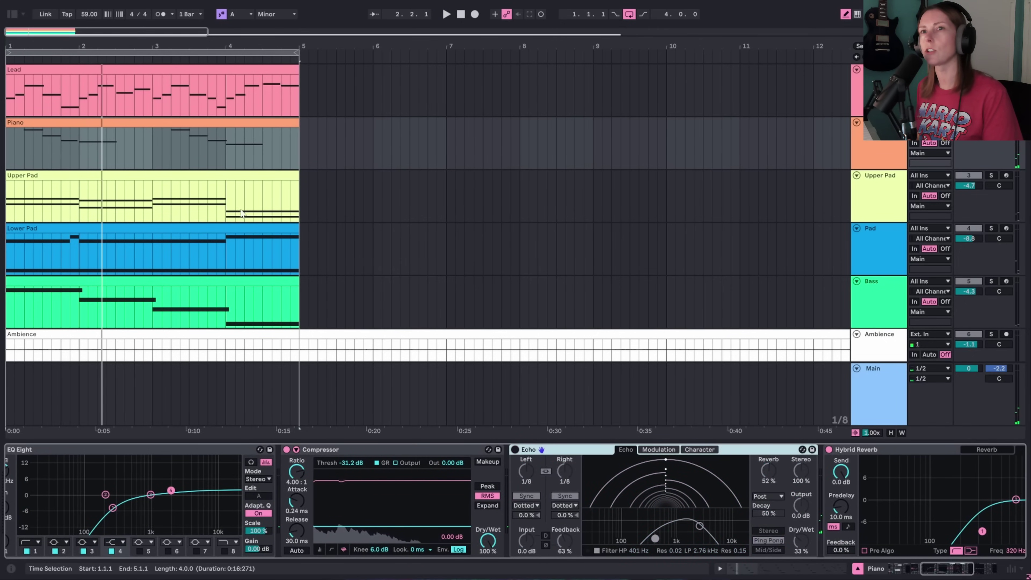
{"action": "left_click", "coordinate": [22, 155]}
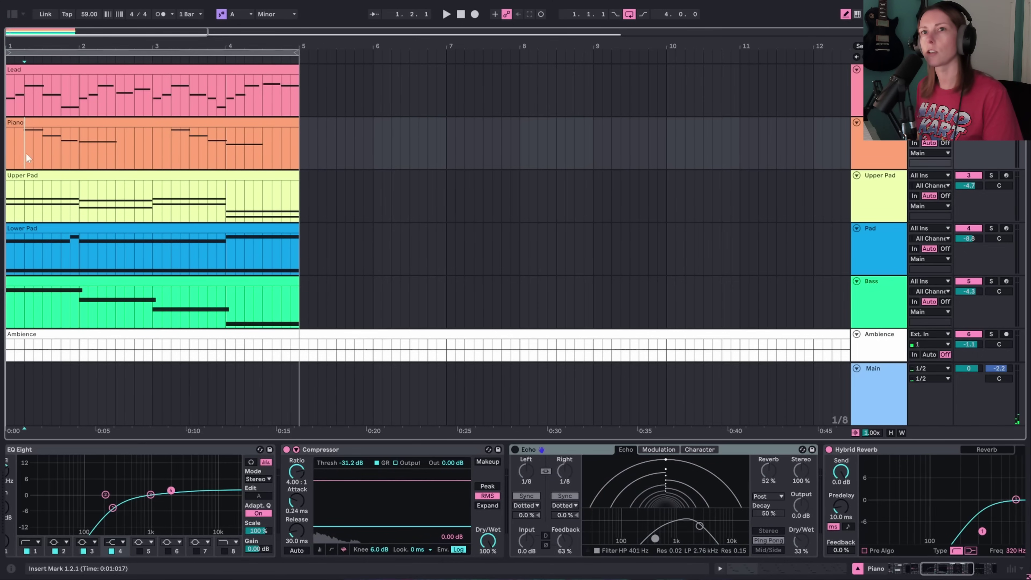
{"action": "key", "text": "space"}
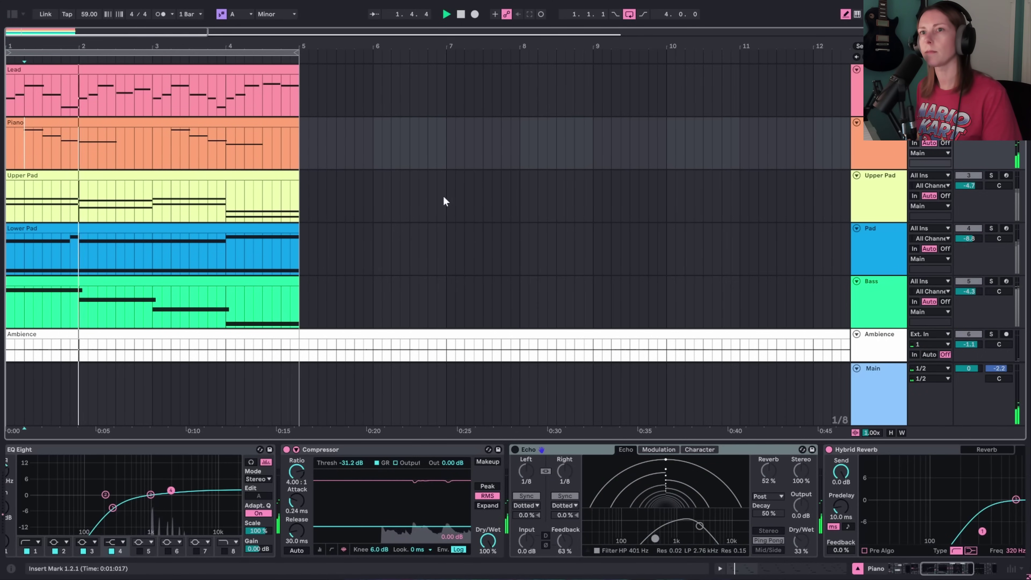
{"action": "key", "text": "space"}
{"action": "left_click", "coordinate": [515, 449]}
{"action": "key", "text": "space"}
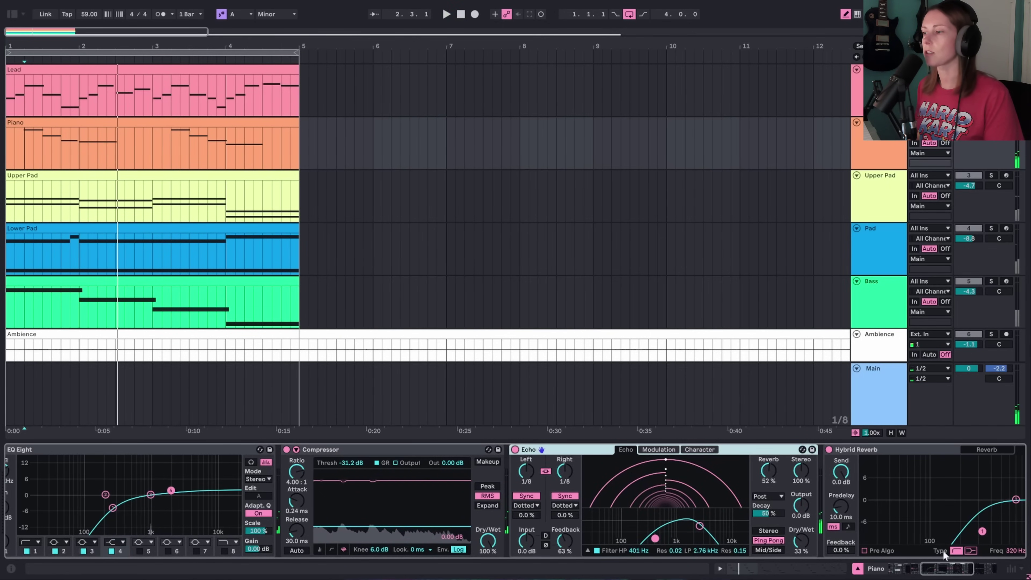
Review the reverb and EQ settings of the Piano track's Hybrid Reverb
{"action": "left_click_drag", "start_coordinate": [956, 572], "coordinate": [976, 569]}
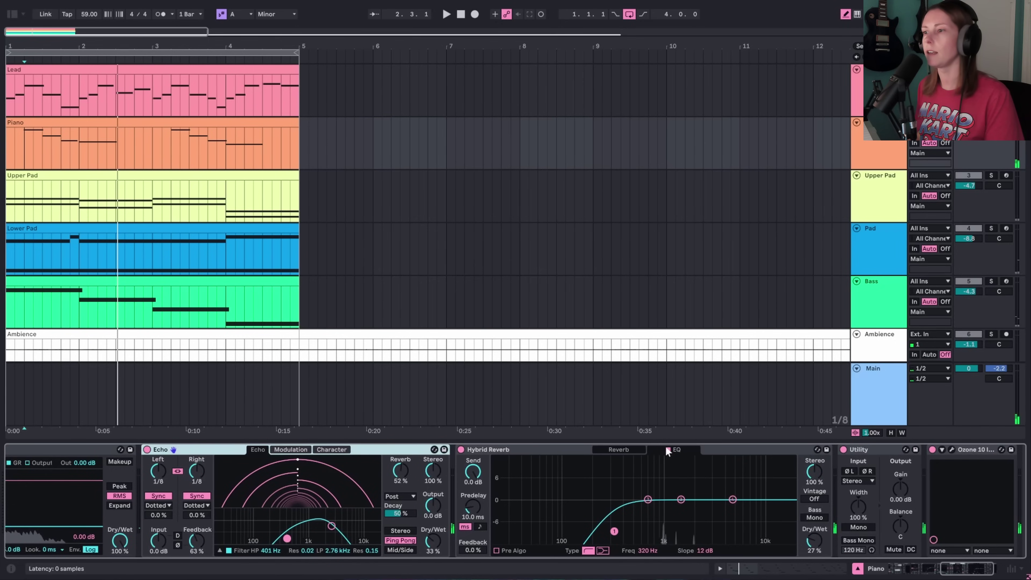
{"action": "left_click", "coordinate": [632, 450]}
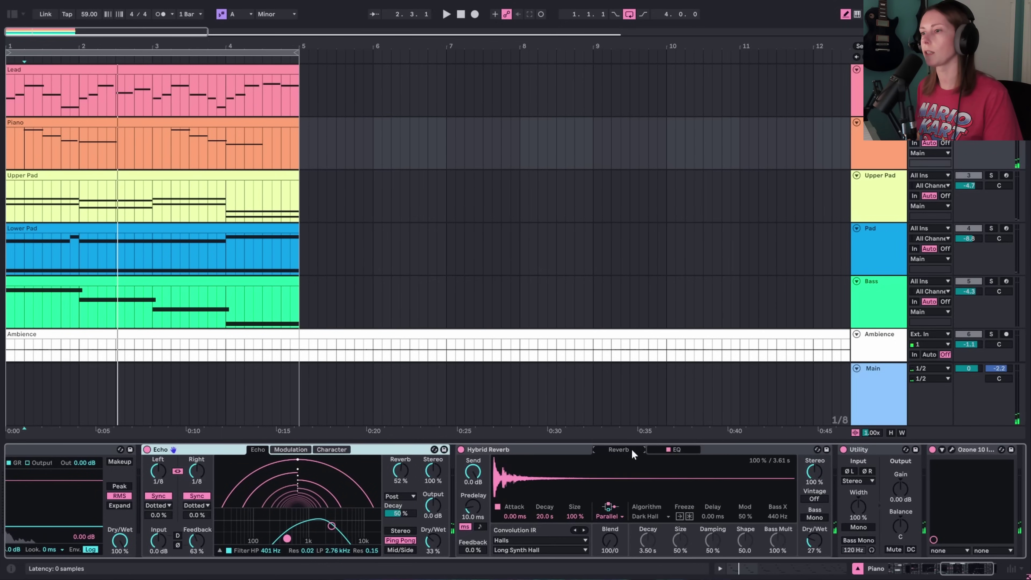
{"action": "left_click", "coordinate": [685, 452]}
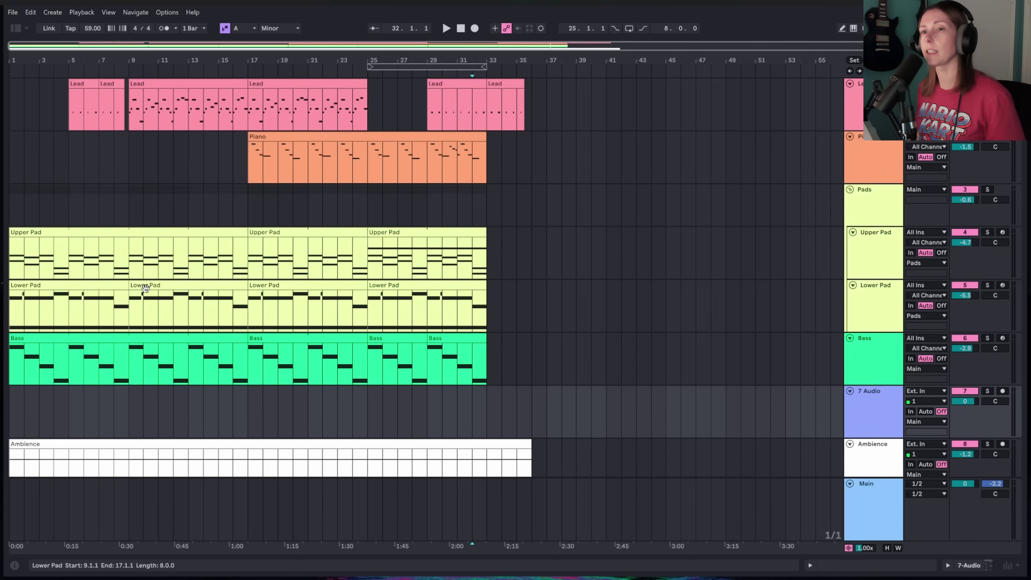
Play the Hiking track soloed from the start, reset its volume to 0 dB and lower it to about -10.6 dB
{"action": "scroll", "coordinate": [146, 289], "scroll_direction": "down", "scroll_amount": 2}
{"action": "scroll", "coordinate": [326, 161], "scroll_direction": "up", "scroll_amount": 2}
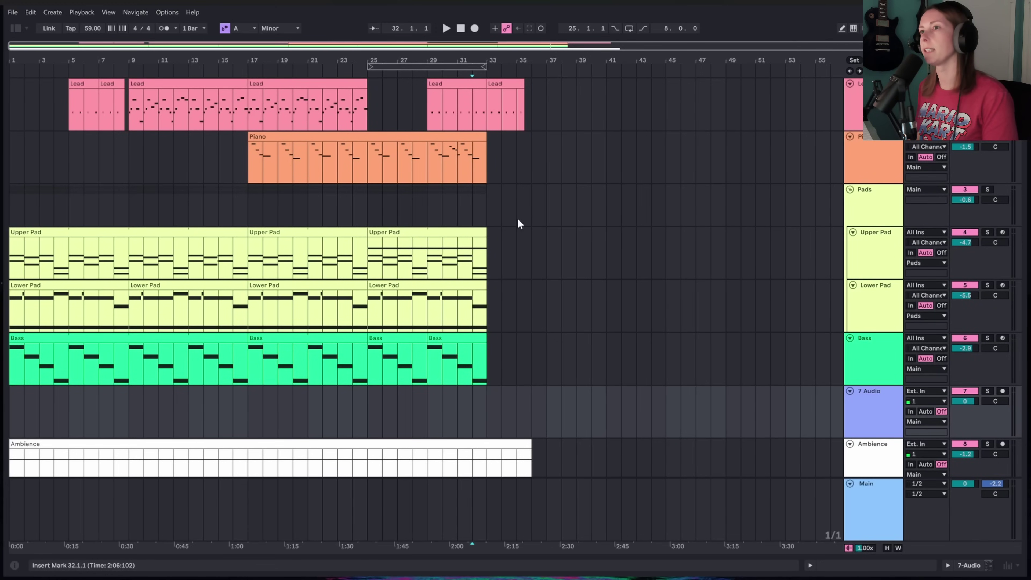
{"action": "scroll", "coordinate": [420, 235], "scroll_direction": "down", "scroll_amount": 5}
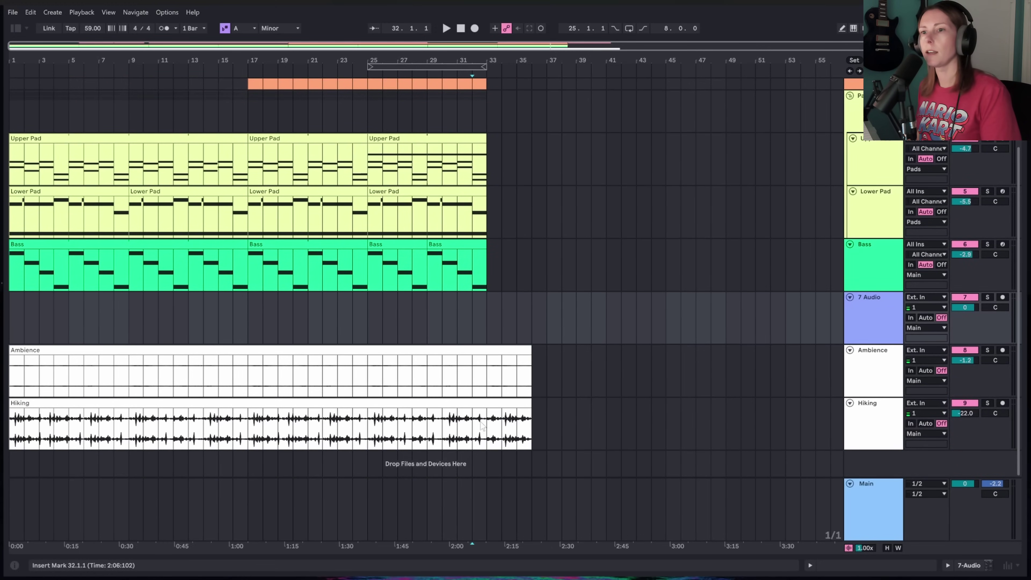
{"action": "left_click", "coordinate": [873, 422]}
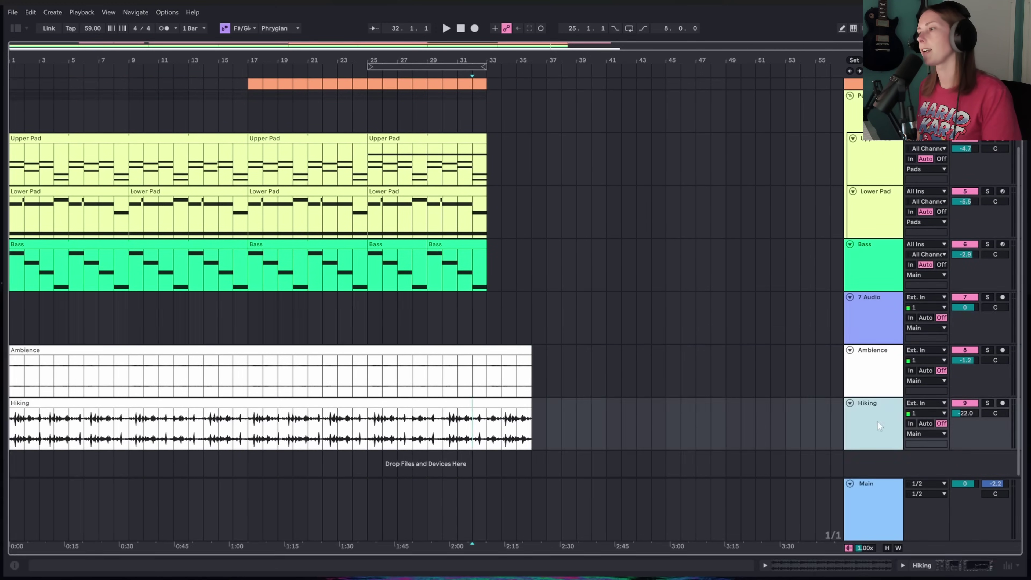
{"action": "left_click", "coordinate": [202, 404]}
{"action": "key", "text": "space"}
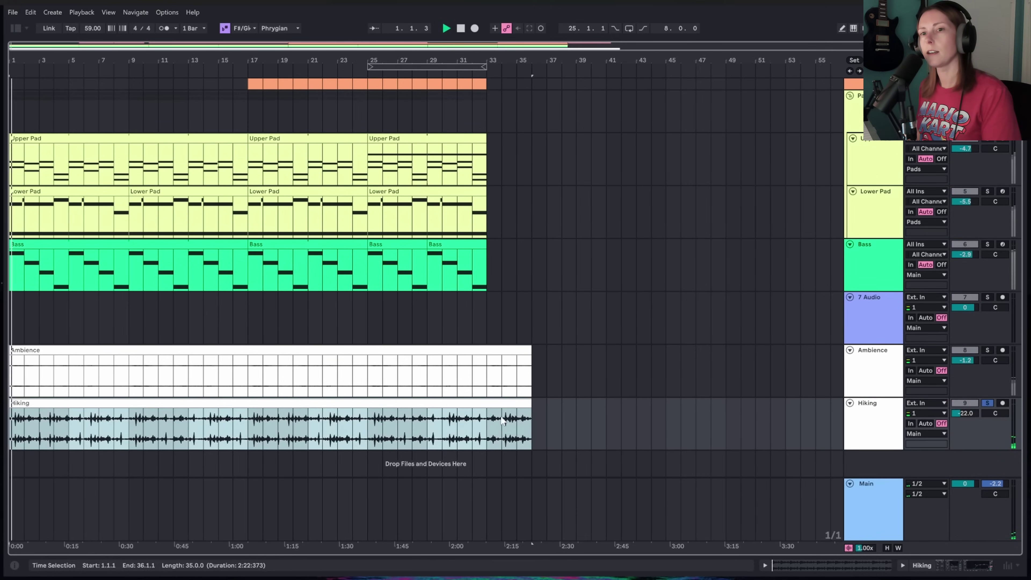
{"action": "double_click", "coordinate": [972, 413]}
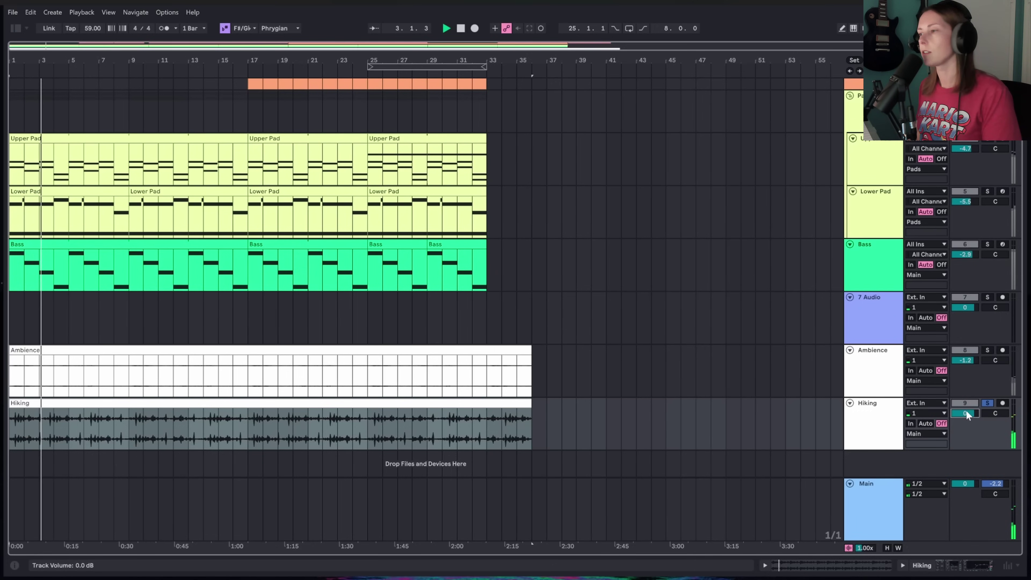
{"action": "left_click_drag", "start_coordinate": [966, 410], "coordinate": [966, 430]}
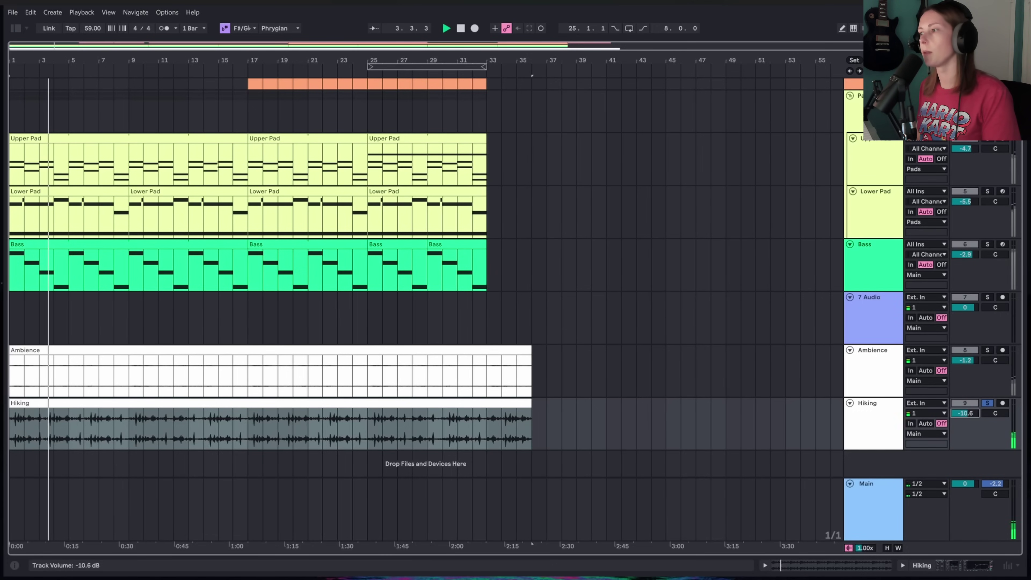
Select the 7 Audio track and browse the Voice Box pack's Samples folder for the Veronica vocal samples, widening the browser to read their names
{"action": "scroll", "coordinate": [621, 281], "scroll_direction": "up", "scroll_amount": 3}
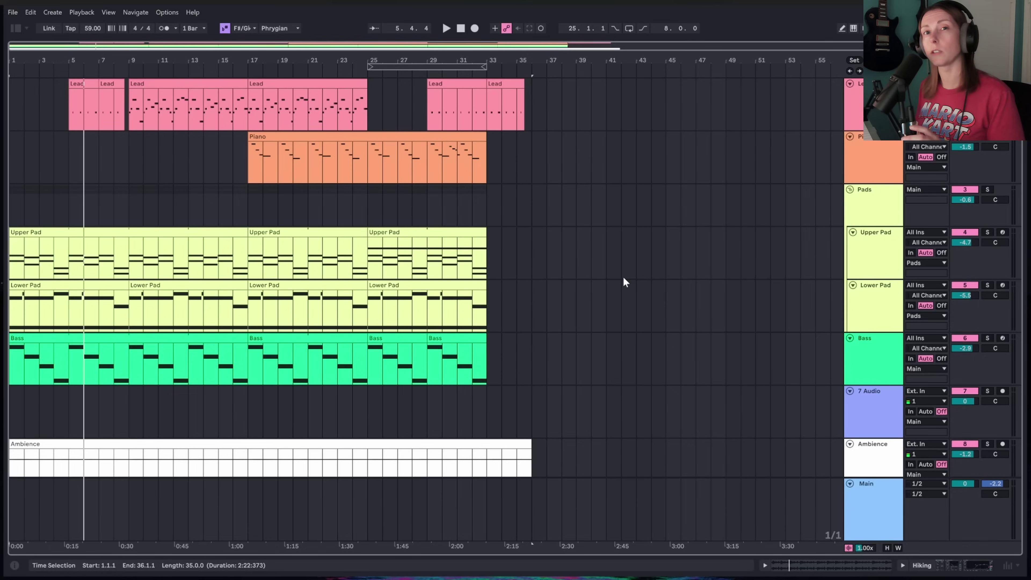
{"action": "left_click", "coordinate": [881, 416]}
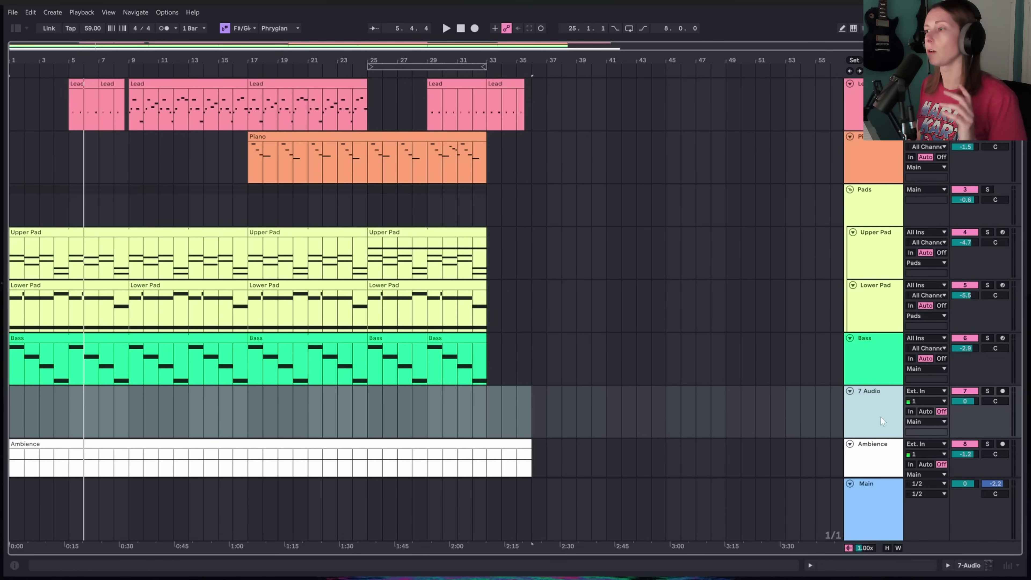
{"action": "left_click", "coordinate": [16, 27]}
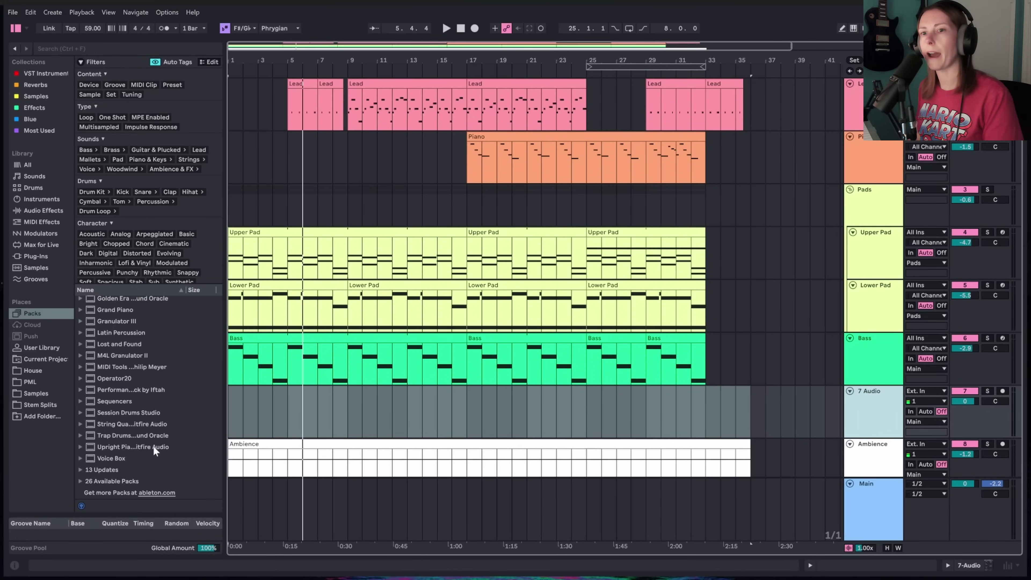
{"action": "left_click", "coordinate": [82, 459]}
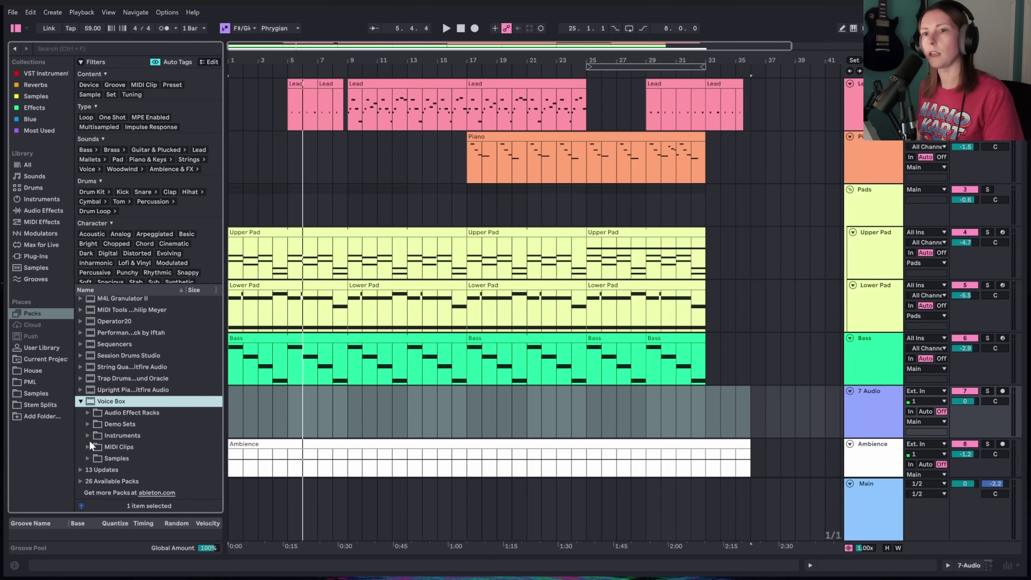
{"action": "double_click", "coordinate": [89, 457]}
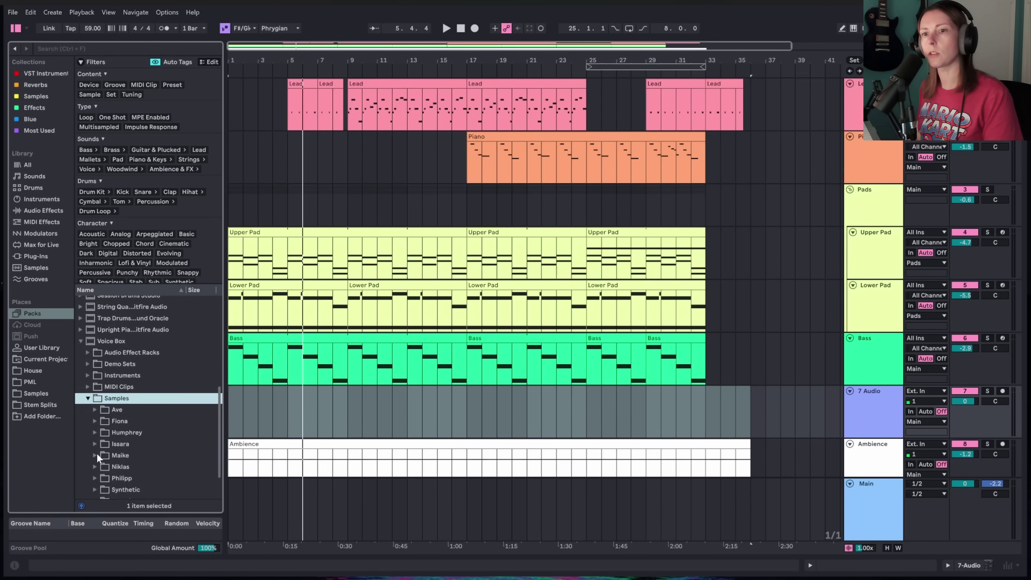
{"action": "left_click", "coordinate": [94, 465]}
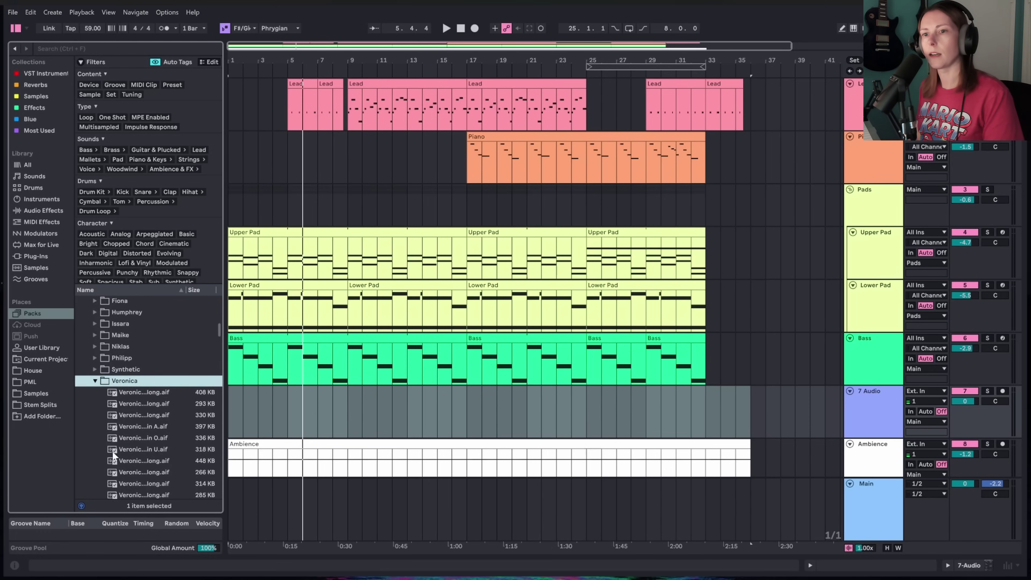
{"action": "left_click_drag", "start_coordinate": [222, 449], "coordinate": [288, 449]}
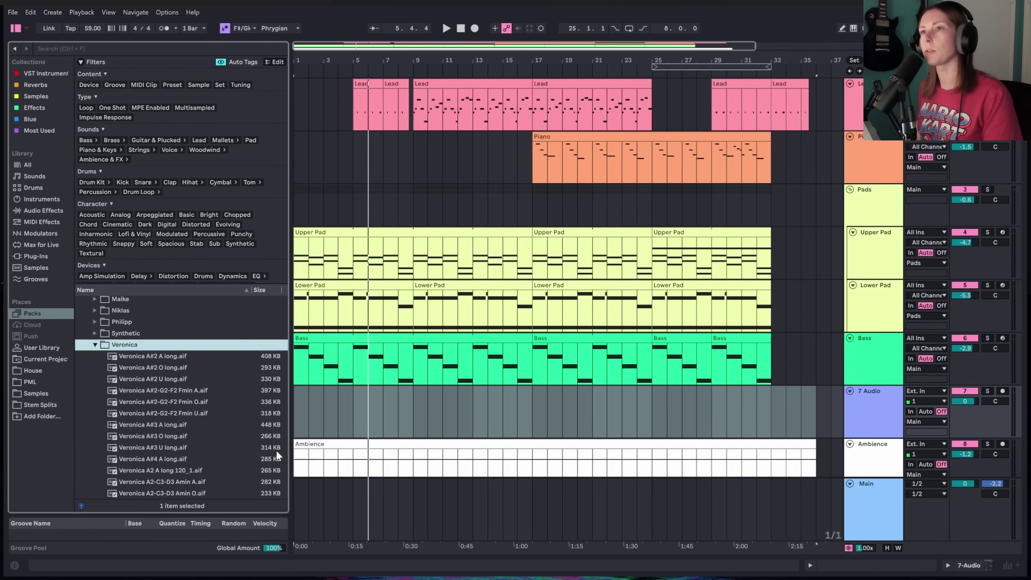
{"action": "scroll", "coordinate": [178, 365], "scroll_direction": "down", "scroll_amount": 5}
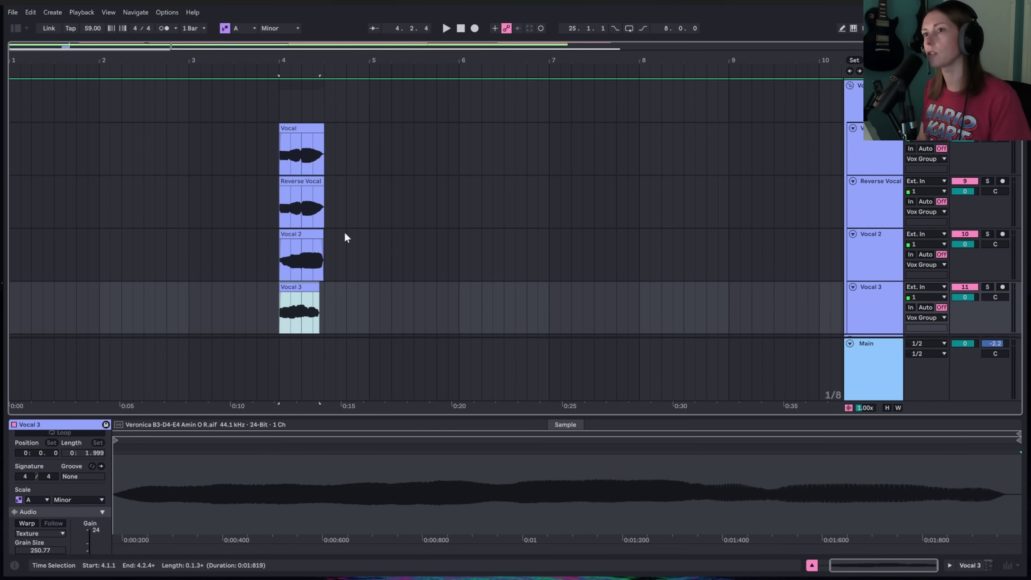
Solo the Vocal track and play its clip from bar 4
{"action": "left_click", "coordinate": [884, 149]}
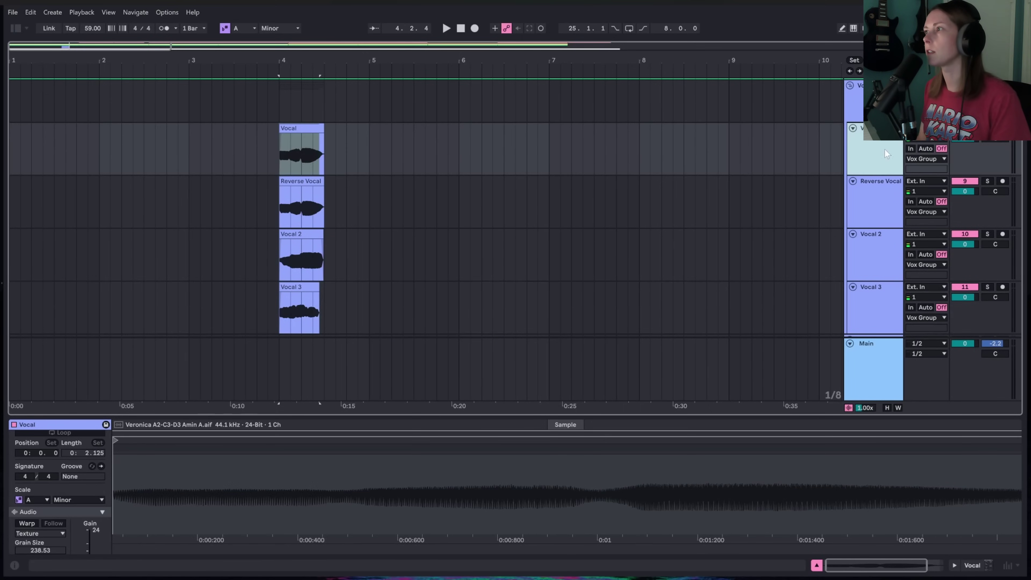
{"action": "key", "text": "space"}
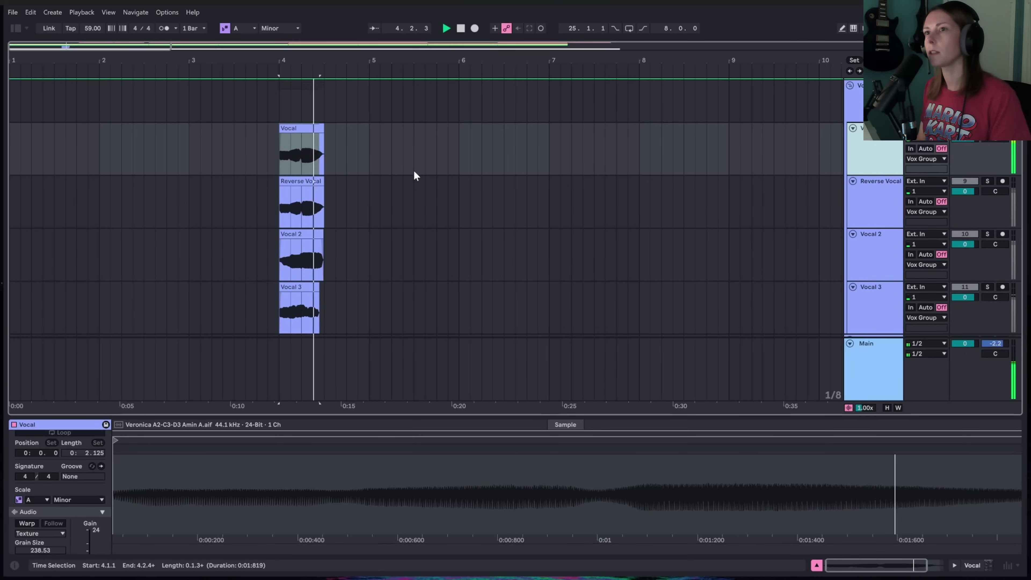
{"action": "key", "text": "space"}
Solo the Reverse Vocal track, reverse its clip and play it
{"action": "left_click", "coordinate": [306, 182]}
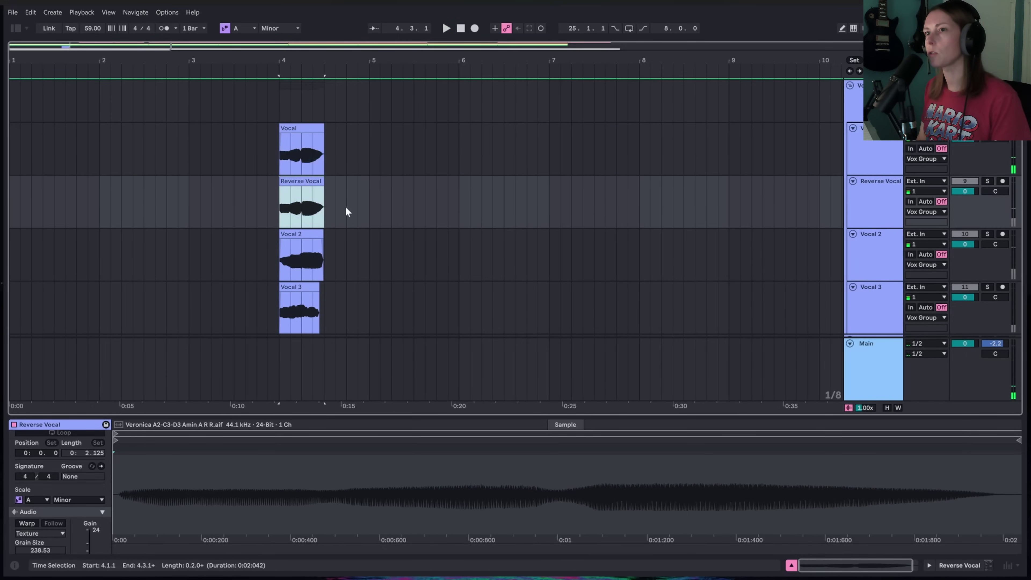
{"action": "left_click", "coordinate": [865, 196]}
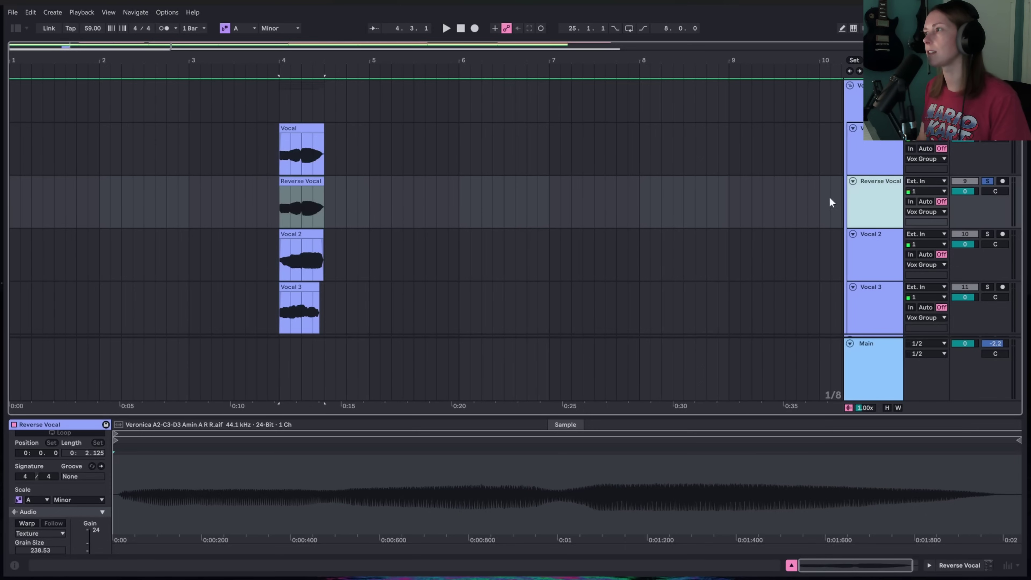
{"action": "left_click", "coordinate": [313, 209]}
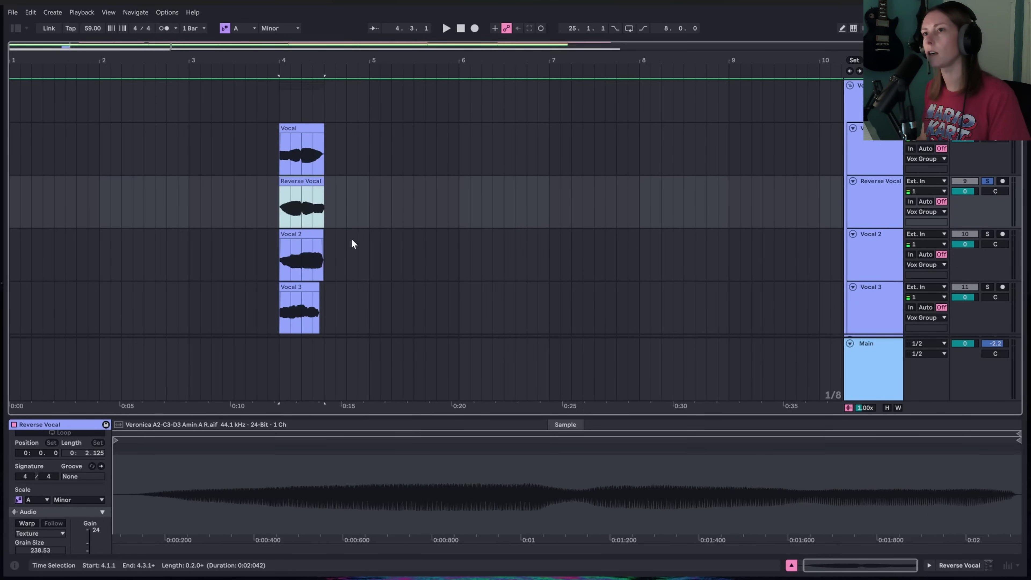
{"action": "key", "text": "space"}
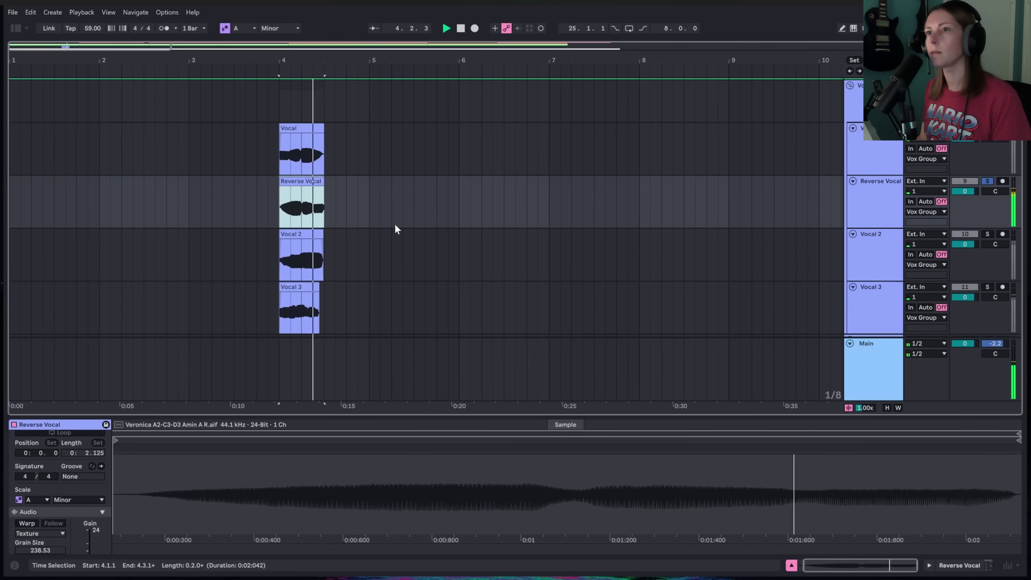
Play the Vocal 2 clip and the Vocal 3 clip, each with its own track soloed
{"action": "left_click", "coordinate": [874, 262]}
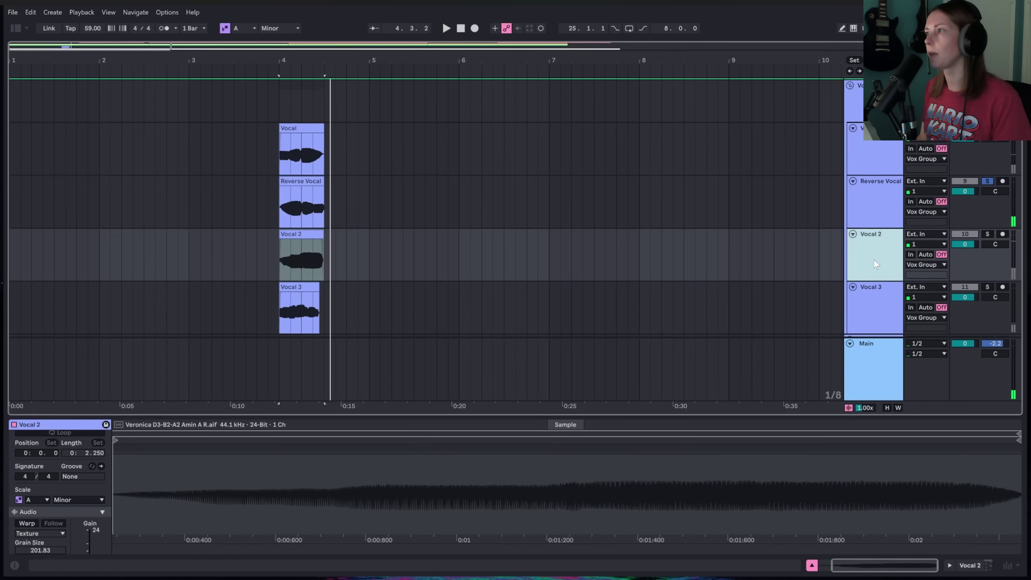
{"action": "key", "text": "s"}
{"action": "key", "text": "space"}
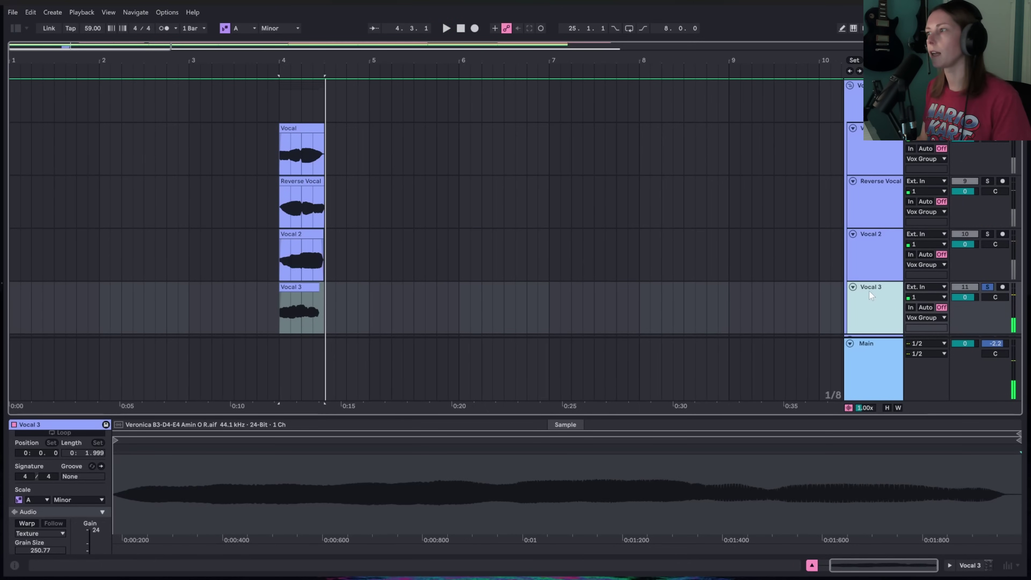
{"action": "key", "text": "space"}
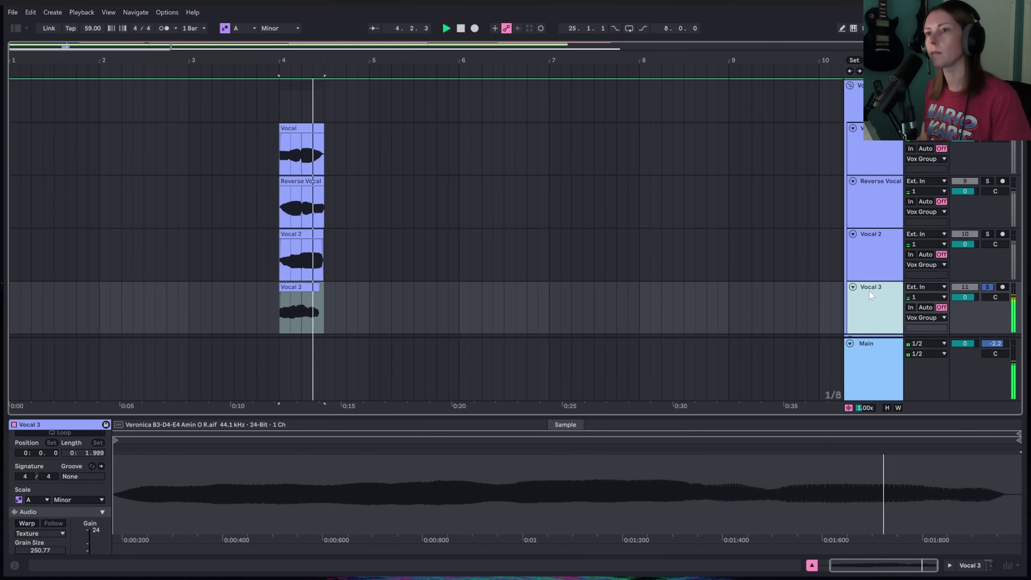
{"action": "key", "text": "space"}
Open the Vocal clip in an enlarged sample editor and turn on Warp for it
{"action": "left_click", "coordinate": [469, 265]}
{"action": "scroll", "coordinate": [467, 264], "scroll_direction": "down", "scroll_amount": 1}
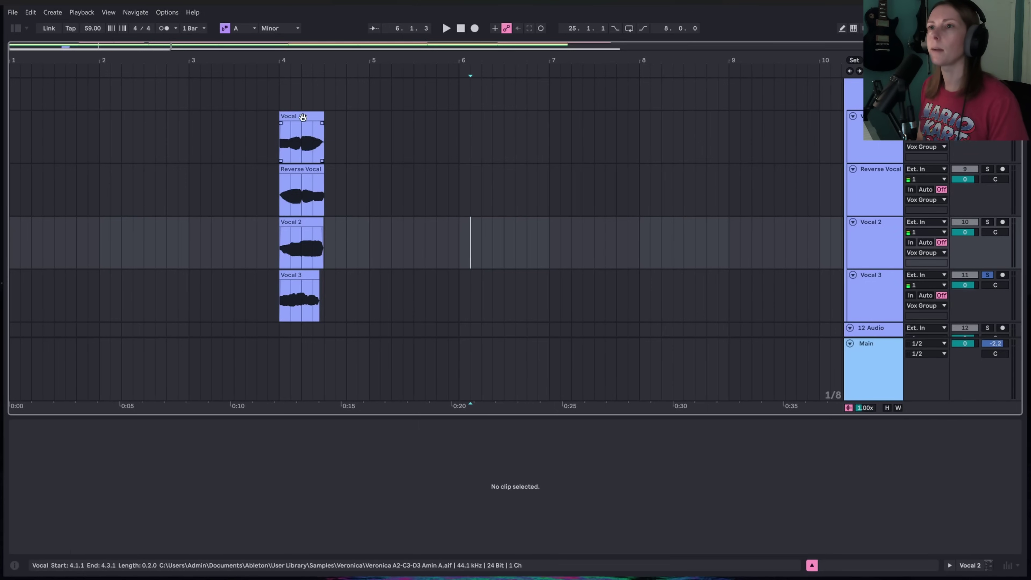
{"action": "left_click", "coordinate": [308, 154]}
{"action": "left_click_drag", "start_coordinate": [237, 419], "coordinate": [221, 303]}
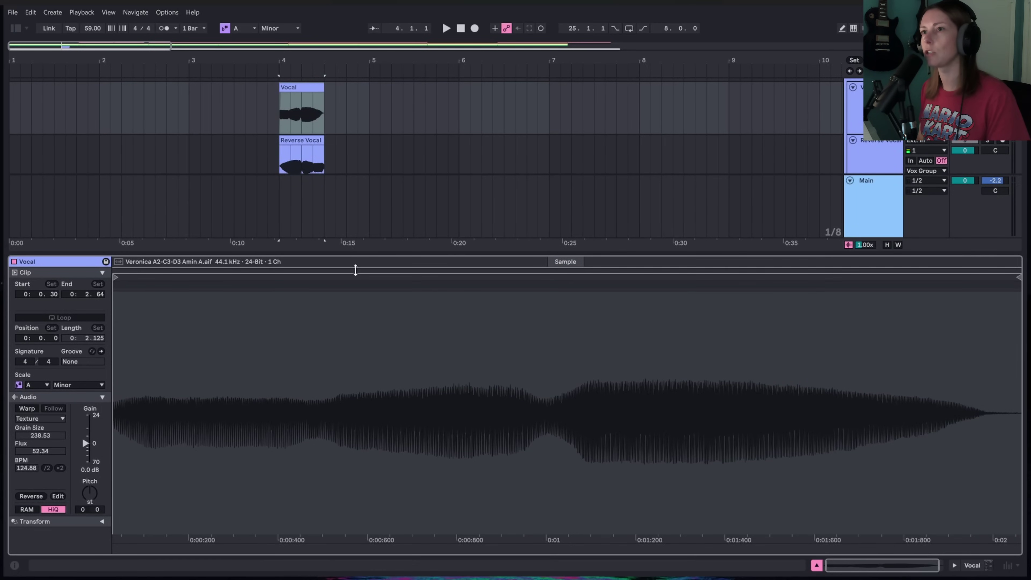
{"action": "left_click_drag", "start_coordinate": [355, 267], "coordinate": [353, 301]}
{"action": "scroll", "coordinate": [38, 443], "scroll_direction": "down", "scroll_amount": 1}
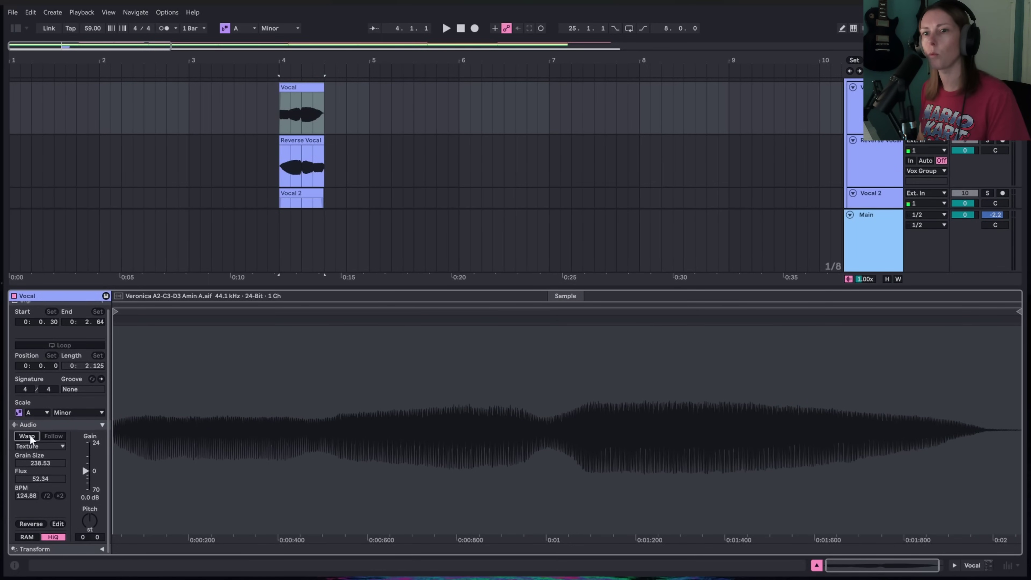
{"action": "left_click", "coordinate": [30, 435]}
{"action": "left_click", "coordinate": [471, 336]}
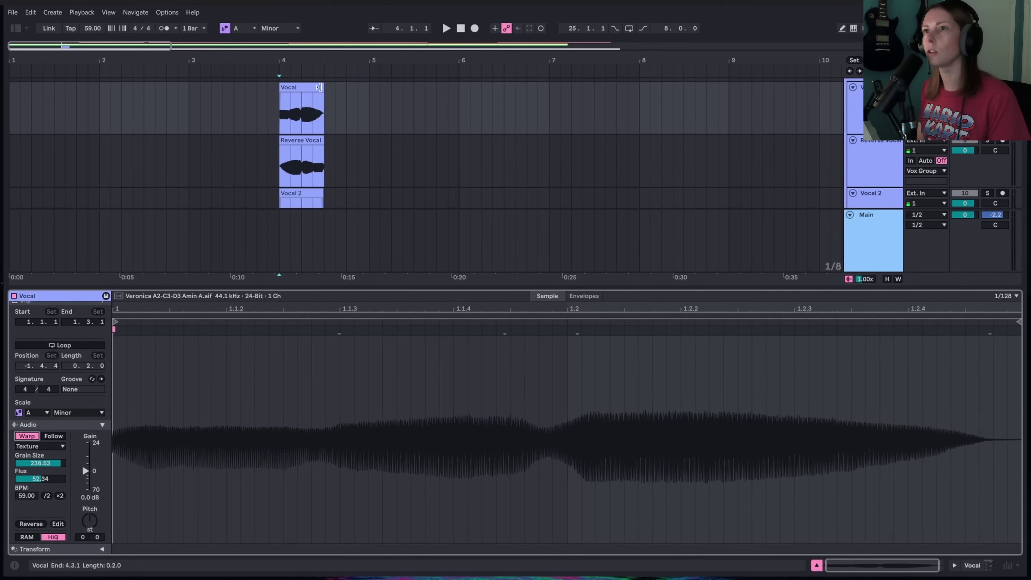
Time-stretch the Vocal clip from bar 4 until it ends in bar 12
{"action": "left_click_drag", "start_coordinate": [320, 88], "coordinate": [981, 85]}
{"action": "scroll", "coordinate": [277, 161], "scroll_direction": "down", "scroll_amount": 8}
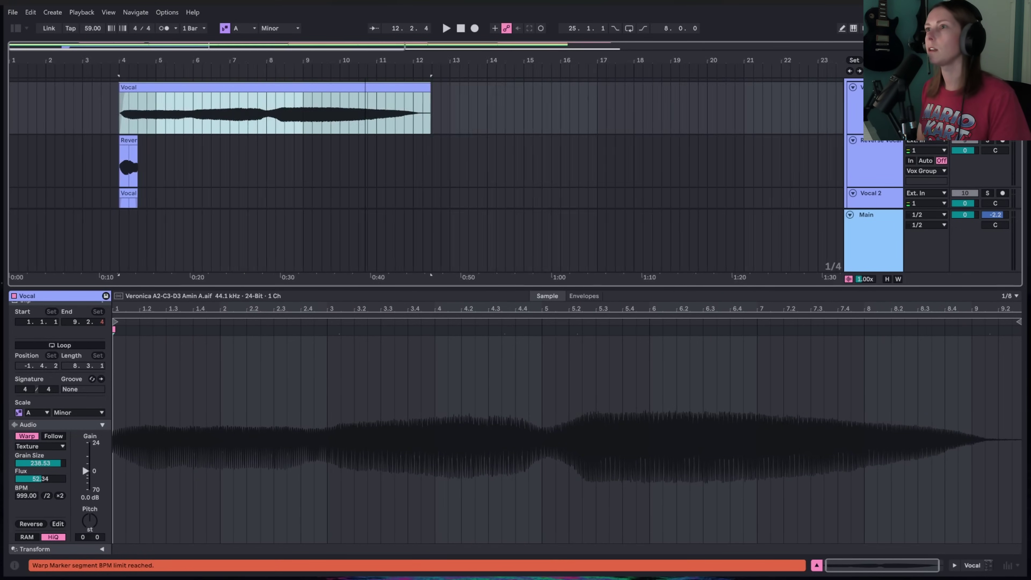
{"action": "scroll", "coordinate": [277, 161], "scroll_direction": "up", "scroll_amount": 3}
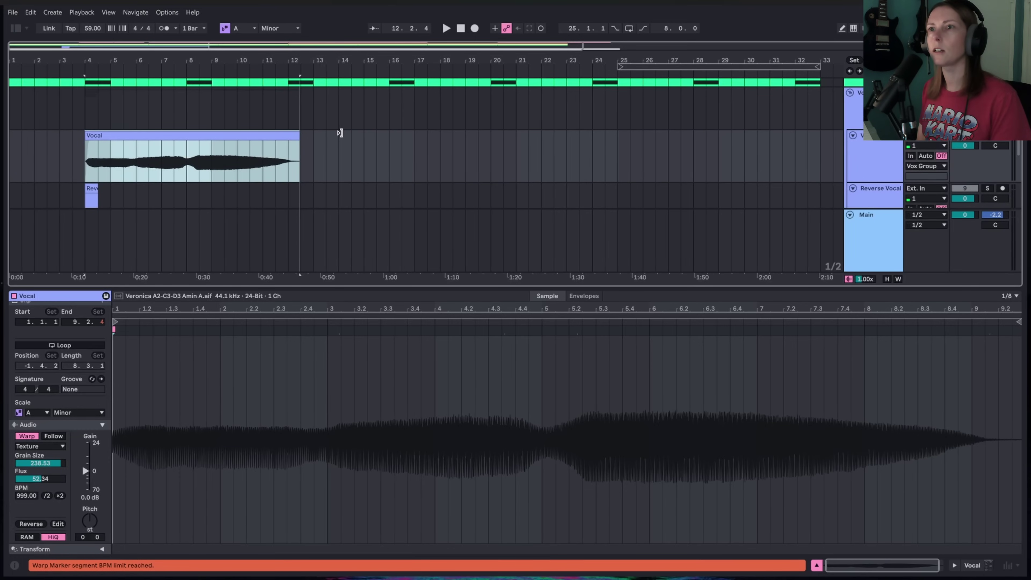
{"action": "scroll", "coordinate": [155, 101], "scroll_direction": "down", "scroll_amount": 2}
Try the Beats warp mode on the Vocal clip during playback, then return the mode to Texture
{"action": "left_click_drag", "start_coordinate": [119, 286], "coordinate": [119, 239]}
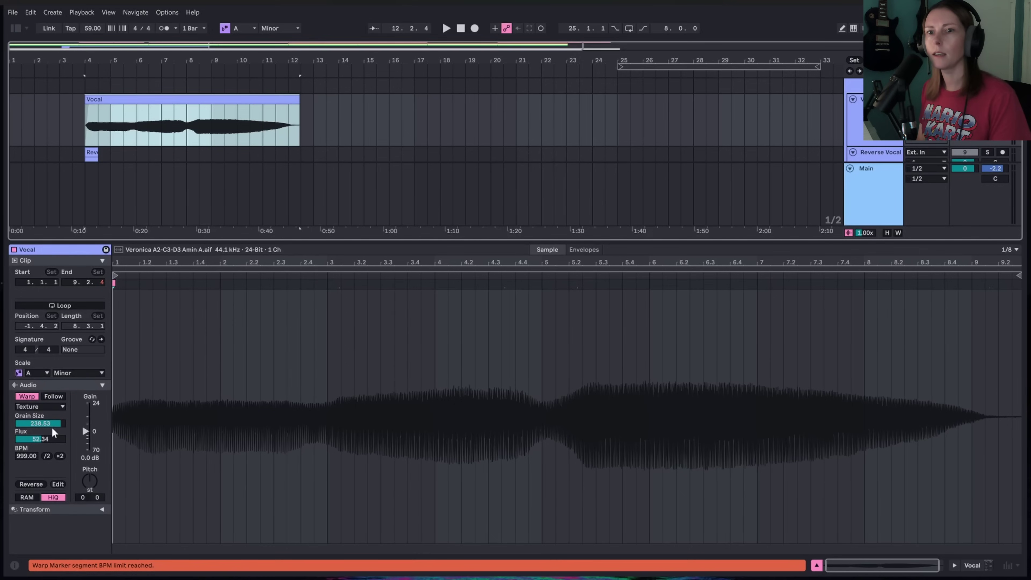
{"action": "left_click", "coordinate": [43, 406]}
{"action": "left_click", "coordinate": [41, 416]}
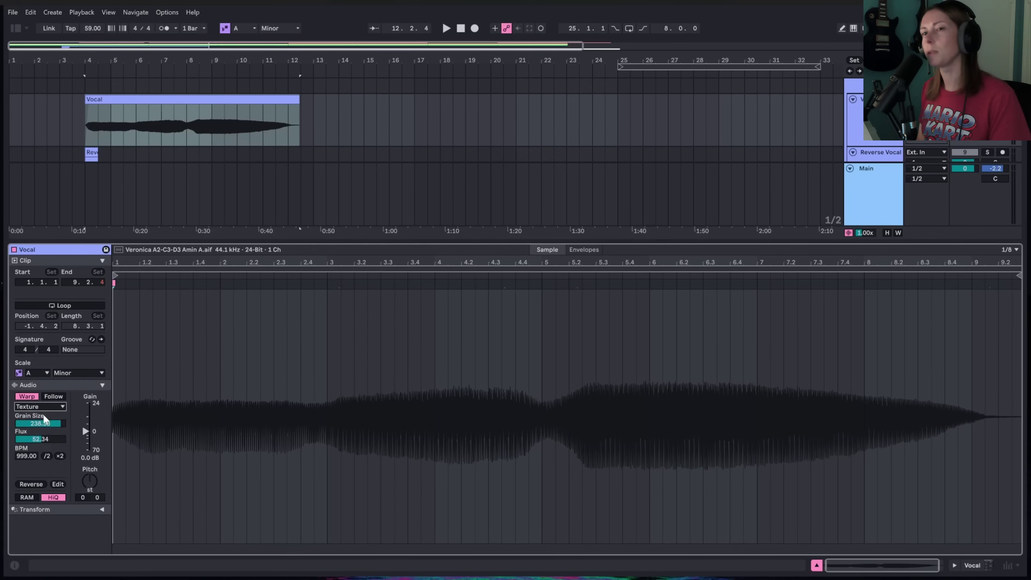
{"action": "left_click", "coordinate": [192, 118]}
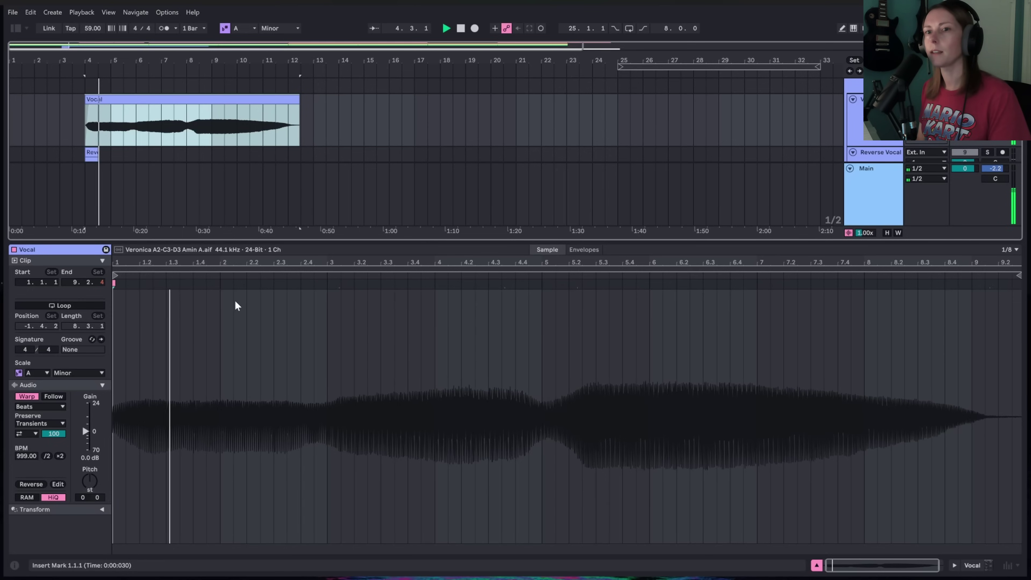
{"action": "left_click", "coordinate": [51, 407]}
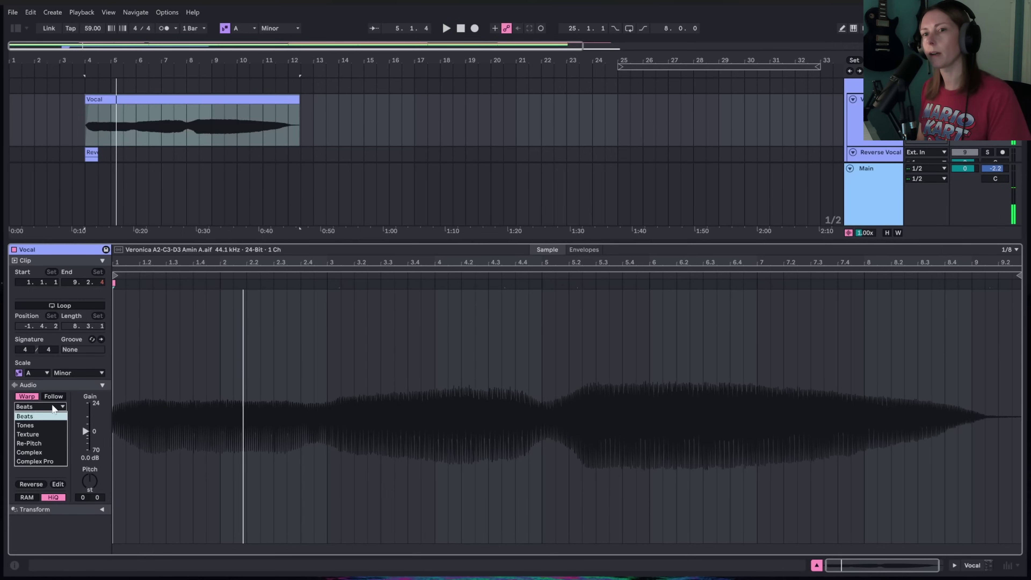
{"action": "left_click", "coordinate": [43, 435]}
Raise the Vocal clip's Grain Size to 252.80 and adjust its Flux while playing it
{"action": "left_click_drag", "start_coordinate": [49, 424], "coordinate": [50, 430]}
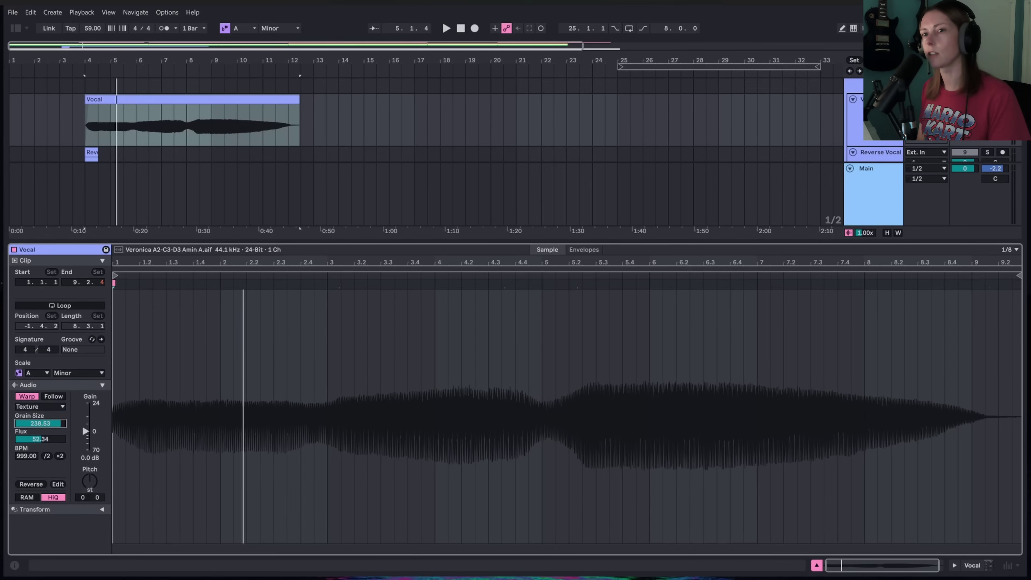
{"action": "key", "text": "space"}
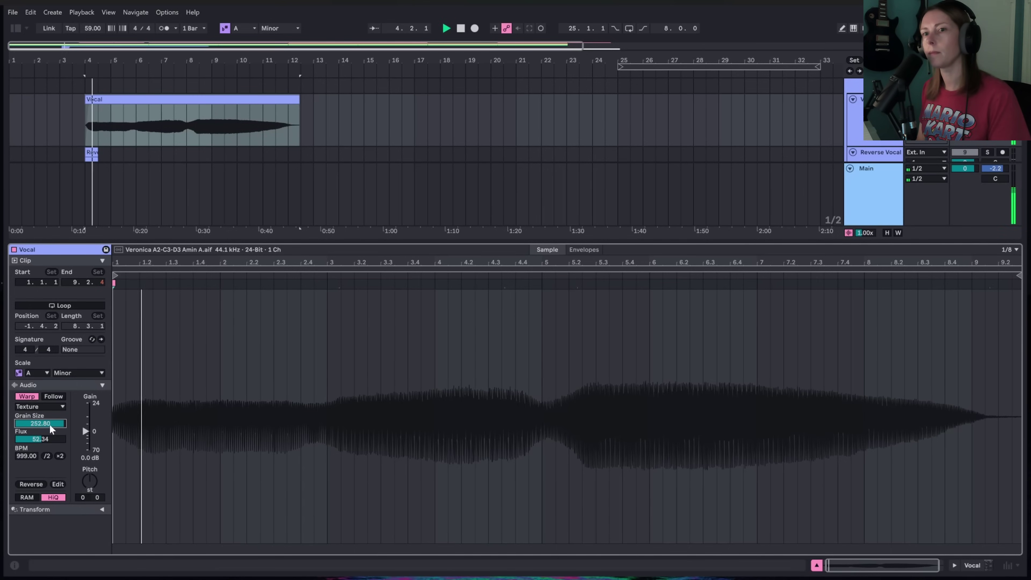
{"action": "left_click", "coordinate": [54, 440]}
{"action": "left_click_drag", "start_coordinate": [54, 439], "coordinate": [64, 434]}
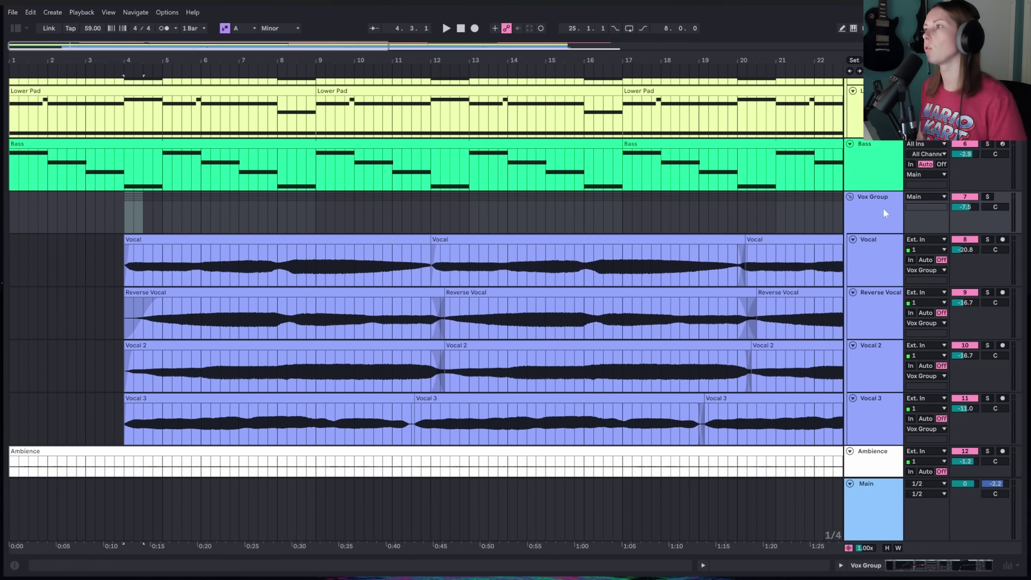
Solo the Vox Group and play the layered vocals from bar 4
{"action": "left_click", "coordinate": [872, 221]}
{"action": "key", "text": "s"}
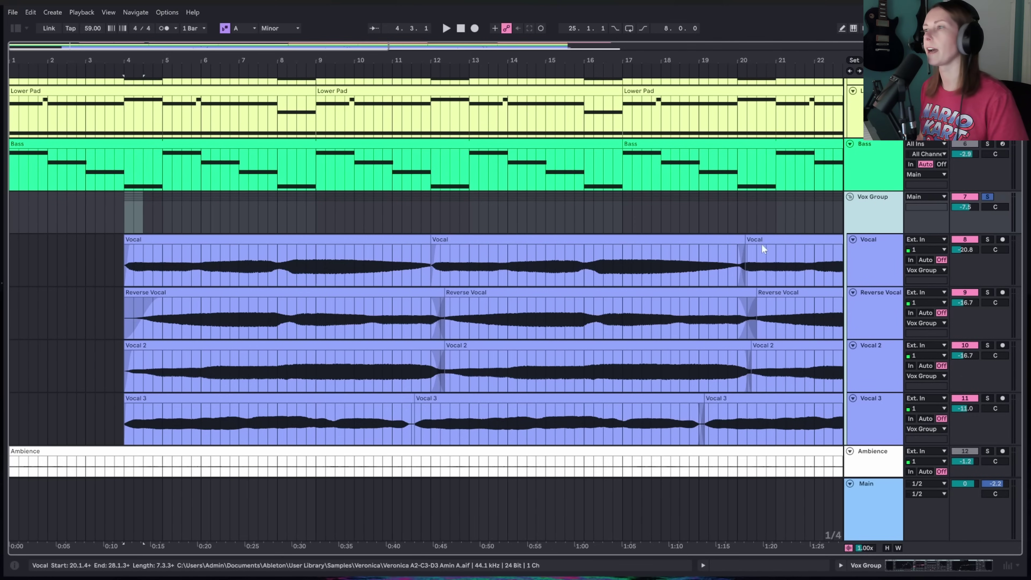
{"action": "left_click", "coordinate": [278, 256]}
{"action": "key", "text": "space"}
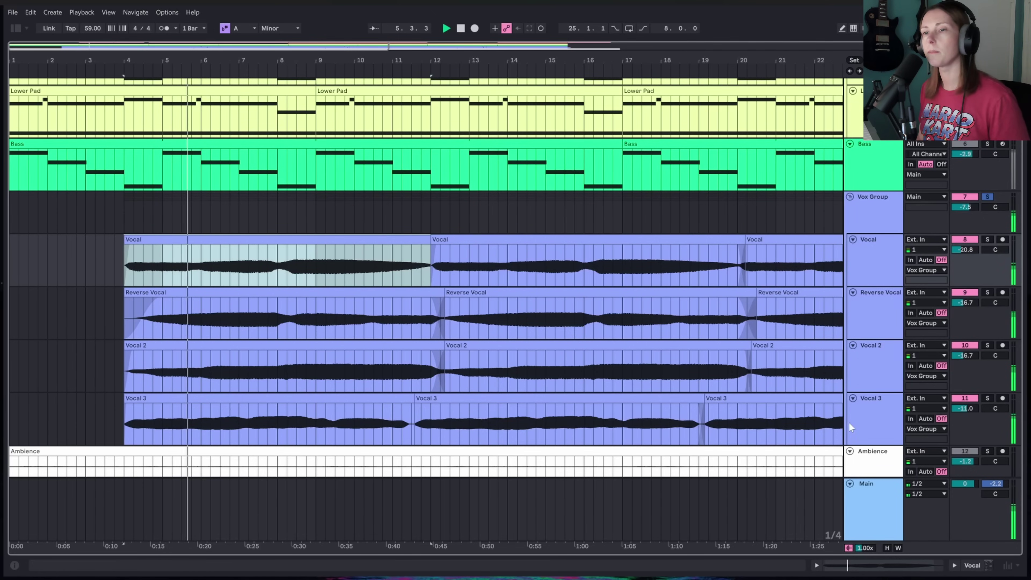
{"action": "left_click", "coordinate": [868, 216]}
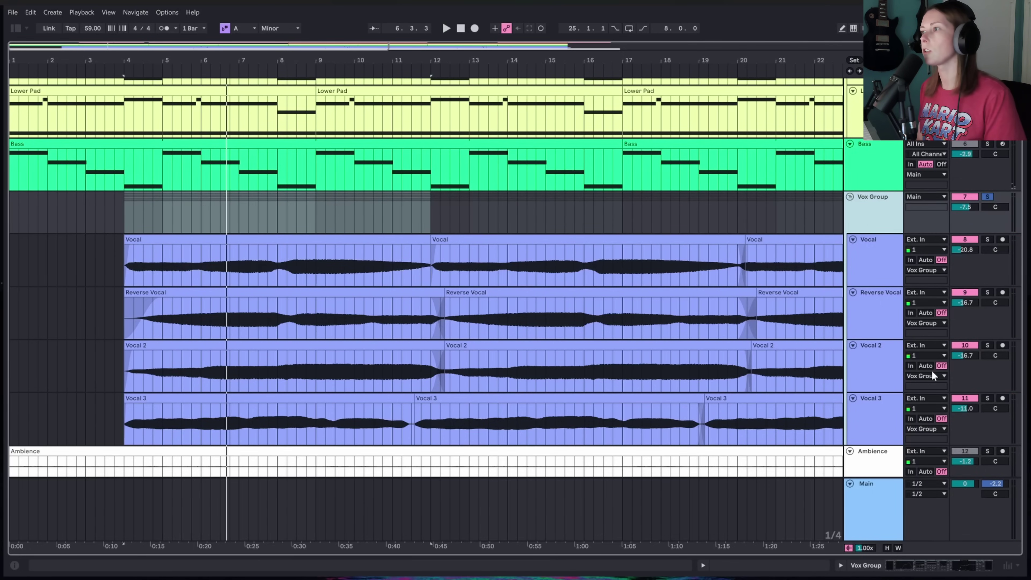
{"action": "double_click", "coordinate": [868, 208]}
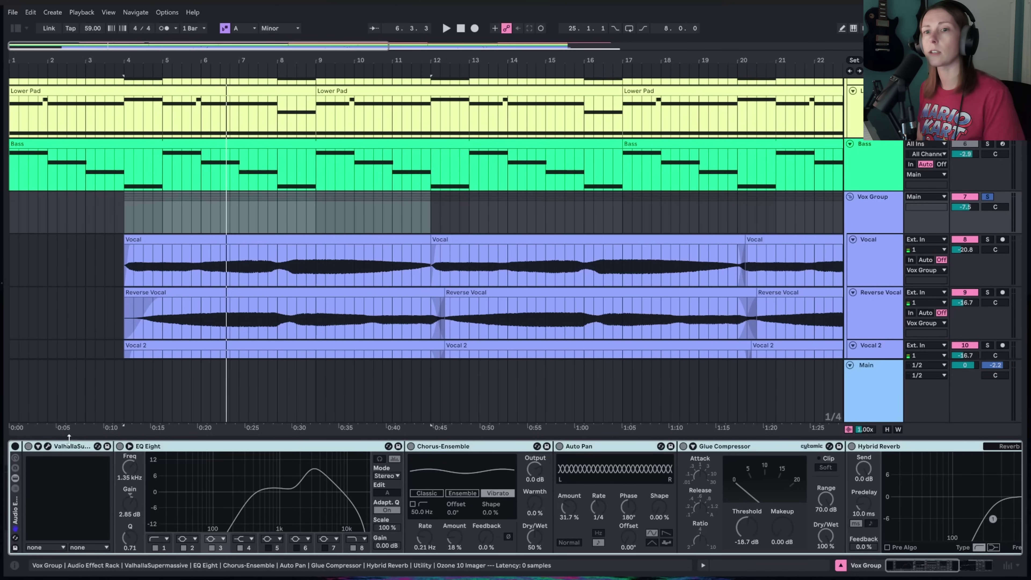
{"action": "left_click", "coordinate": [16, 446]}
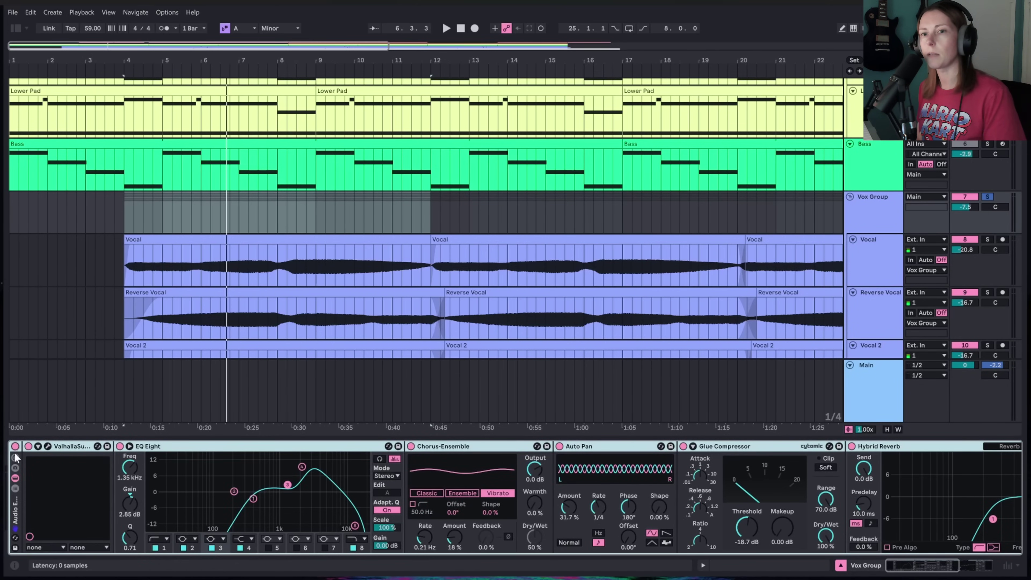
Open the ValhallaSupermassive plug-in window on the Vox Group to view its settings, then close it
{"action": "left_click", "coordinate": [48, 446]}
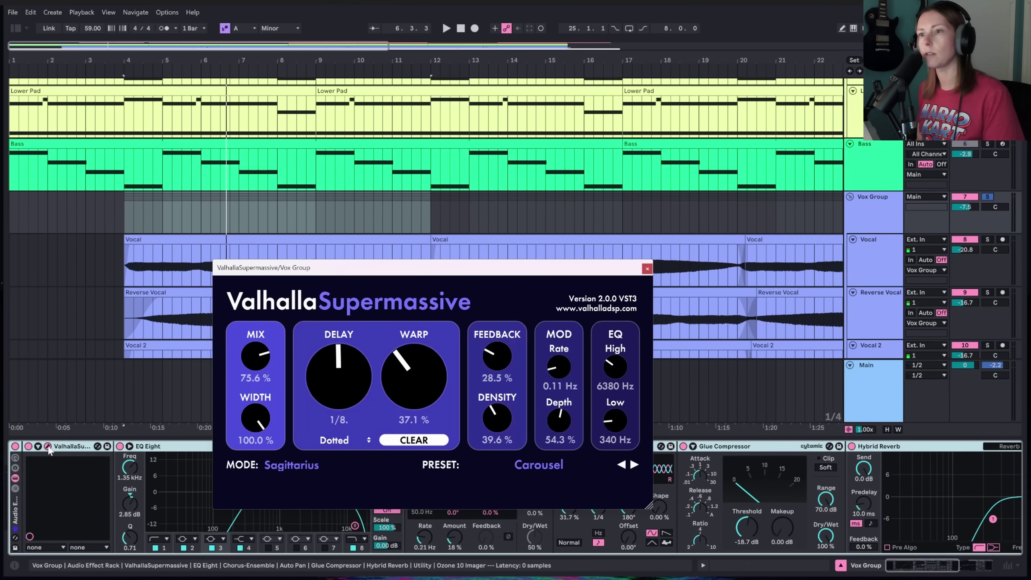
{"action": "left_click", "coordinate": [47, 446]}
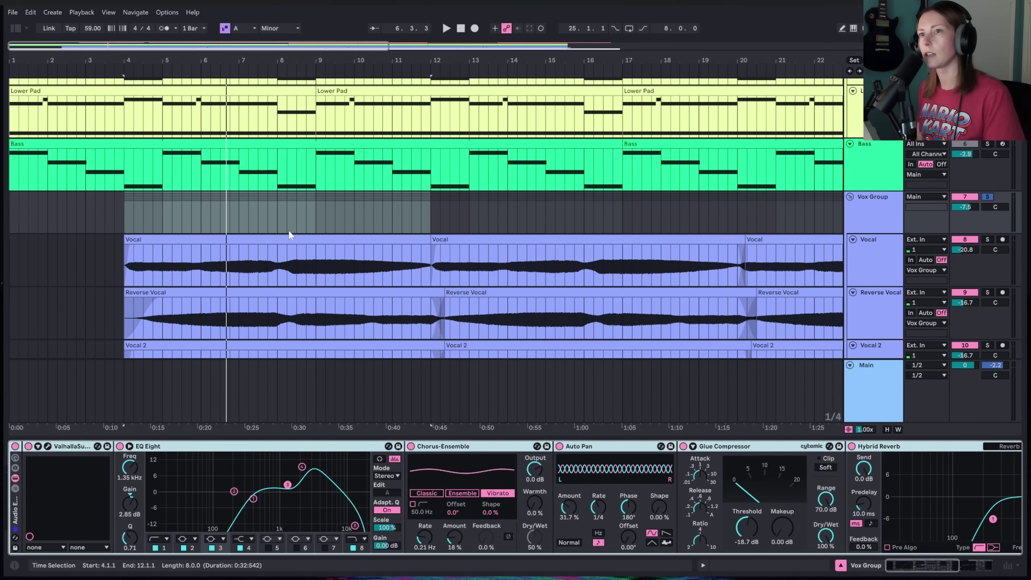
Play the Vox Group soloed and review the rest of its effect chain and its layered vocal tracks
{"action": "key", "text": "s"}
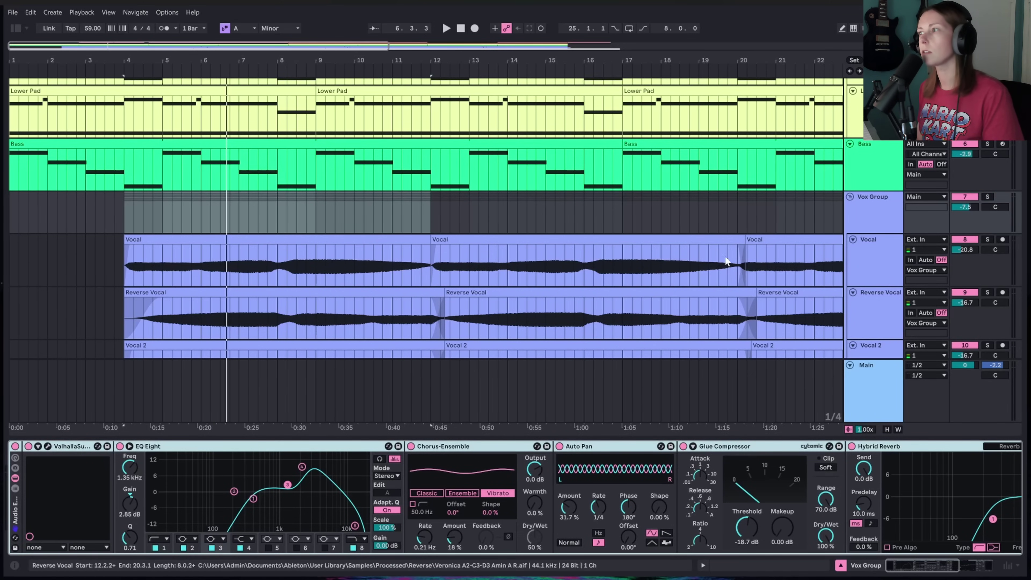
{"action": "left_click", "coordinate": [875, 207]}
{"action": "key", "text": "s"}
{"action": "key", "text": "space"}
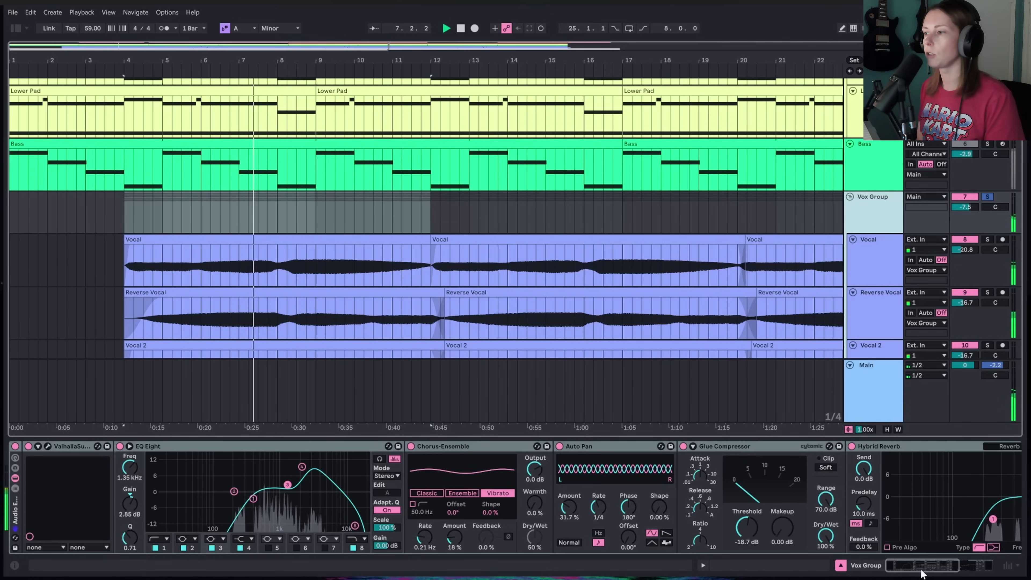
{"action": "left_click_drag", "start_coordinate": [918, 566], "coordinate": [943, 567]}
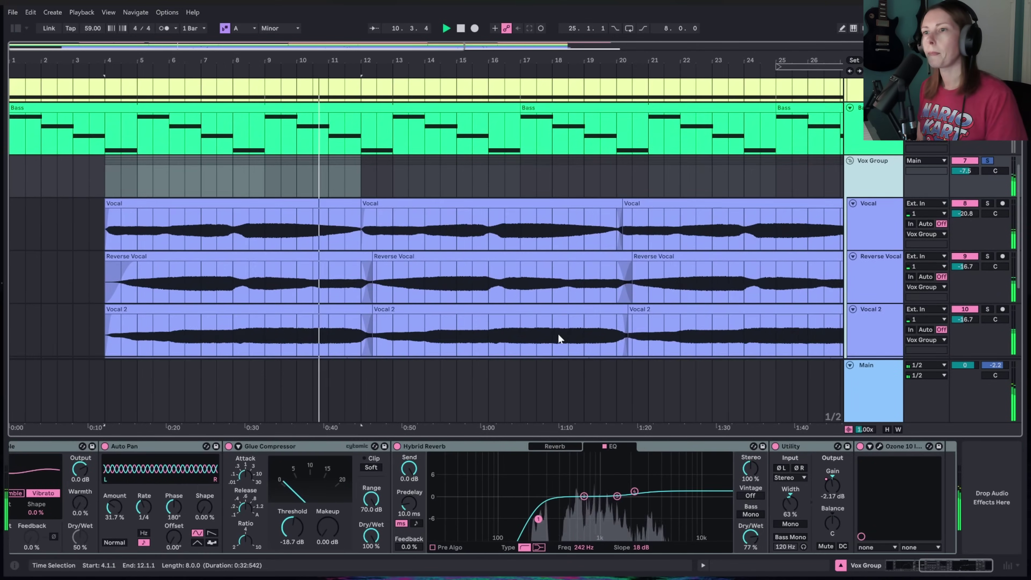
{"action": "scroll", "coordinate": [557, 317], "scroll_direction": "down", "scroll_amount": 2}
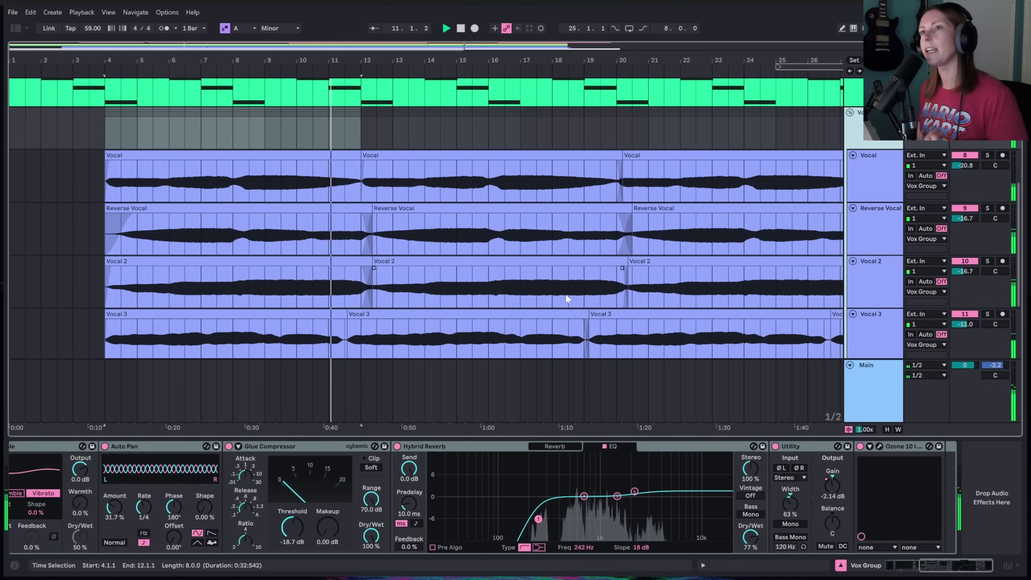